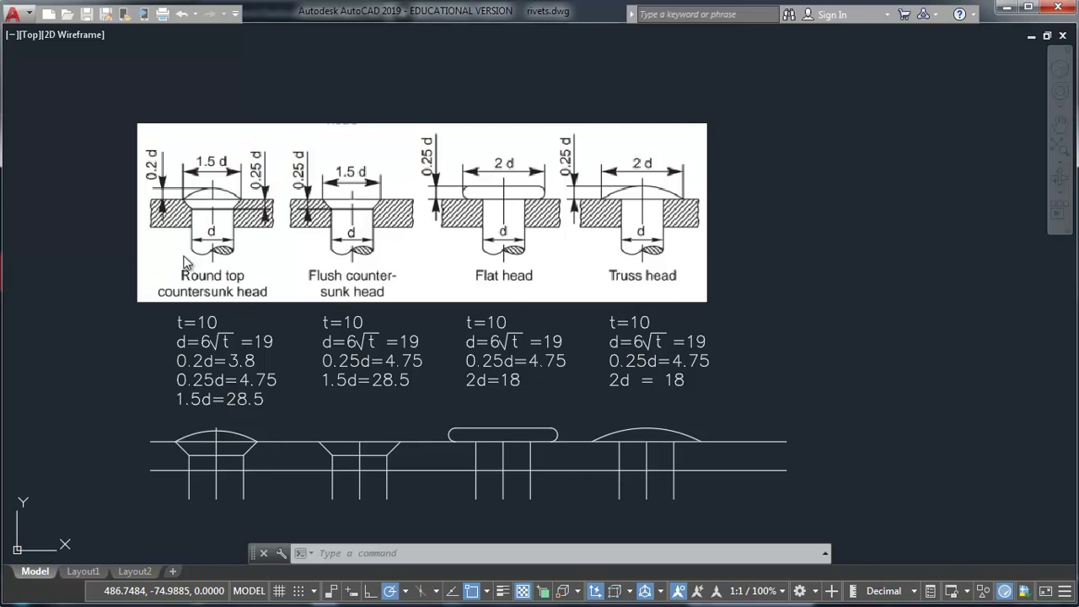
# Examine the four rivet-head reference figures, their calculated proportions and the profiles drawn below them.
pyautogui.moveTo(244, 303); pyautogui.dragTo(271, 312, button='middle')
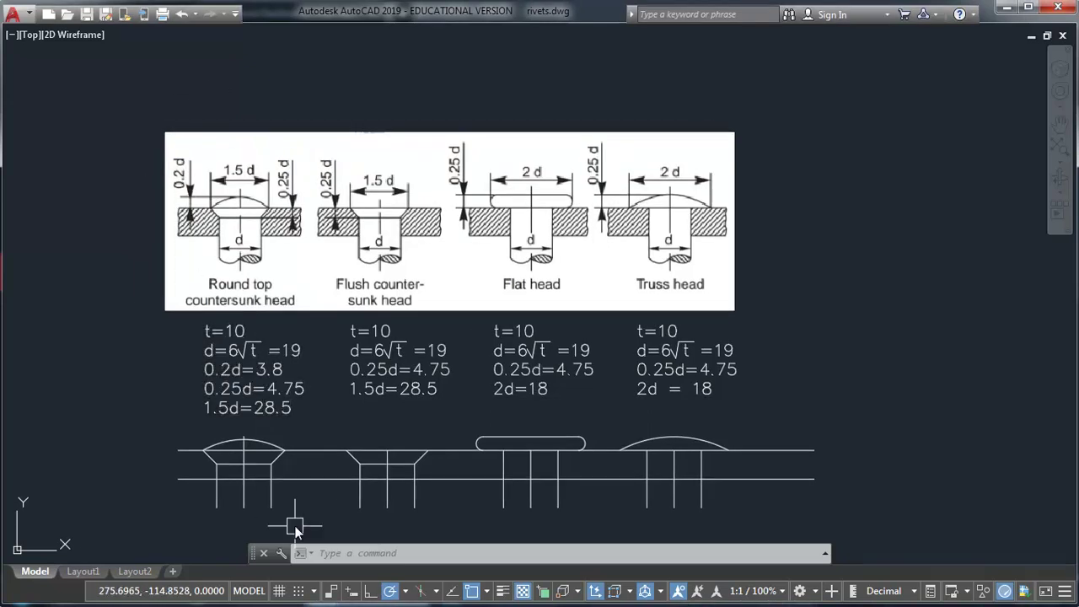
pyautogui.moveTo(339, 463); pyautogui.dragTo(299, 428, button='middle')
pyautogui.moveTo(299, 384); pyautogui.dragTo(297, 401, button='middle')
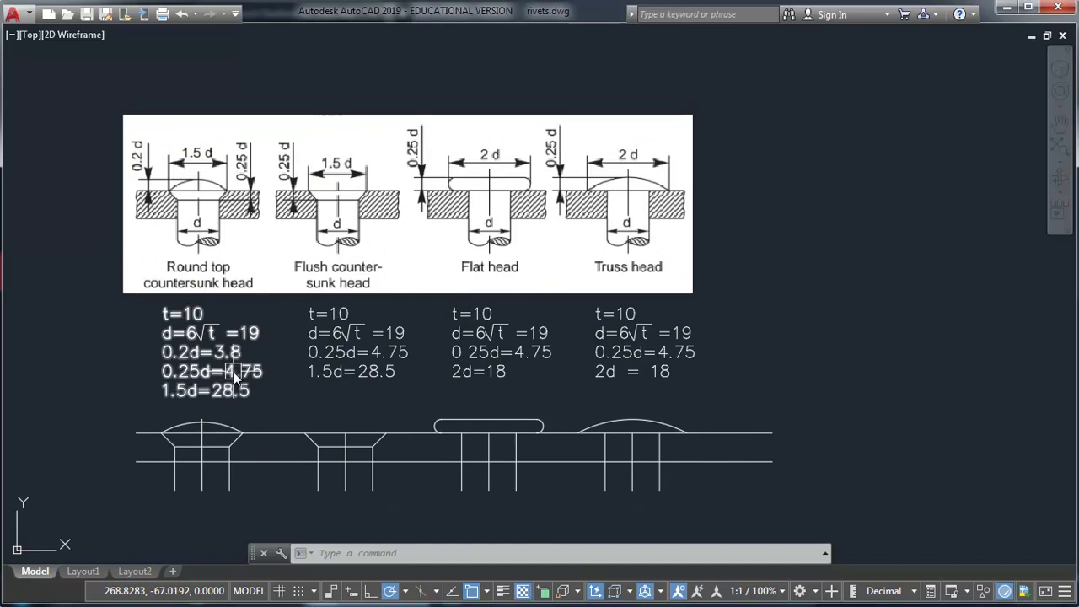
pyautogui.moveTo(240, 285); pyautogui.dragTo(243, 315, button='middle')
pyautogui.scroll(2, 168, 187)
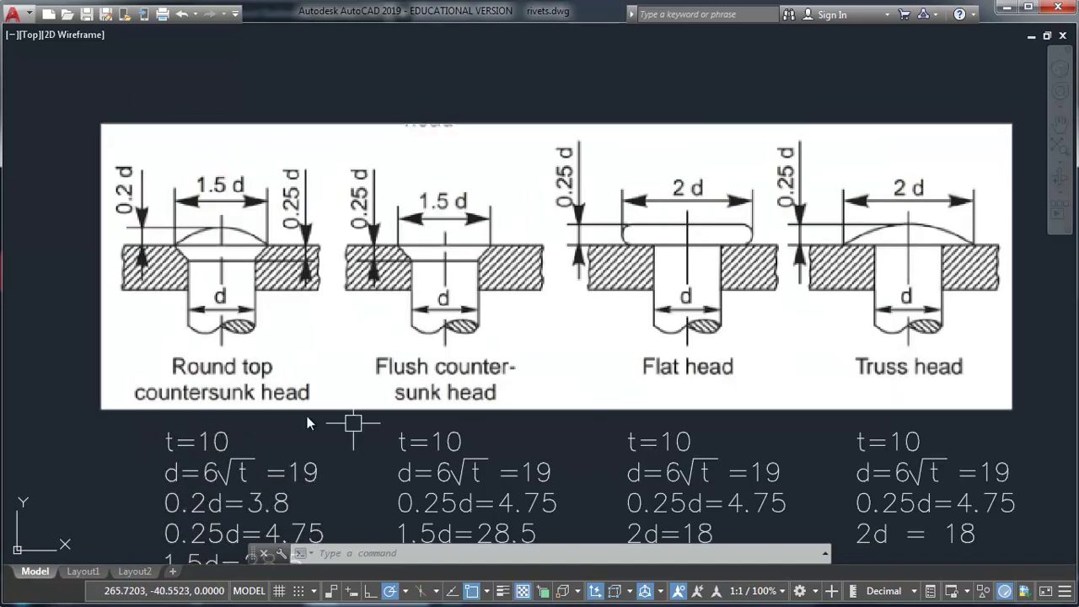
pyautogui.moveTo(361, 487); pyautogui.dragTo(338, 366, button='middle')
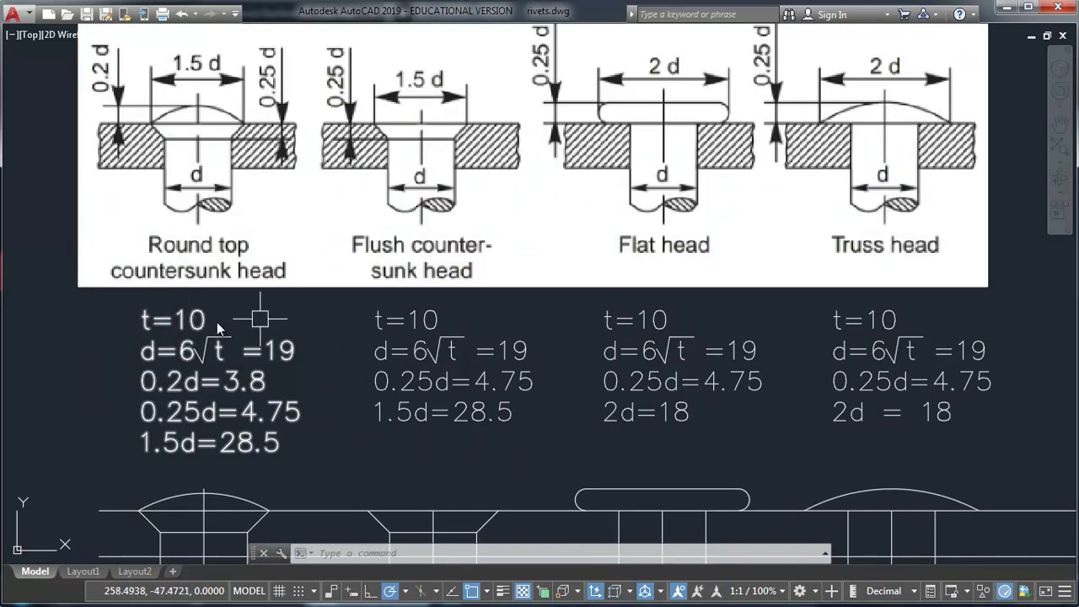
pyautogui.moveTo(293, 312); pyautogui.dragTo(306, 335, button='middle')
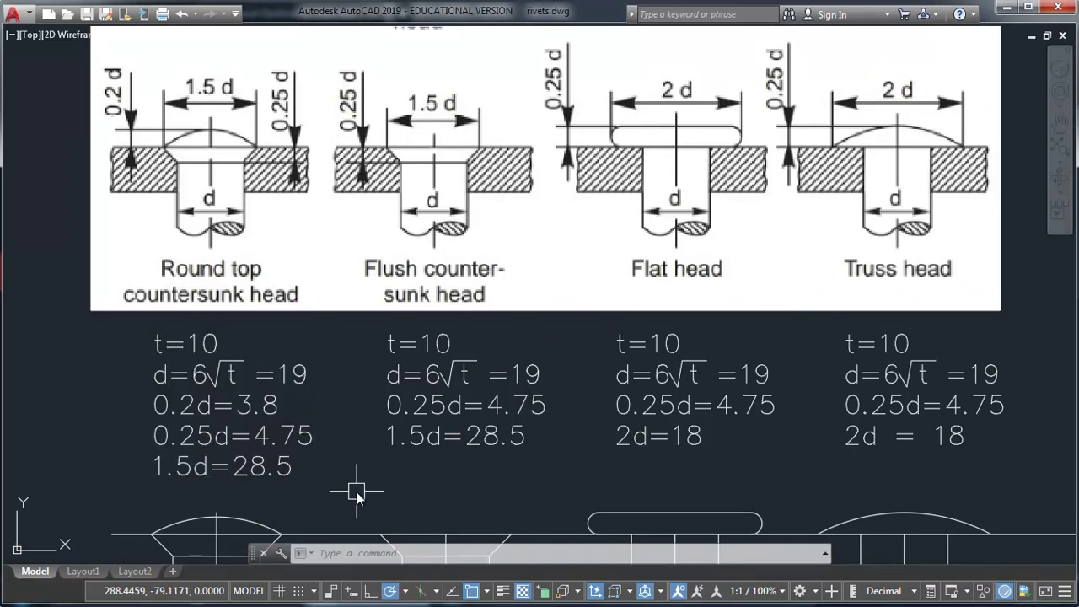
pyautogui.moveTo(356, 491); pyautogui.dragTo(346, 269, button='middle')
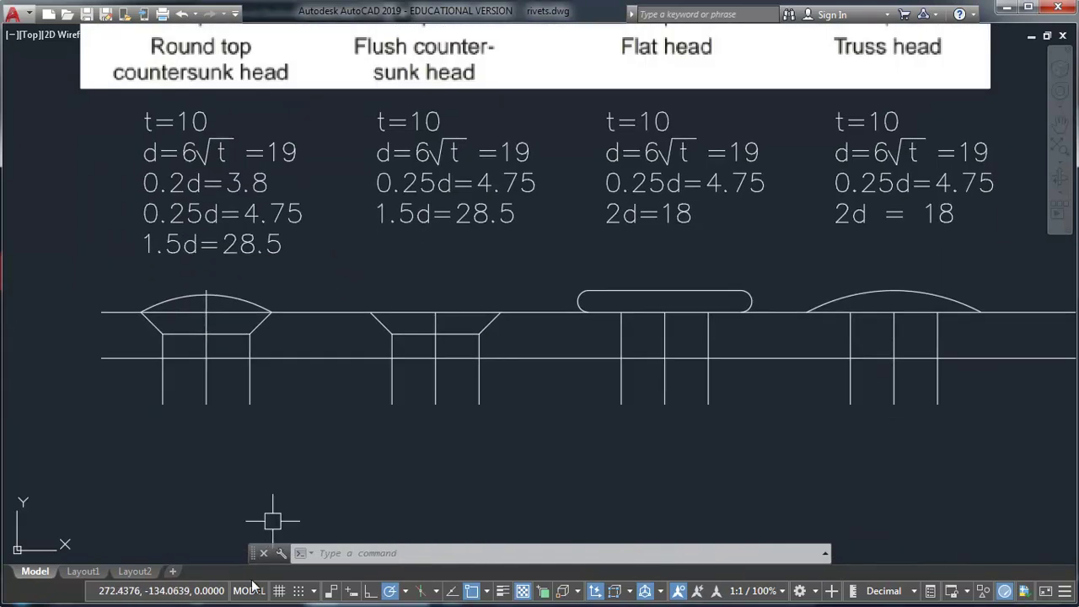
# Erase the round top countersunk rivet's head and shank lines, keeping its centreline and the plate lines.
pyautogui.click(119, 286)
pyautogui.click(319, 358)
pyautogui.write('e')
pyautogui.press('Return')
pyautogui.click(250, 392)
pyautogui.press('Return')
pyautogui.click(163, 392)
pyautogui.press('Return')
# Offset the first rivet's centreline by 9.5 to both sides to form the shank sides.
pyautogui.moveTo(350, 403)
pyautogui.mouseDown(button='middle')
pyautogui.moveTo(366, 495)
pyautogui.moveTo(340, 446)
pyautogui.mouseUp(button='middle')
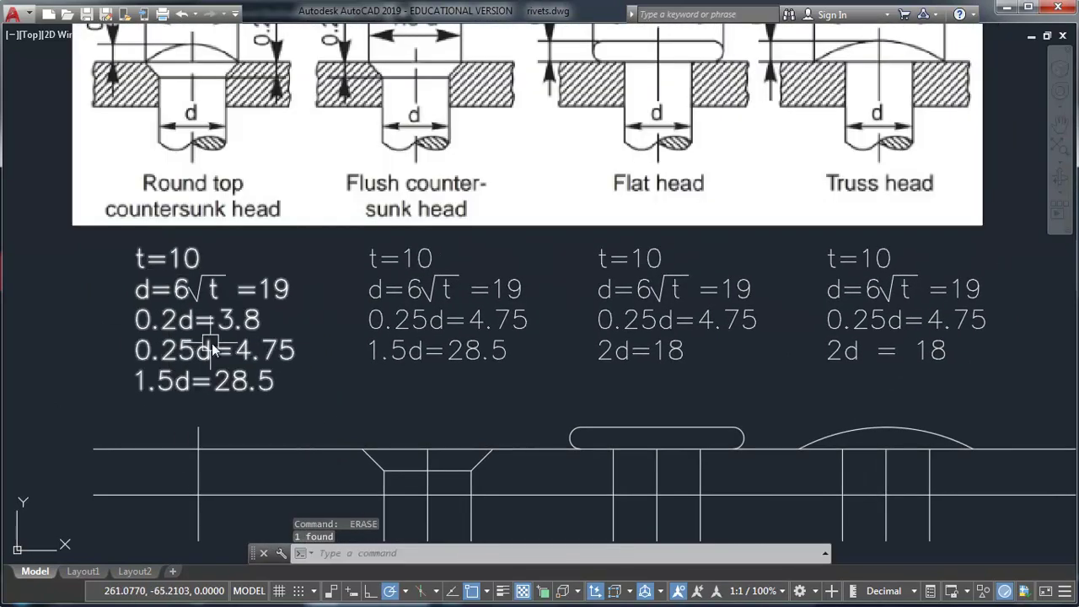
pyautogui.write('o')
pyautogui.press('Return')
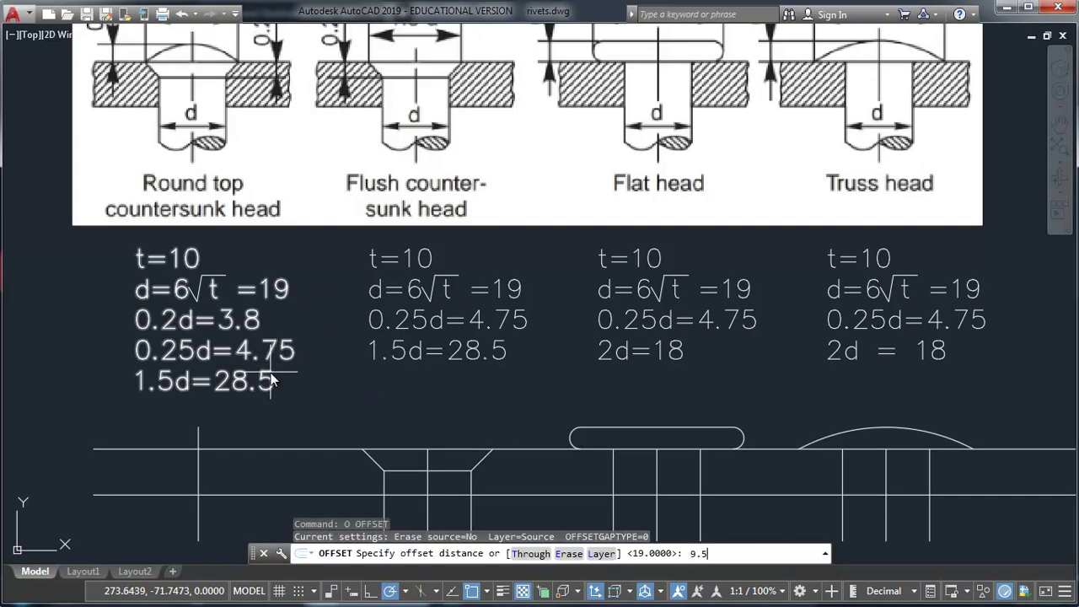
pyautogui.press('Return')
pyautogui.click(200, 433)
pyautogui.click(198, 472)
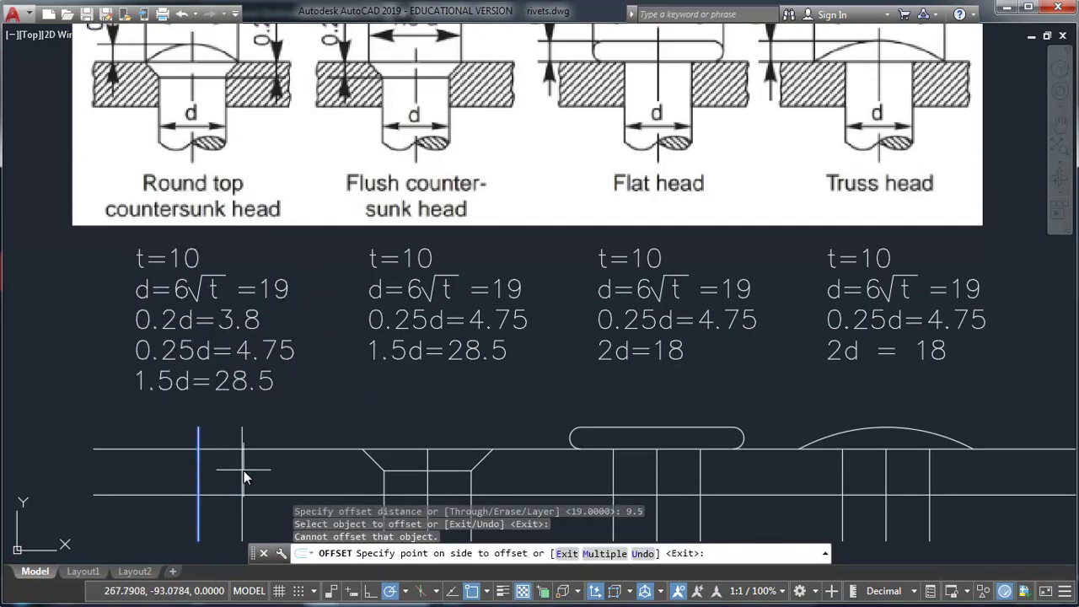
pyautogui.click(244, 476)
pyautogui.click(199, 472)
pyautogui.click(131, 470)
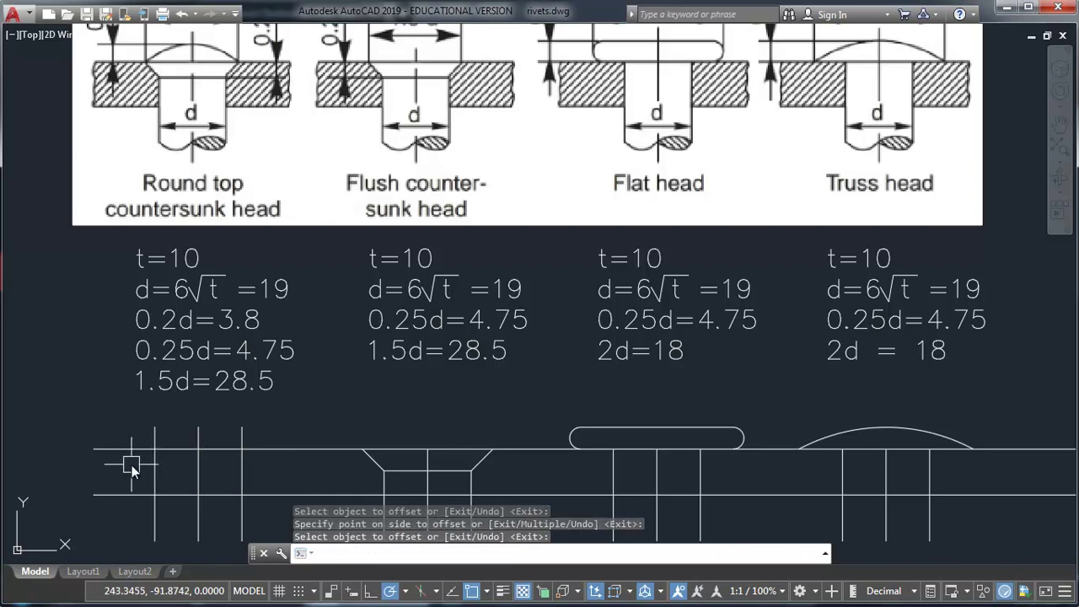
# Trim the two shank side lines above the plate's top line.
pyautogui.write('tr')
pyautogui.press('Return')
pyautogui.press('Return')
pyautogui.click(242, 435)
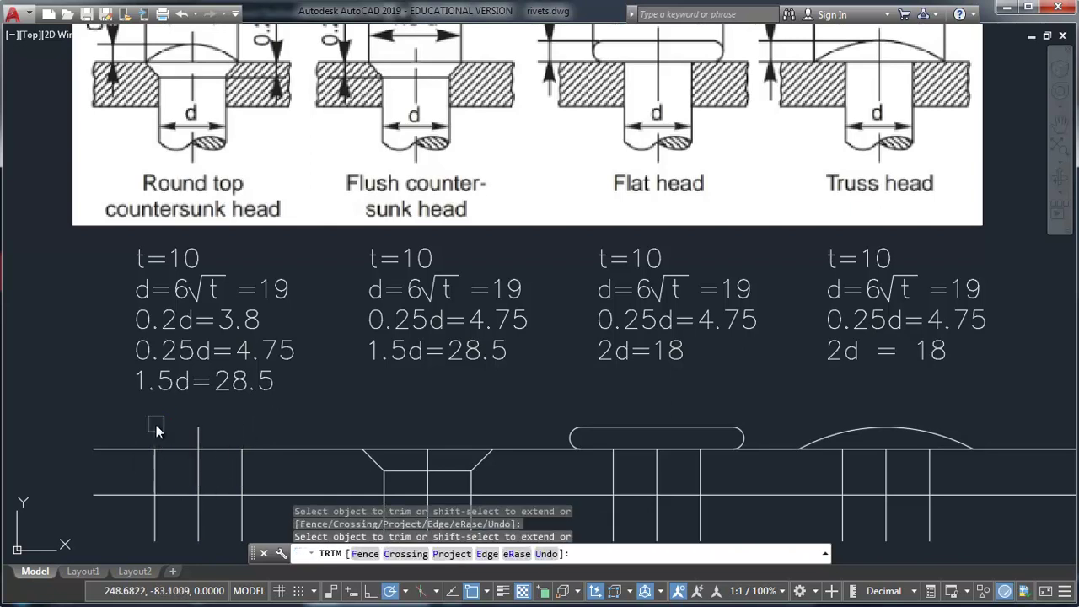
pyautogui.press('Return')
# Offset the plate's top line downward by 4.75 for the countersink depth.
pyautogui.moveTo(235, 400); pyautogui.dragTo(226, 431, button='middle')
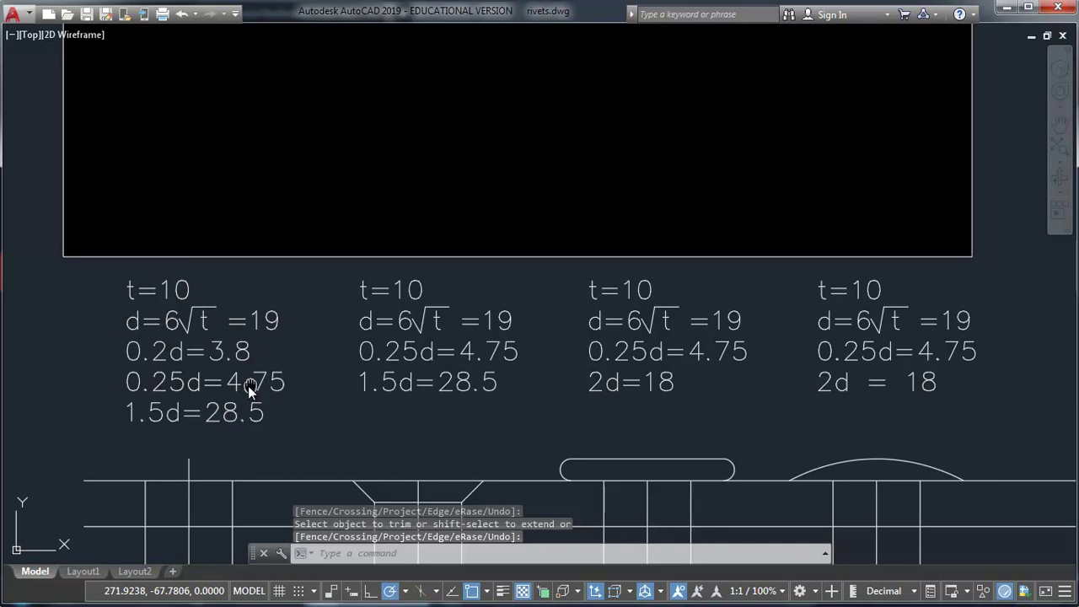
pyautogui.moveTo(248, 386); pyautogui.dragTo(242, 385, button='middle')
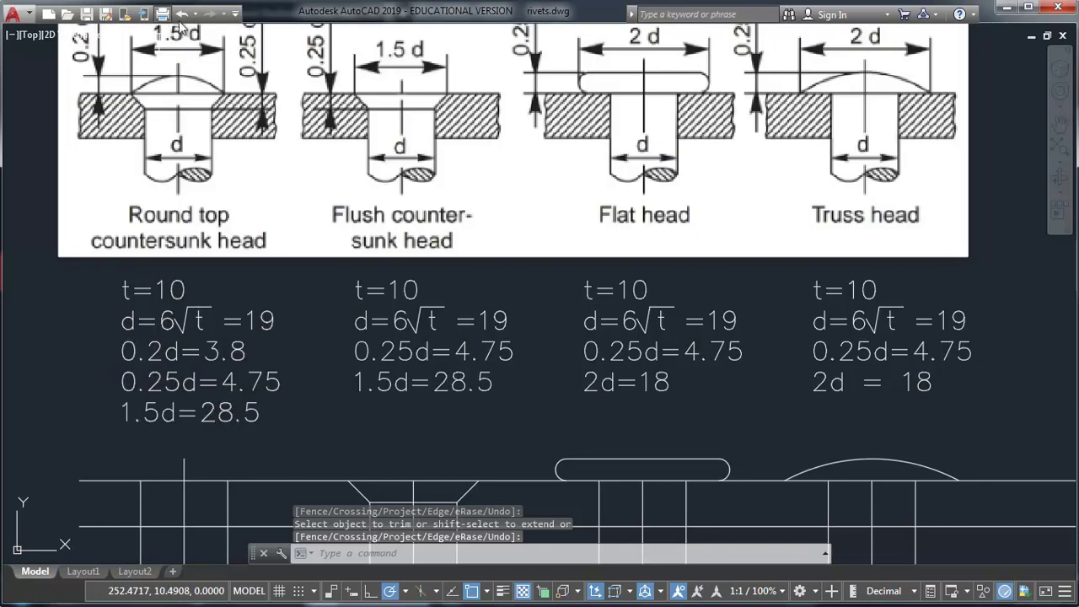
pyautogui.moveTo(239, 66); pyautogui.dragTo(239, 68, button='middle')
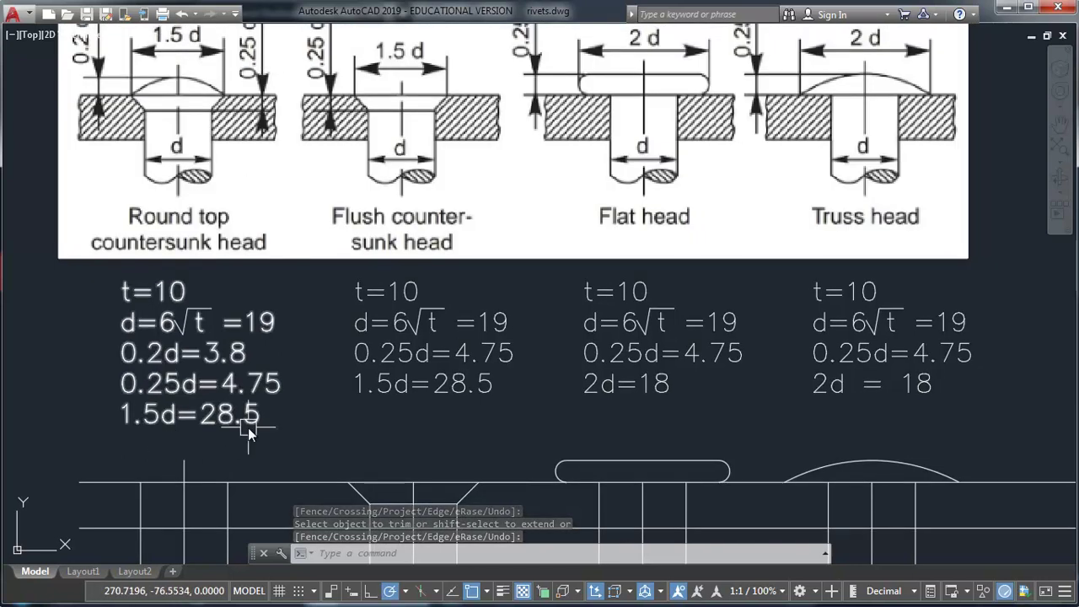
pyautogui.moveTo(247, 427); pyautogui.dragTo(235, 420, button='middle')
pyautogui.write('o')
pyautogui.press('Return')
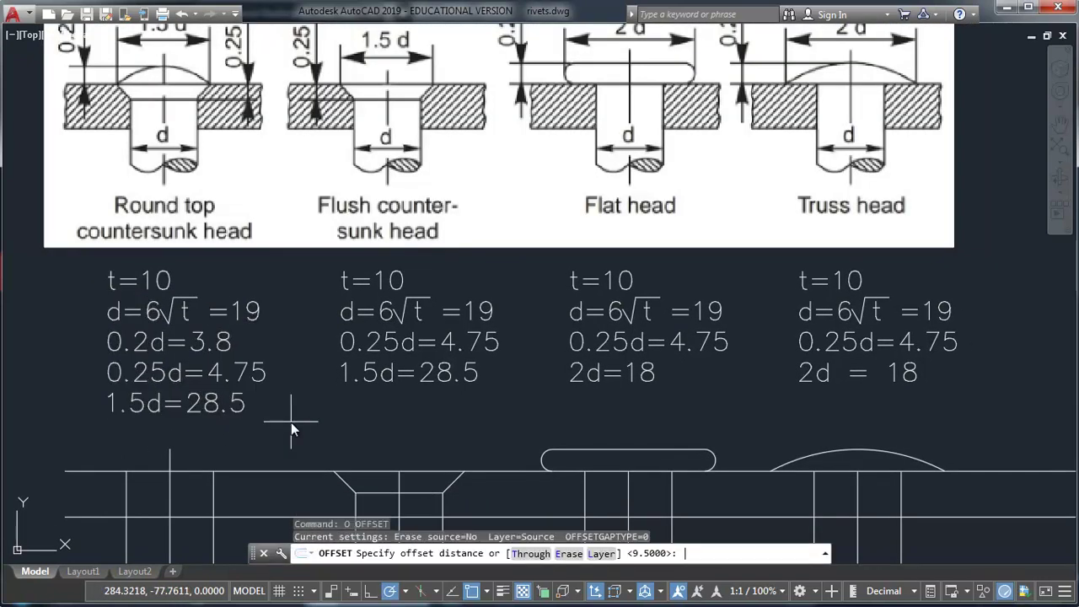
pyautogui.write('4.75')
pyautogui.press('Return')
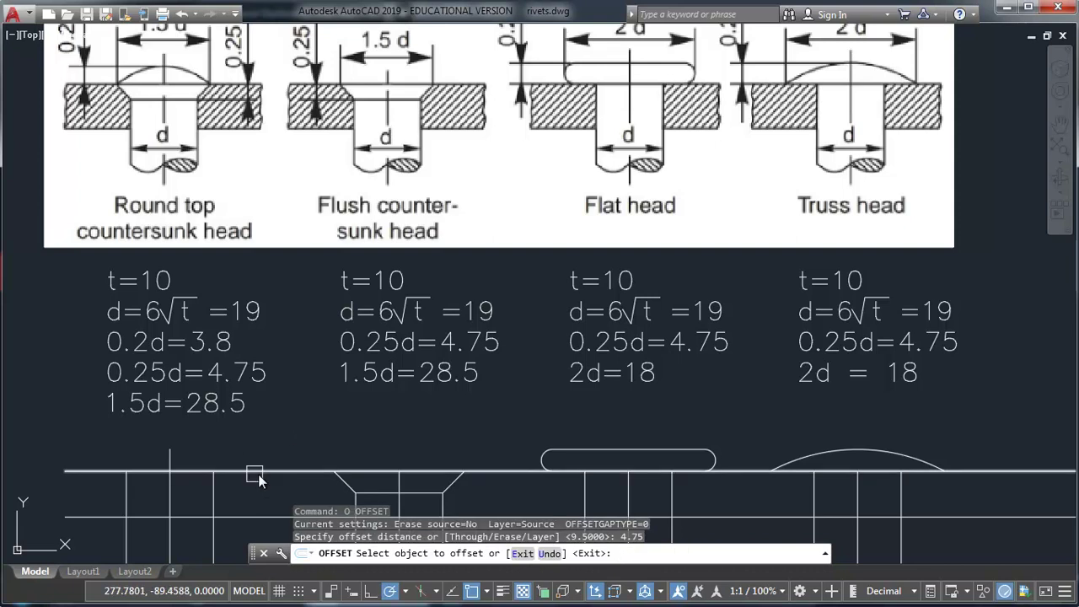
pyautogui.click(247, 472)
pyautogui.click(230, 518)
pyautogui.press('Return')
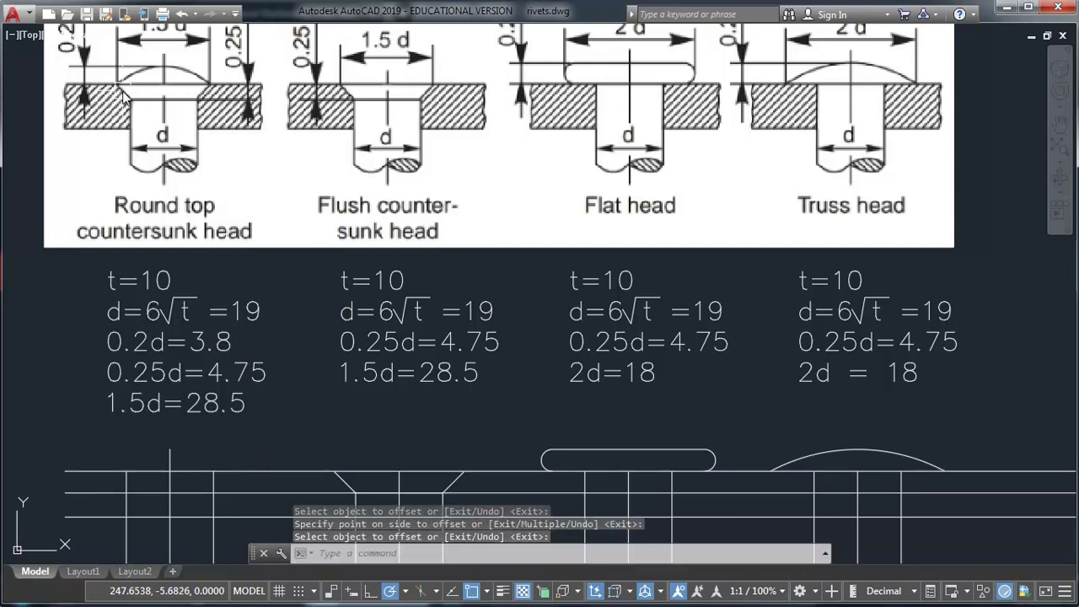
# Draw a 45° line up and outward from where the right shank side meets the countersink depth line.
pyautogui.moveTo(288, 413)
pyautogui.mouseDown(button='middle')
pyautogui.moveTo(282, 390)
pyautogui.moveTo(260, 394)
pyautogui.mouseUp(button='middle')
pyautogui.write('l')
pyautogui.press('Return')
pyautogui.click(197, 464)
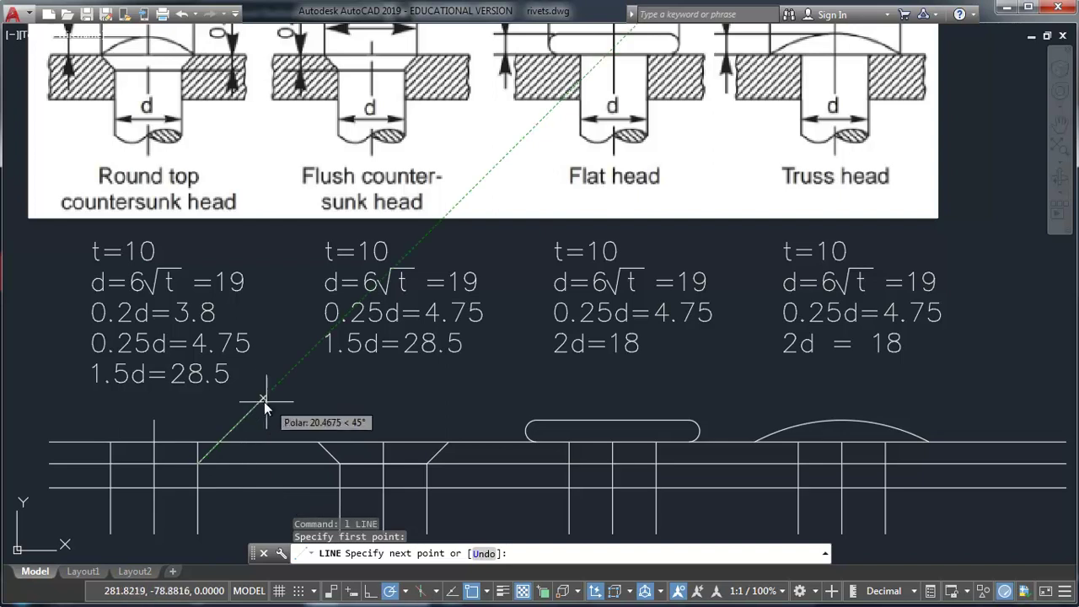
pyautogui.click(405, 592)
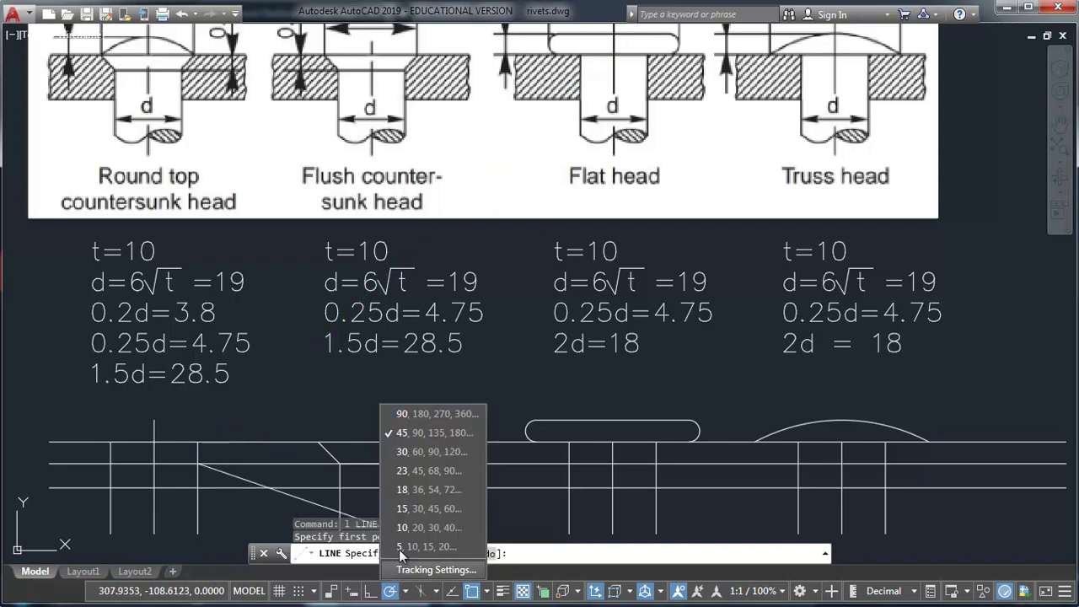
pyautogui.click(390, 593)
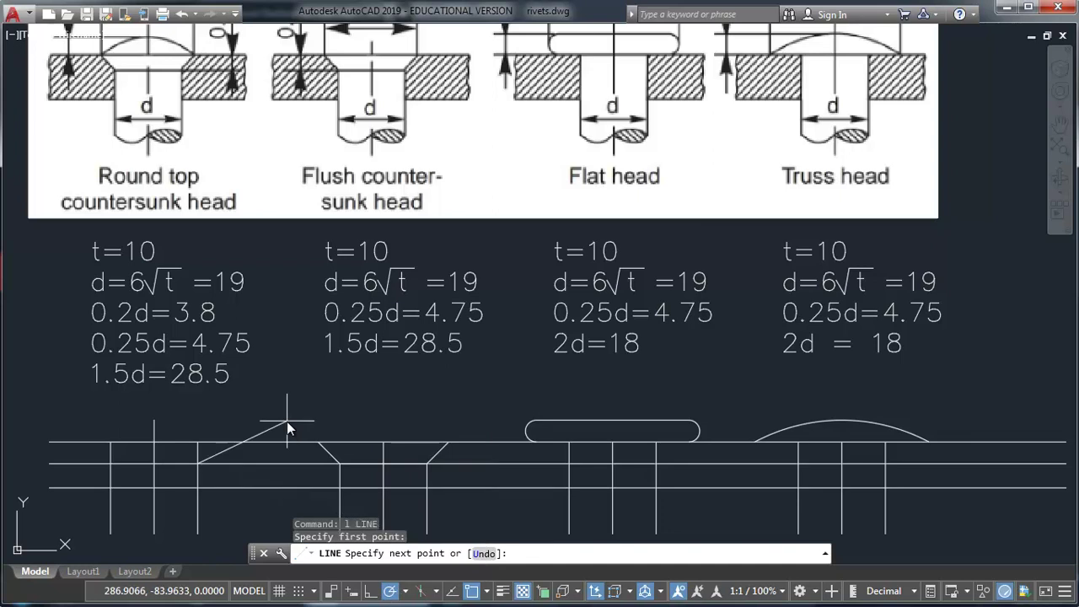
pyautogui.click(245, 417)
pyautogui.press('Return')
# Draw the mirrored 45° line up and outward from the left shank side at the countersink depth line.
pyautogui.press('Return')
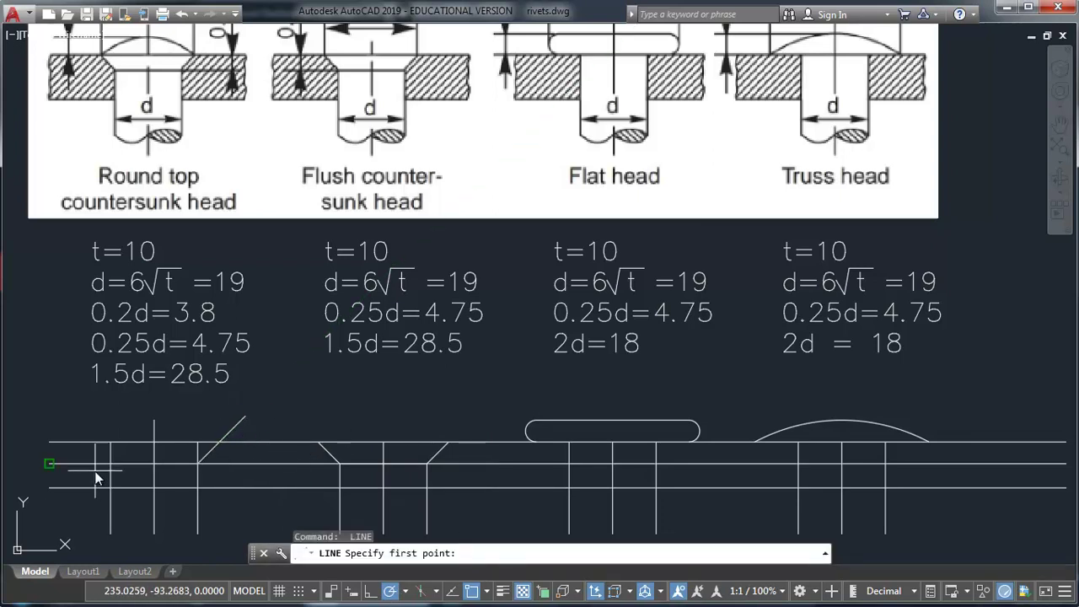
pyautogui.click(105, 467)
pyautogui.click(75, 425)
pyautogui.press('Return')
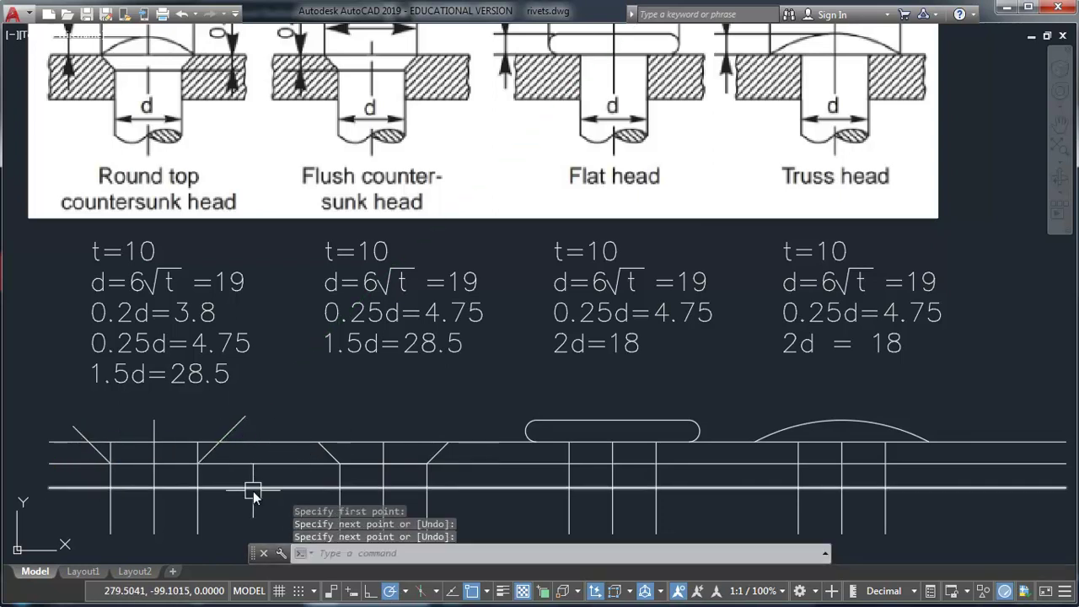
# Trim the parts of both slanted countersink lines that extend above the plate's top line.
pyautogui.write('tr')
pyautogui.press('Return')
pyautogui.press('Return')
pyautogui.click(242, 420)
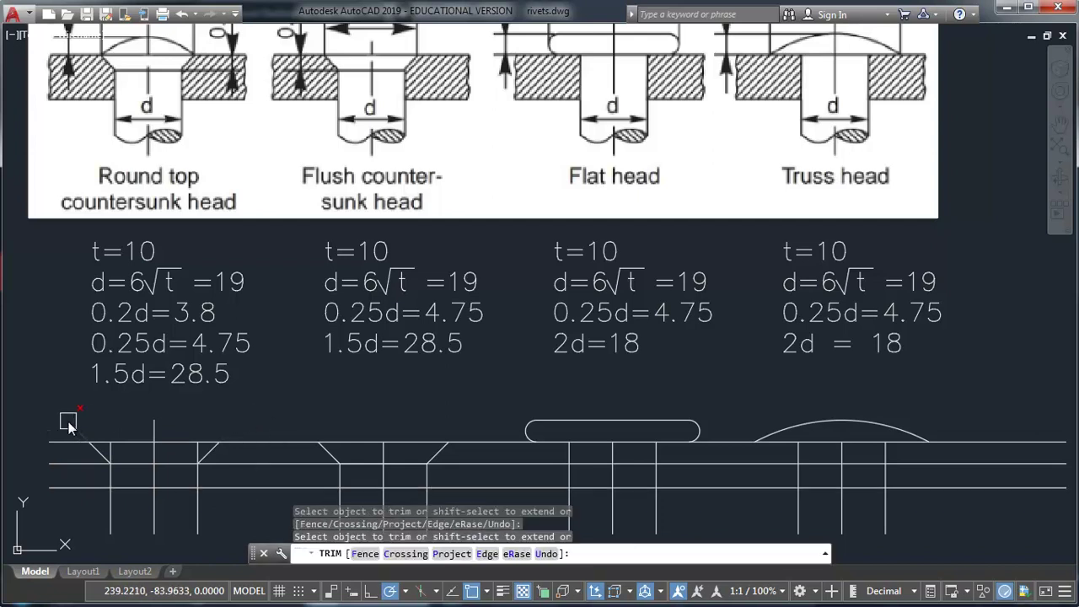
pyautogui.click(75, 422)
pyautogui.click(77, 428)
# Trim the shank side segments between the countersink depth line and the plate's top line.
pyautogui.scroll(2, 123, 464)
pyautogui.click(88, 434)
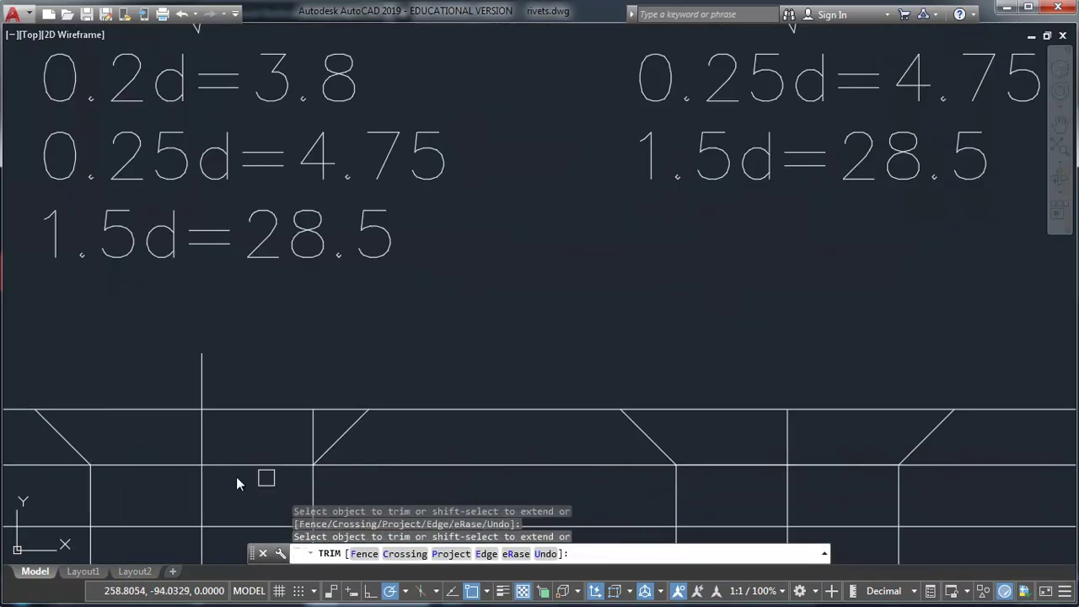
pyautogui.click(312, 455)
pyautogui.click(313, 434)
pyautogui.scroll(-2, 279, 378)
pyautogui.click(295, 437)
pyautogui.moveTo(303, 363); pyautogui.dragTo(235, 455, button='middle')
pyautogui.press('Return')
# Offset the plate's top line upward by 3.8 to mark the round top's height.
pyautogui.moveTo(177, 153); pyautogui.dragTo(173, 191, button='middle')
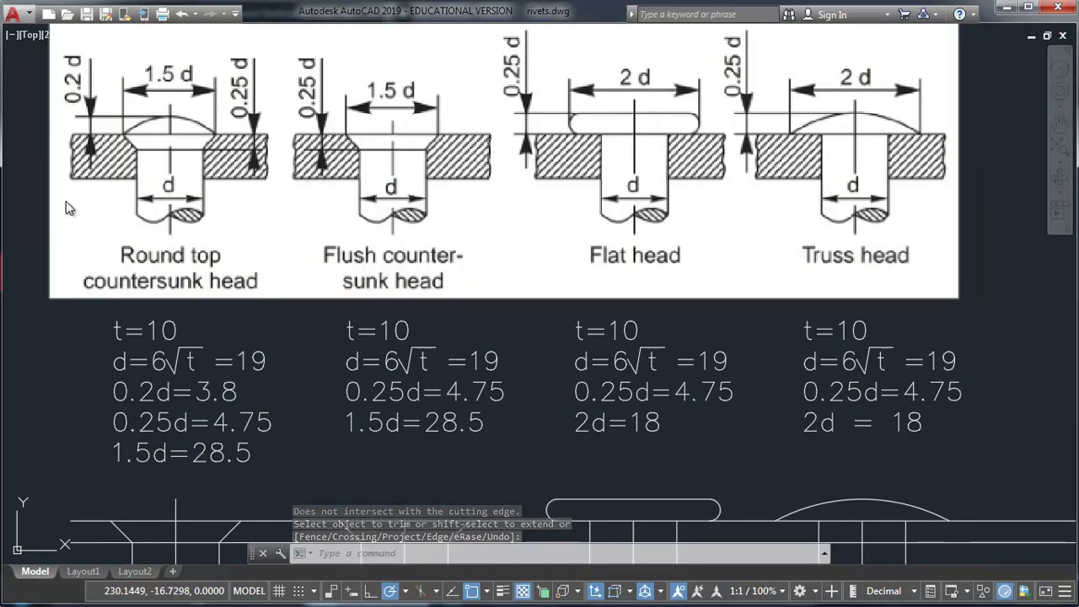
pyautogui.moveTo(338, 441); pyautogui.dragTo(306, 334, button='middle')
pyautogui.moveTo(296, 391); pyautogui.dragTo(319, 386, button='middle')
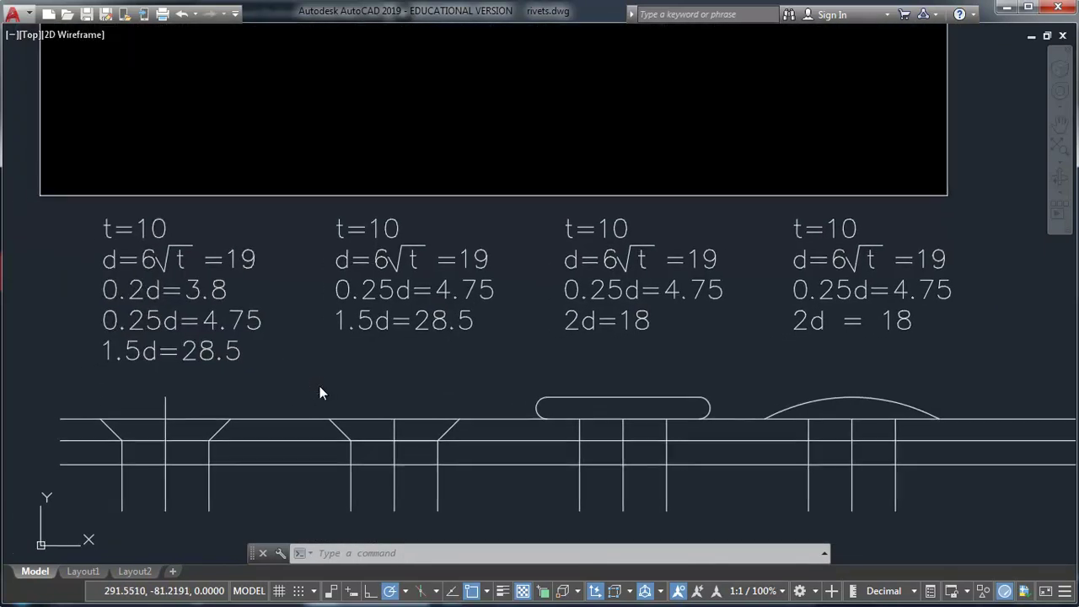
pyautogui.write('o')
pyautogui.press('Return')
pyautogui.write('3.8')
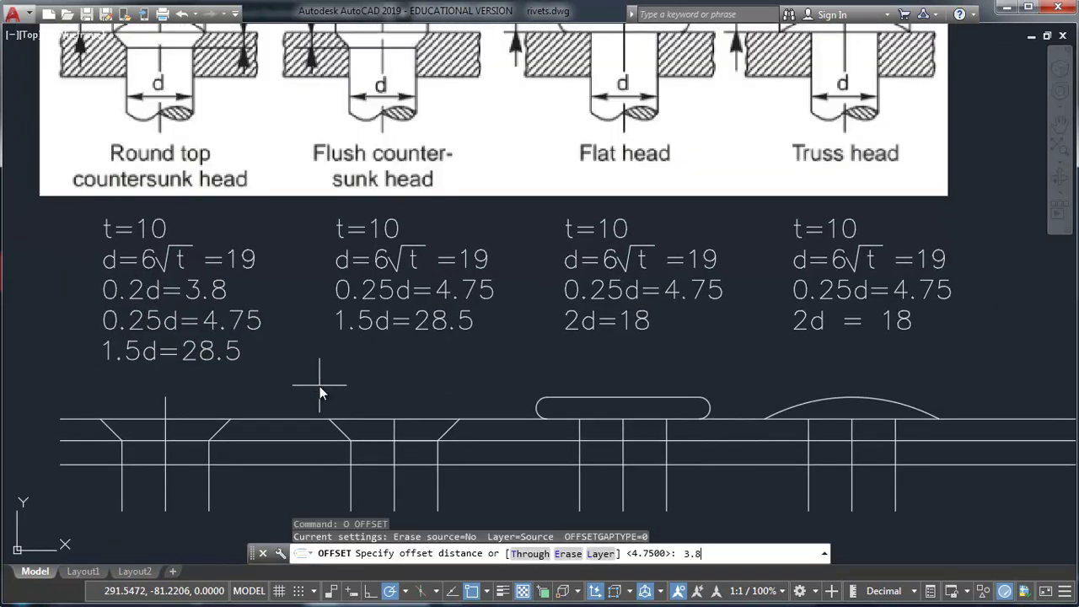
pyautogui.press('Return')
pyautogui.click(278, 418)
pyautogui.click(284, 366)
pyautogui.press('Return')
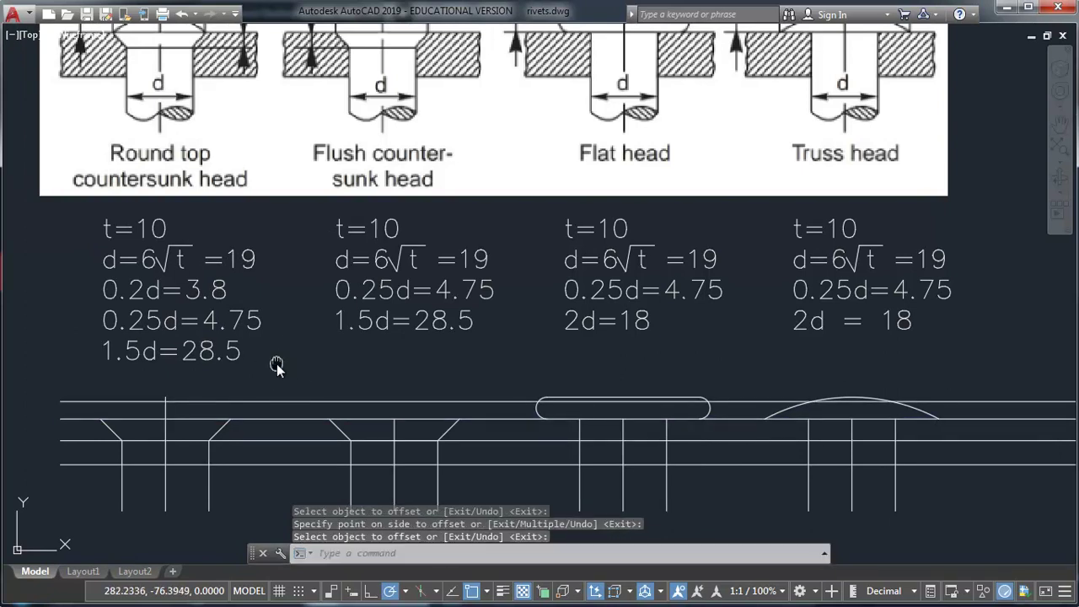
# Draw a three-point arc between the countersink's upper corners, passing through the centreline at the 3.8 height line.
pyautogui.write('a')
pyautogui.press('Return')
pyautogui.moveTo(169, 312); pyautogui.dragTo(160, 395, button='middle')
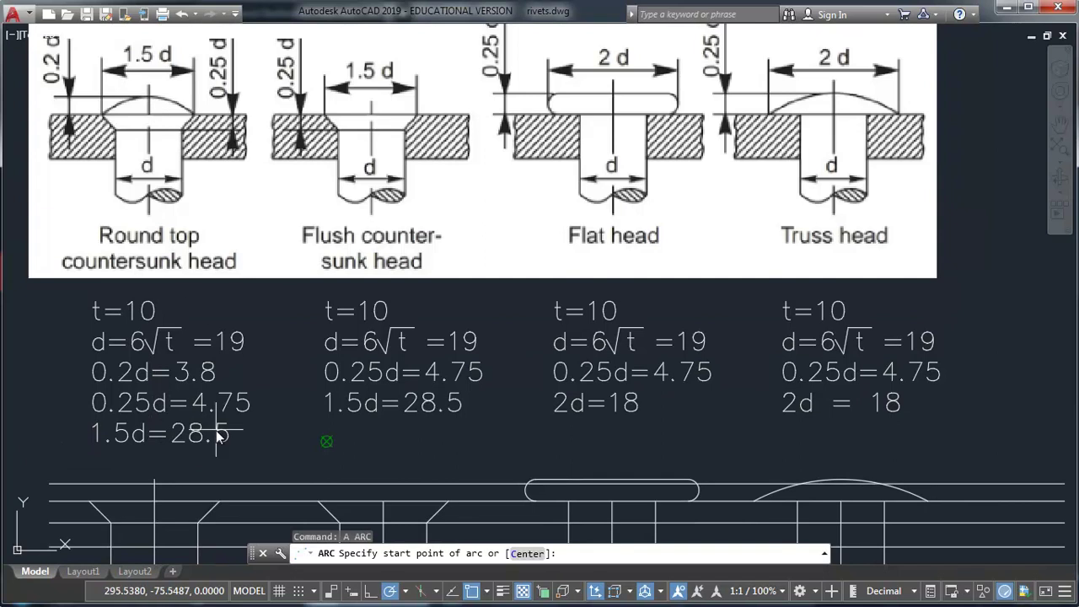
pyautogui.moveTo(217, 432); pyautogui.dragTo(190, 361, button='middle')
pyautogui.click(62, 431)
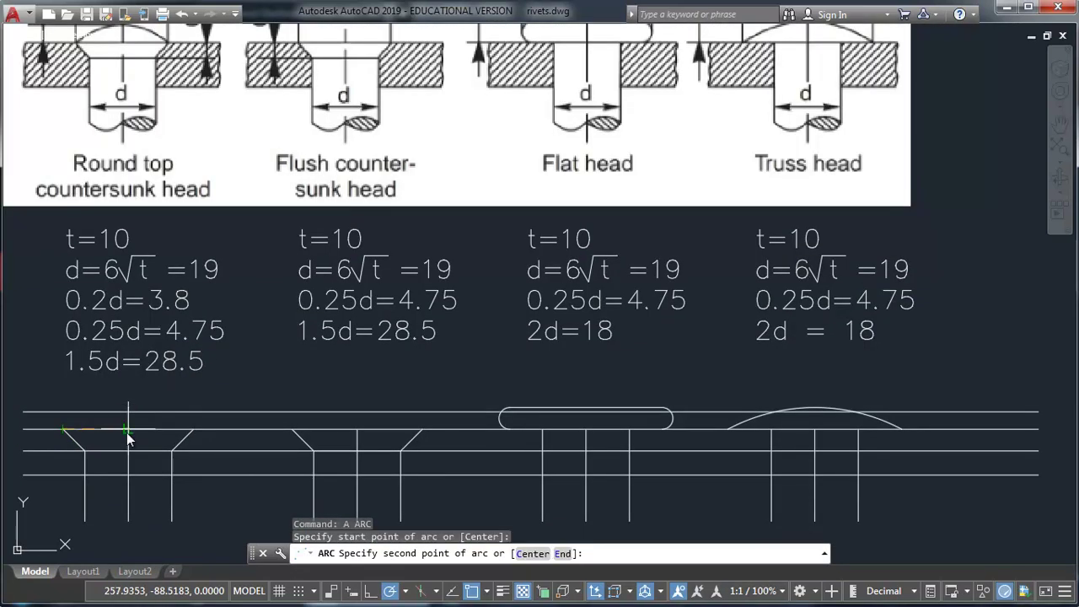
pyautogui.click(128, 414)
pyautogui.click(193, 430)
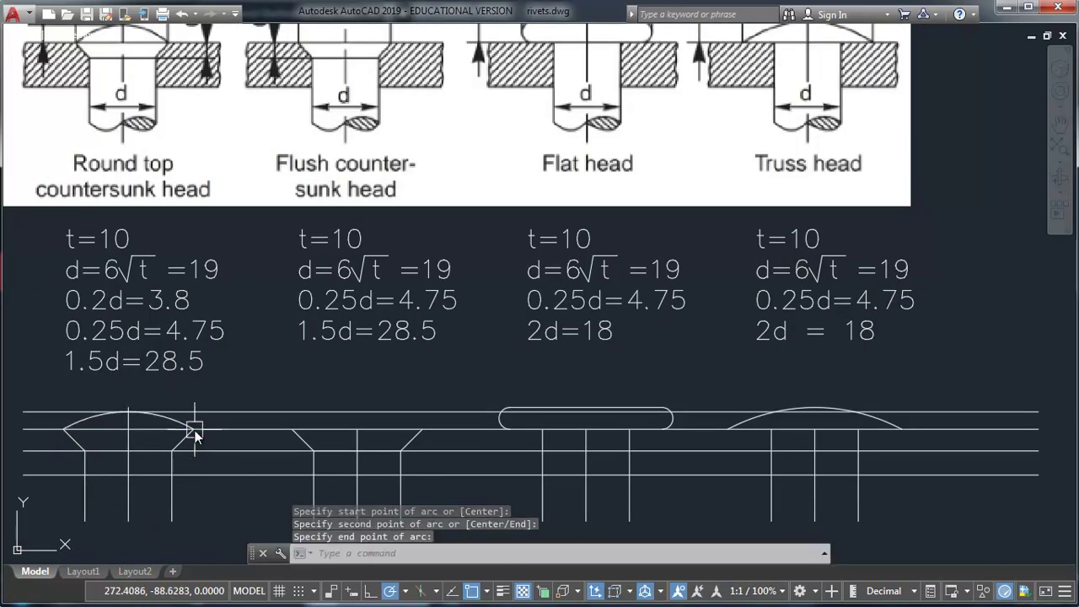
# Erase the horizontal construction line at the top of the arc.
pyautogui.moveTo(255, 480)
pyautogui.mouseDown(button='middle')
pyautogui.moveTo(242, 453)
pyautogui.moveTo(216, 481)
pyautogui.mouseUp(button='middle')
pyautogui.click(225, 413)
pyautogui.write('e')
pyautogui.press('Return')
# Trim the plate's bottom line between the two sides of the first rivet's shank.
pyautogui.write('tr')
pyautogui.press('Return')
pyautogui.press('Return')
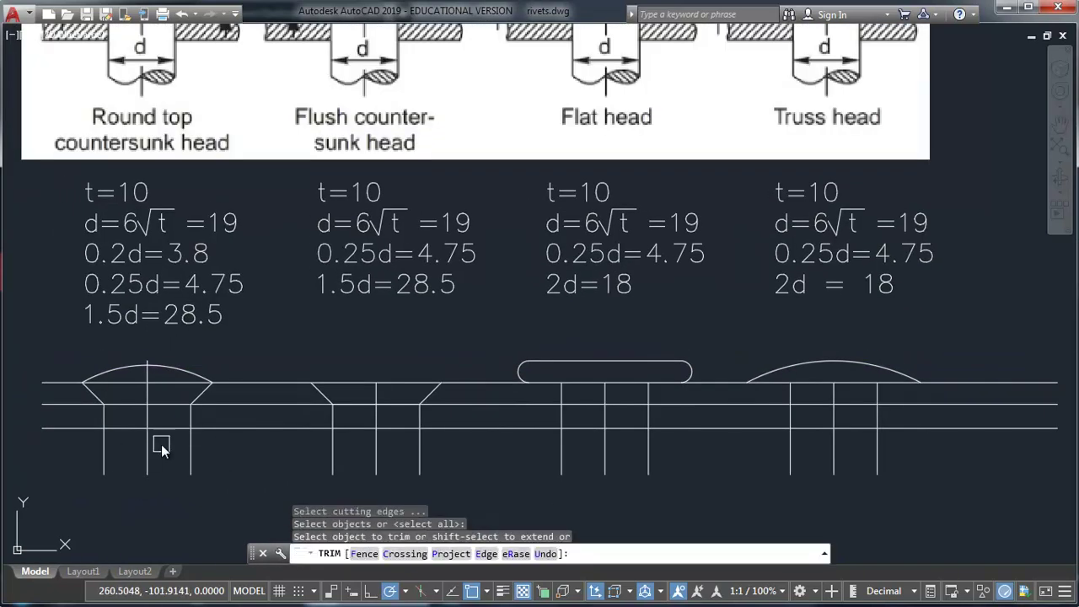
pyautogui.click(126, 438)
pyautogui.click(125, 426)
pyautogui.press('Return')
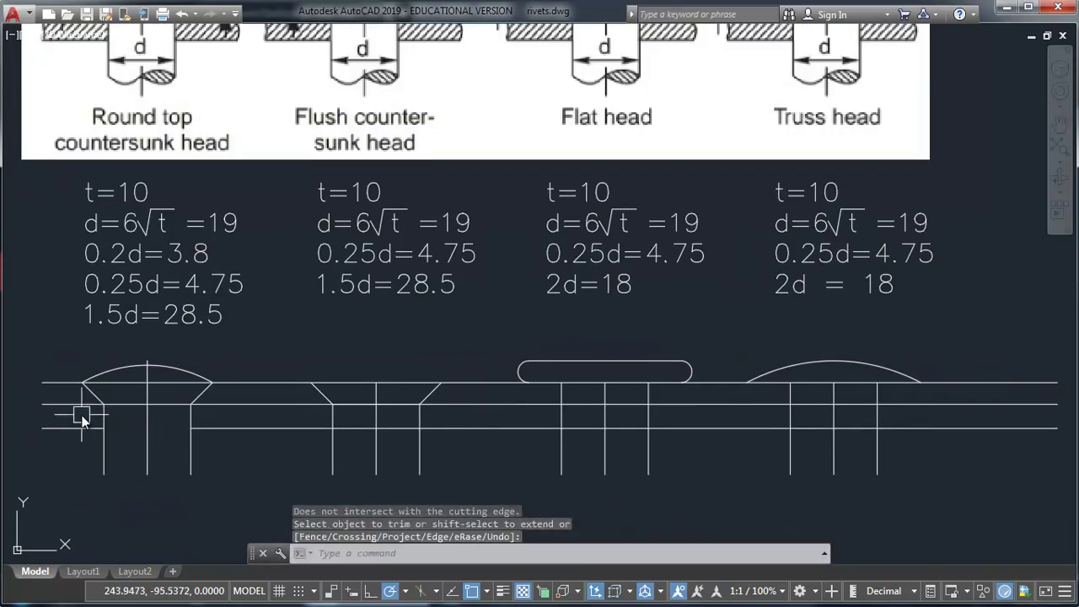
# Trim the countersink depth line outside the first rivet's shank, using both shank sides as cutting edges.
pyautogui.press('Return')
pyautogui.click(110, 460)
pyautogui.click(197, 458)
pyautogui.write('tr')
pyautogui.press('Return')
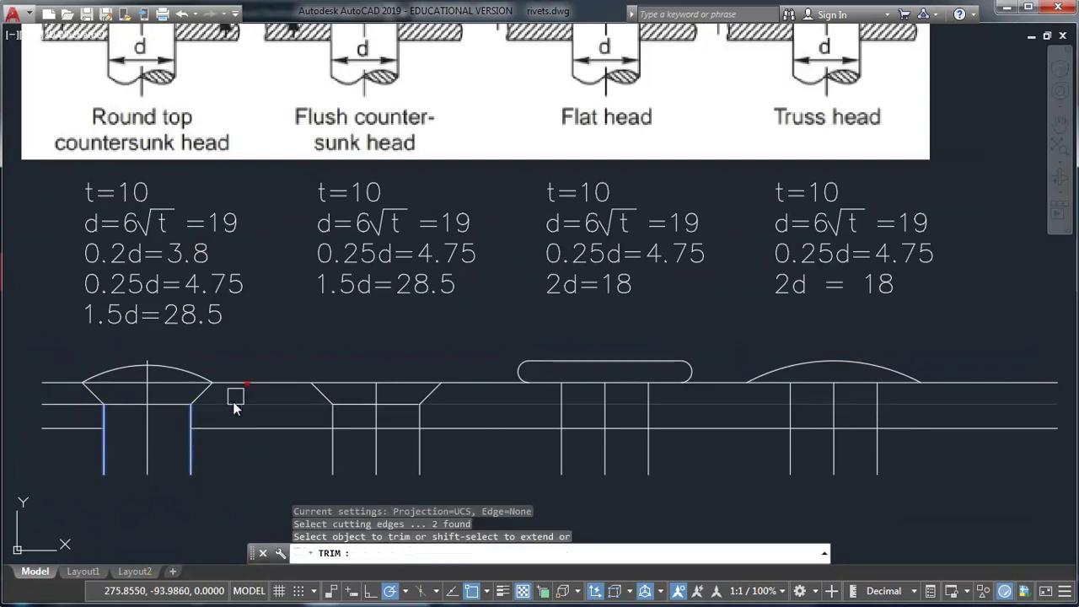
pyautogui.click(232, 406)
pyautogui.click(84, 401)
pyautogui.click(84, 401)
pyautogui.press('Return')
pyautogui.moveTo(267, 426); pyautogui.dragTo(238, 477, button='middle')
pyautogui.moveTo(422, 393); pyautogui.dragTo(355, 347, button='middle')
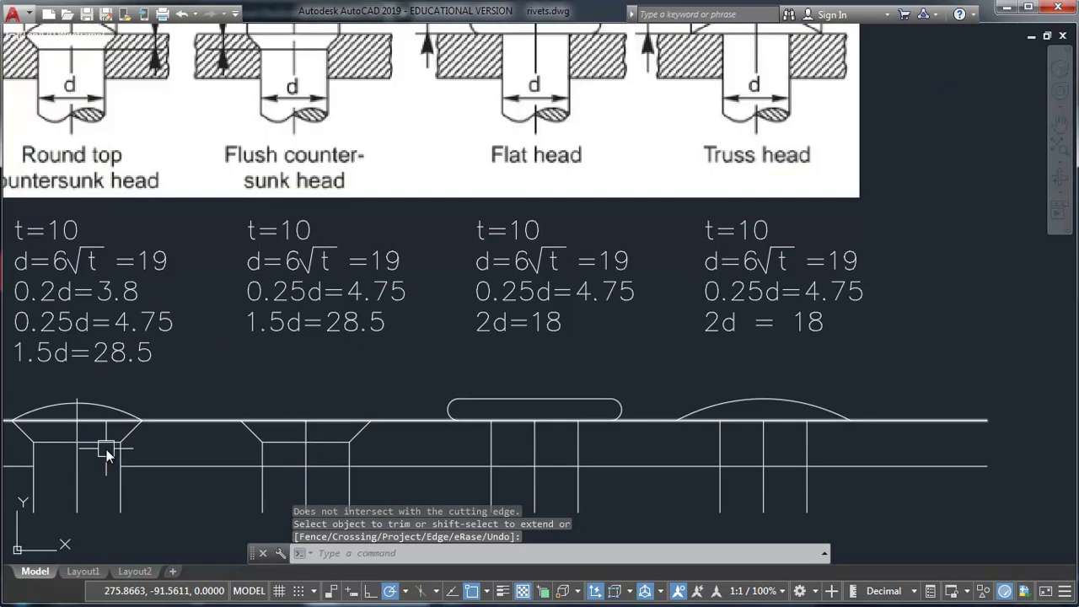
# Examine the flush countersunk head's reference drawing and its calculated proportions.
pyautogui.moveTo(228, 289); pyautogui.dragTo(258, 387, button='middle')
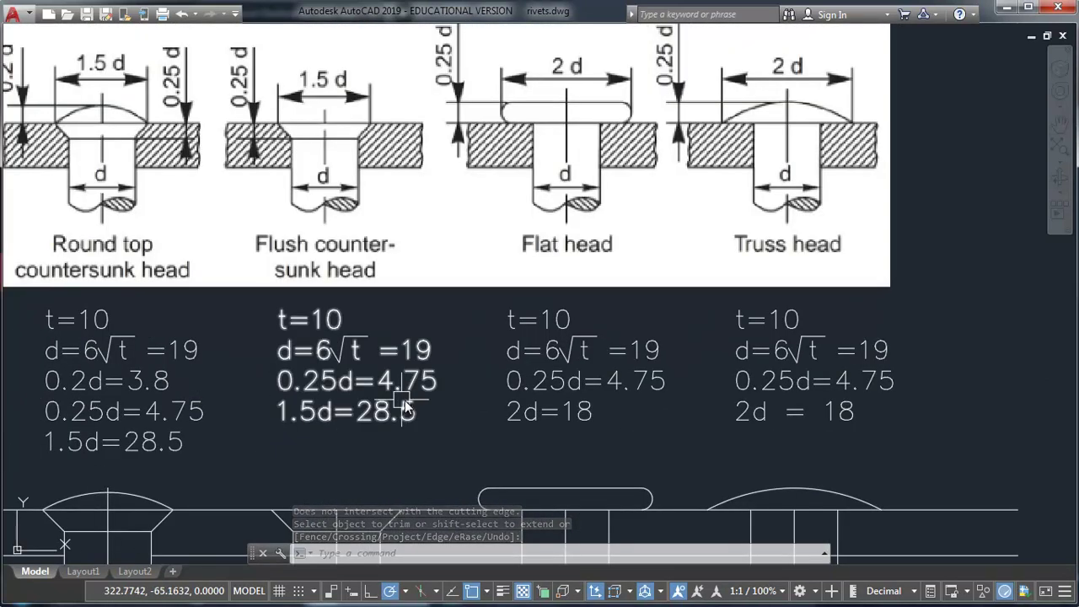
pyautogui.moveTo(392, 402); pyautogui.dragTo(341, 402, button='middle')
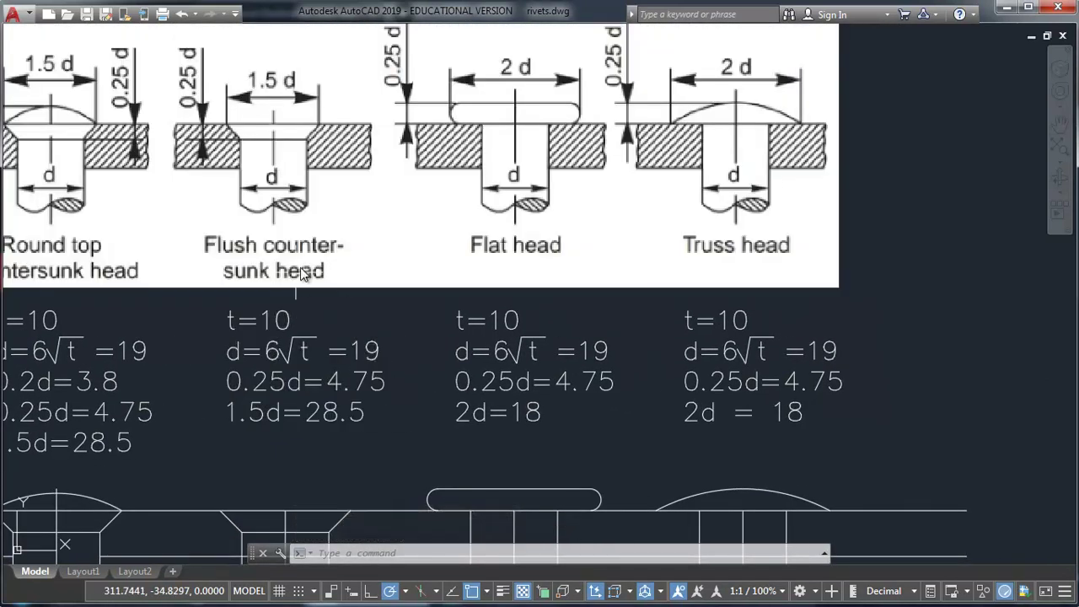
pyautogui.moveTo(302, 306); pyautogui.dragTo(276, 306, button='middle')
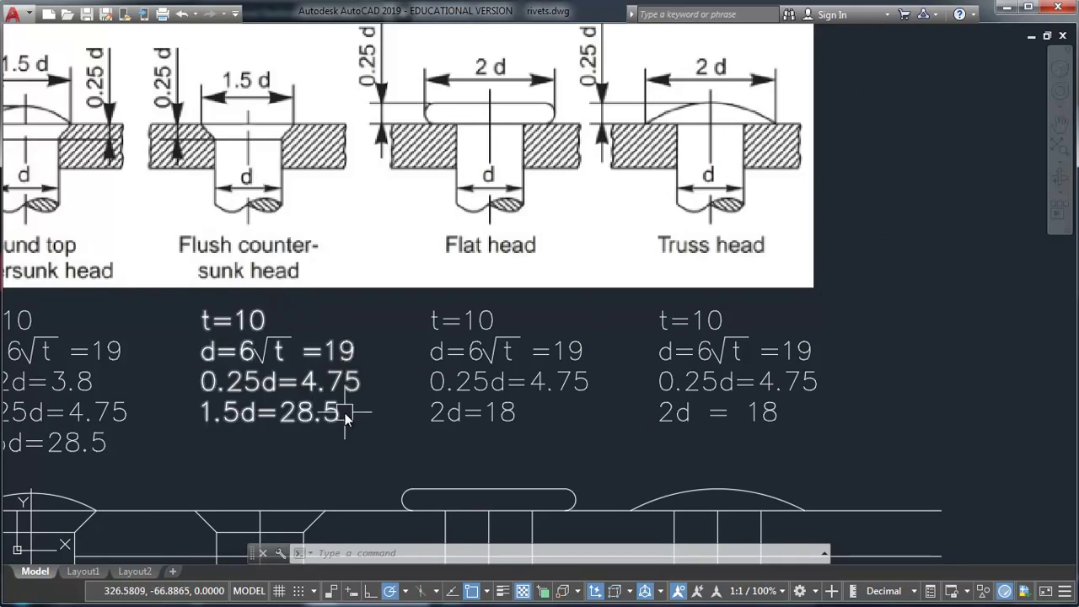
pyautogui.moveTo(345, 413); pyautogui.dragTo(320, 390, button='middle')
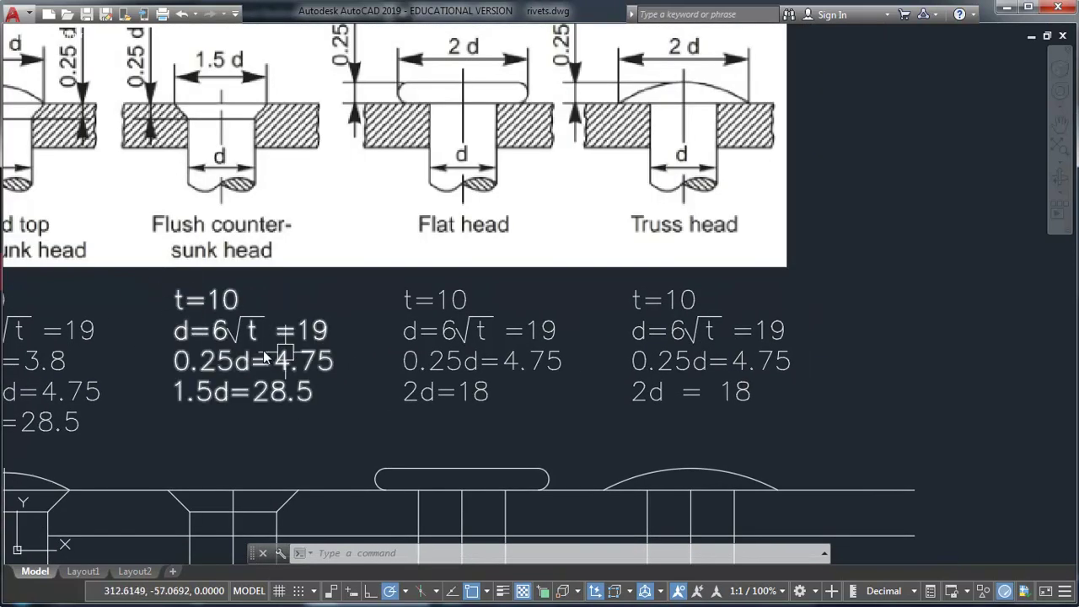
pyautogui.moveTo(333, 365); pyautogui.dragTo(319, 415, button='middle')
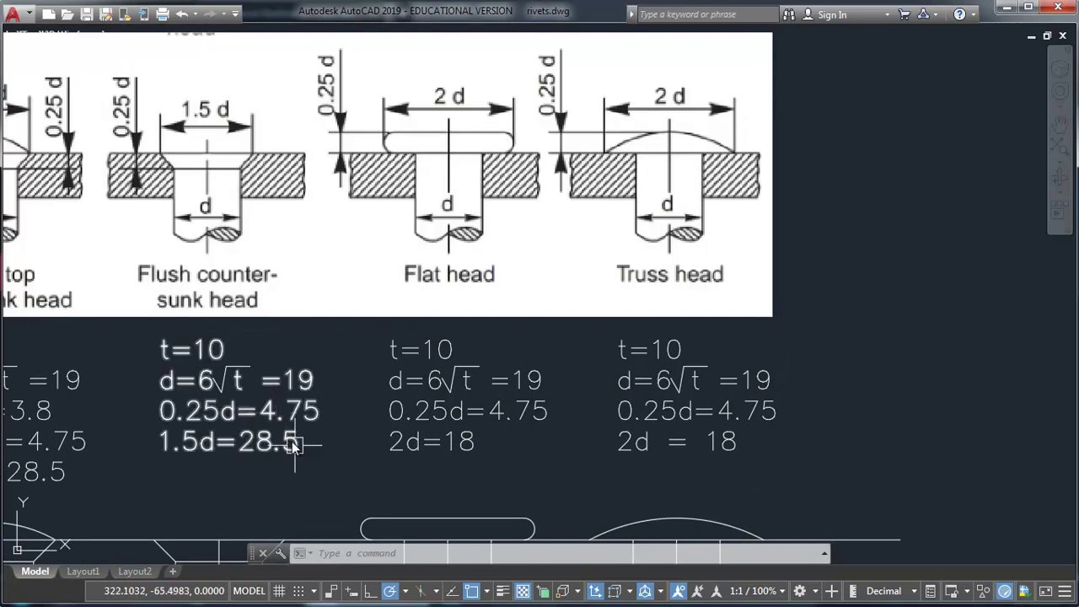
pyautogui.moveTo(322, 476); pyautogui.dragTo(319, 389, button='middle')
pyautogui.moveTo(331, 296)
pyautogui.mouseDown(button='middle')
pyautogui.moveTo(351, 369)
pyautogui.moveTo(287, 201)
pyautogui.mouseUp(button='middle')
# Erase the existing flush countersunk rivet's countersink and shank lines, keeping only its centreline.
pyautogui.click(85, 316)
pyautogui.click(138, 486)
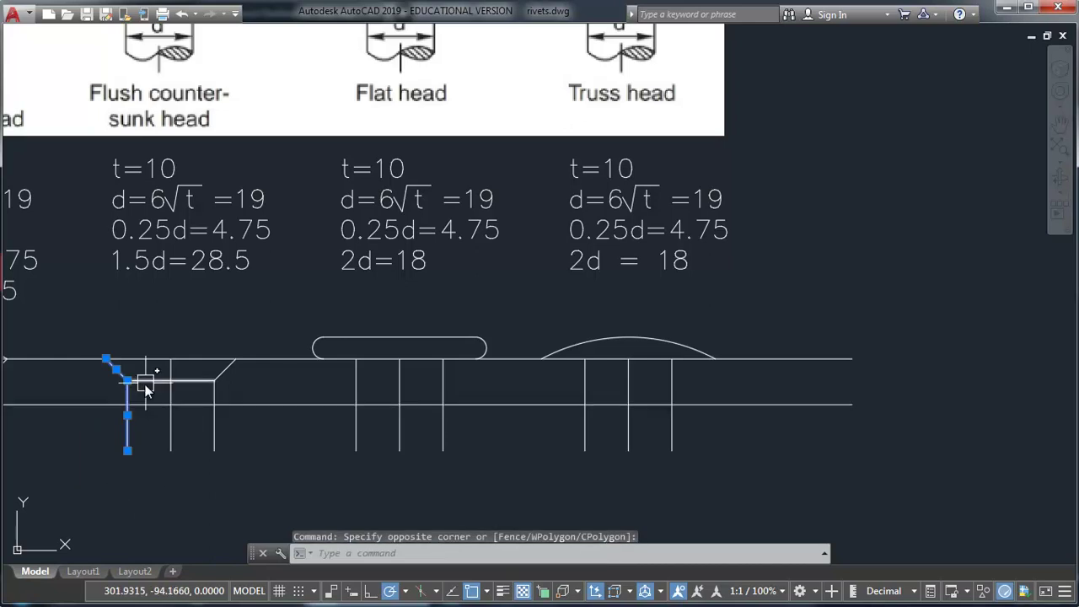
pyautogui.press('Delete')
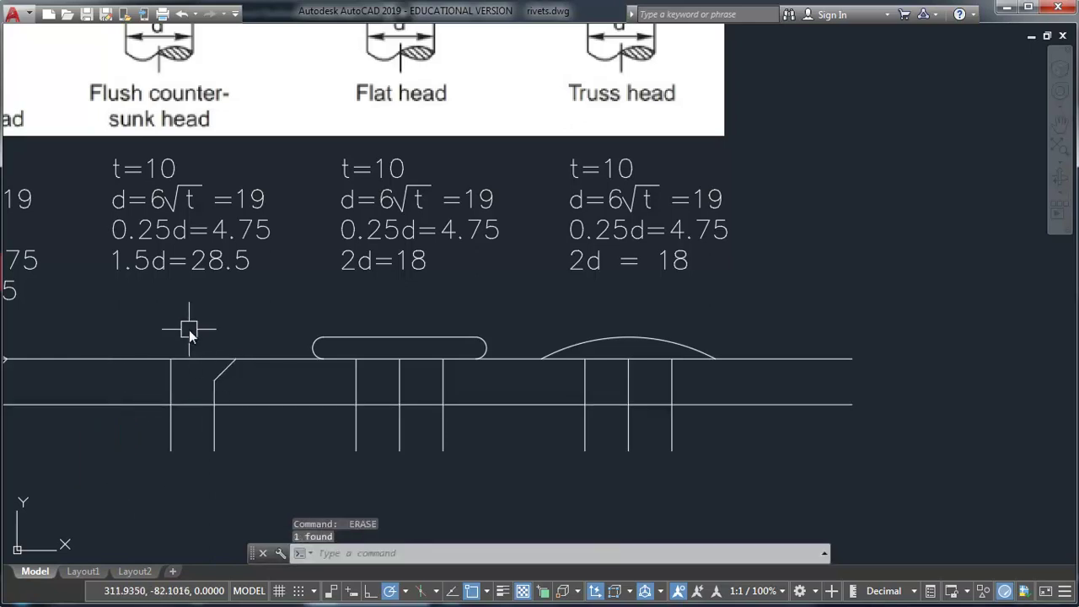
pyautogui.click(189, 328)
pyautogui.click(262, 527)
pyautogui.press('Delete')
pyautogui.moveTo(234, 418); pyautogui.dragTo(226, 430, button='middle')
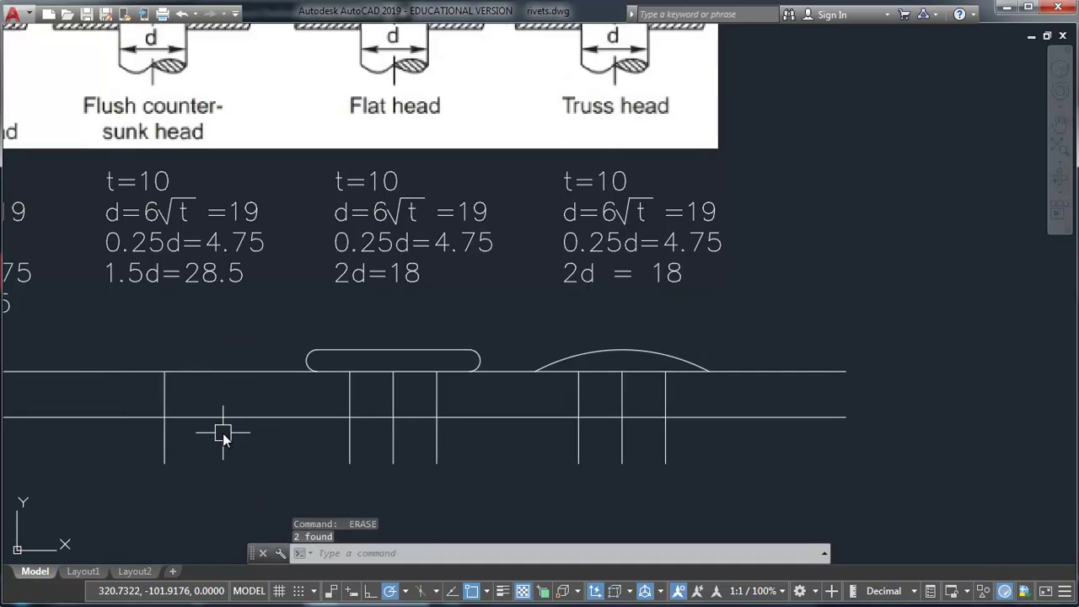
# Offset the flush countersunk rivet's centreline by 9.5 to both sides for the shank.
pyautogui.write('o')
pyautogui.press('Return')
pyautogui.write('9.5')
pyautogui.press('Return')
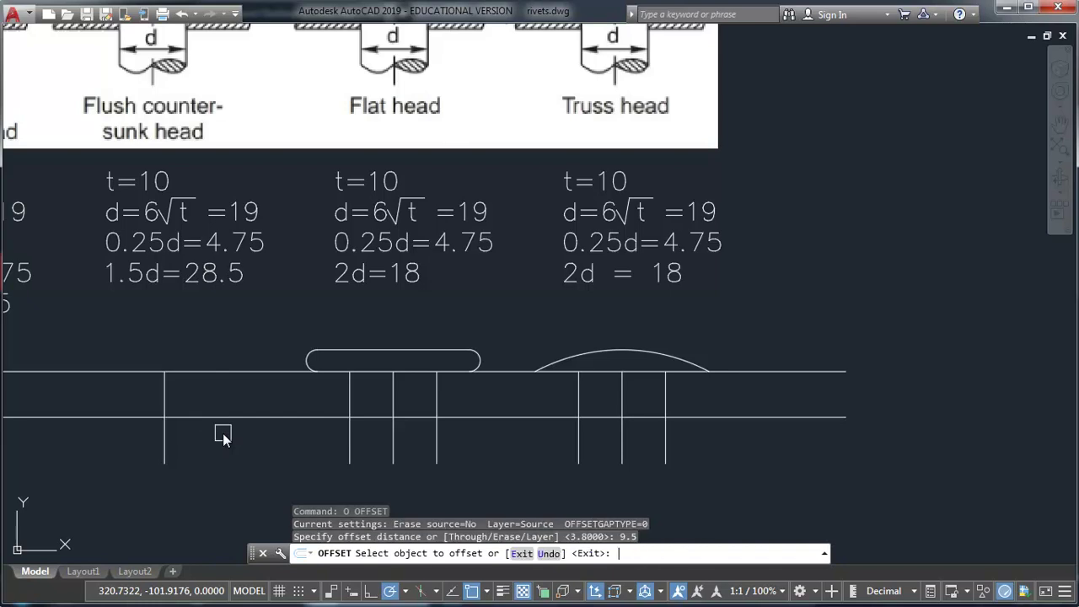
pyautogui.click(164, 388)
pyautogui.click(202, 393)
pyautogui.click(165, 390)
pyautogui.click(86, 394)
pyautogui.press('Return')
# Offset the plate's top line downward by 4.75 for the flush countersink depth.
pyautogui.moveTo(153, 319); pyautogui.dragTo(178, 395, button='middle')
pyautogui.moveTo(110, 103); pyautogui.dragTo(125, 164, button='middle')
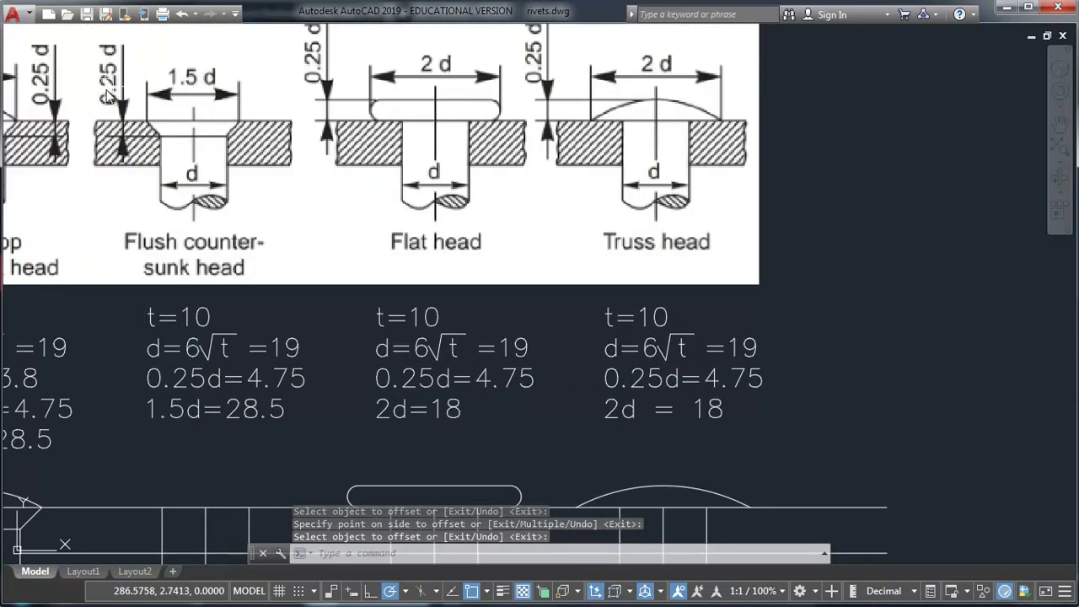
pyautogui.moveTo(246, 387); pyautogui.dragTo(225, 355, button='middle')
pyautogui.moveTo(286, 402); pyautogui.dragTo(271, 379, button='middle')
pyautogui.write('o')
pyautogui.press('Return')
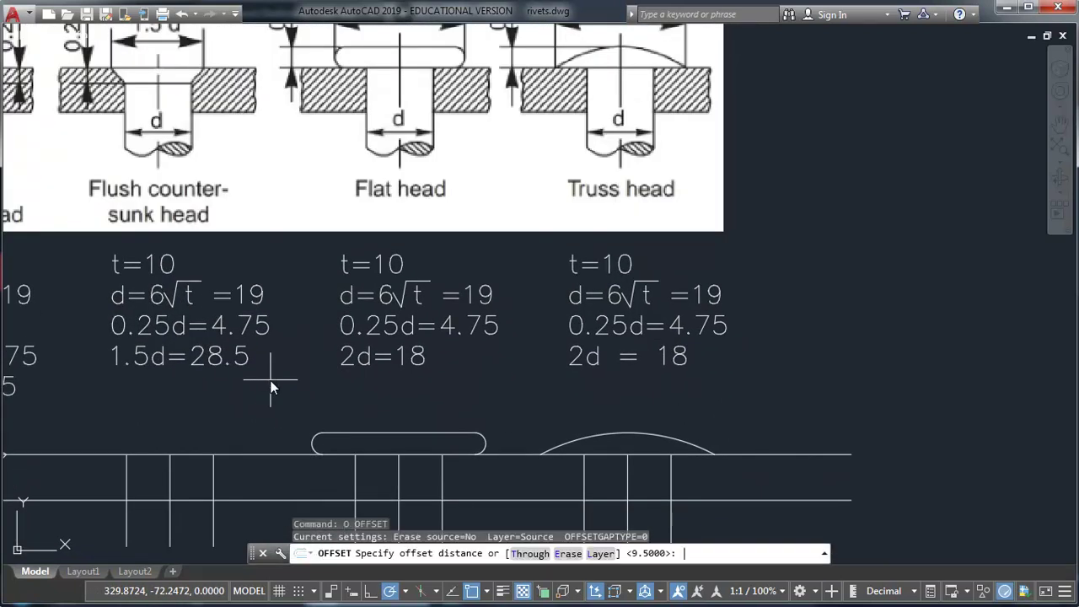
pyautogui.press('Return')
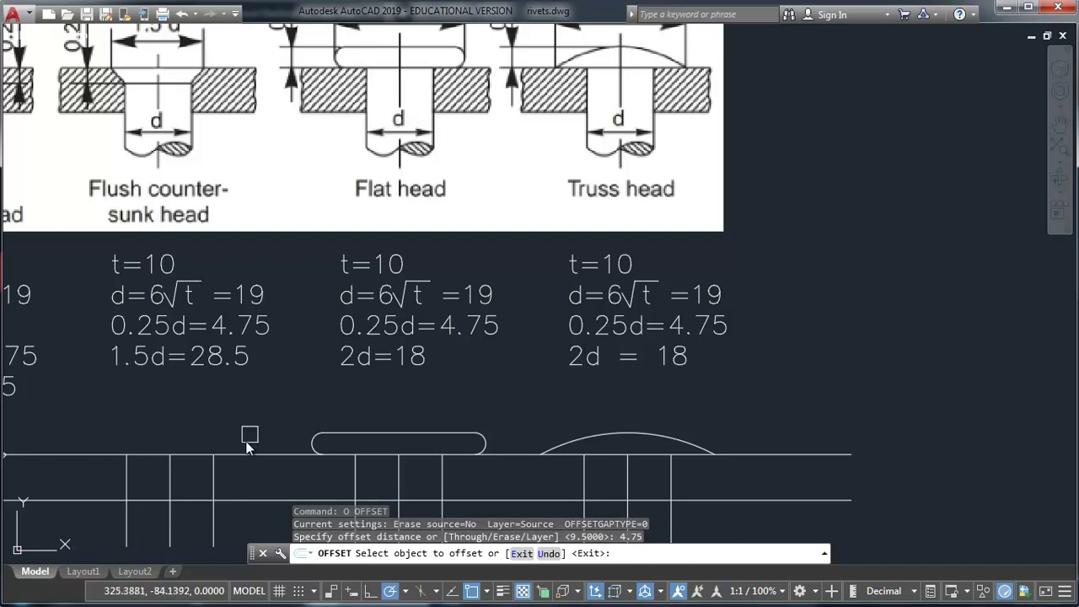
pyautogui.click(242, 462)
pyautogui.click(241, 460)
pyautogui.moveTo(258, 389); pyautogui.dragTo(304, 405, button='middle')
pyautogui.press('Return')
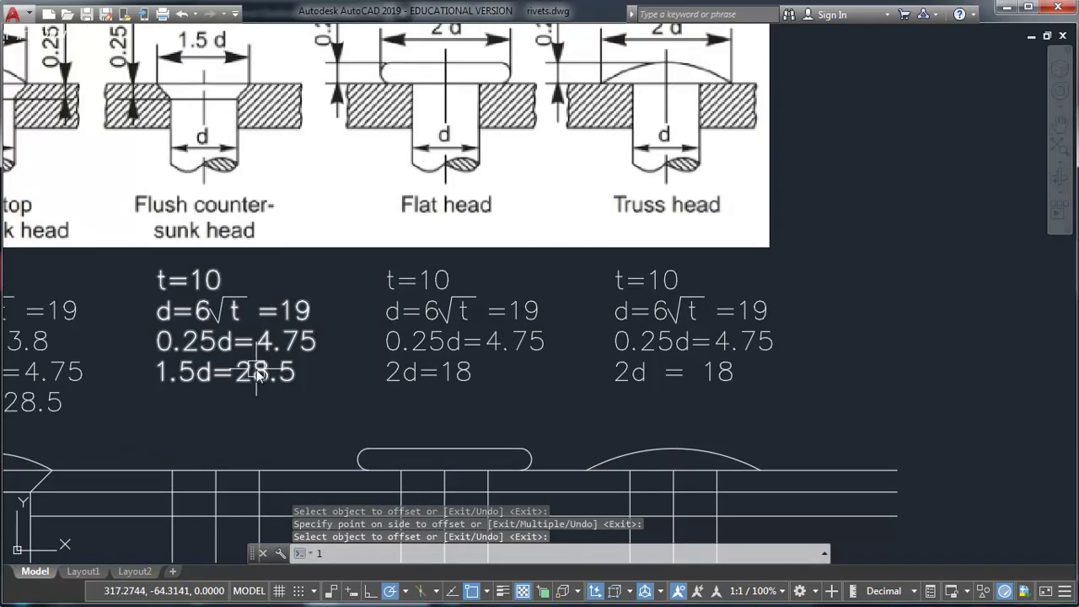
# Draw outward 45° lines from where both shank sides meet the countersink depth line, reaching above the plate.
pyautogui.press('Return')
pyautogui.click(259, 492)
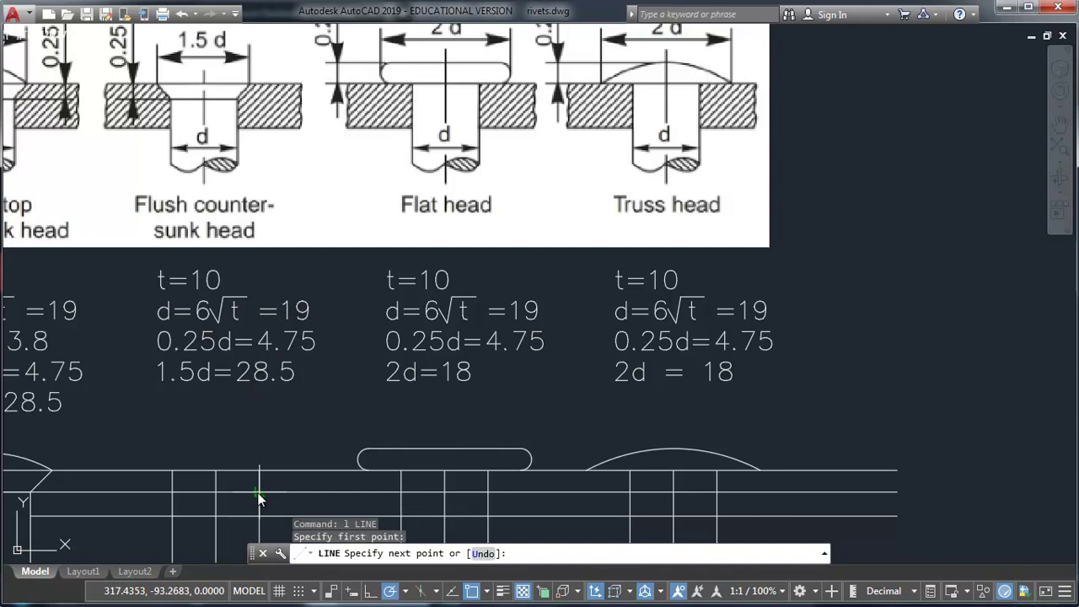
pyautogui.click(314, 437)
pyautogui.press('Return')
pyautogui.press('Return')
pyautogui.click(173, 491)
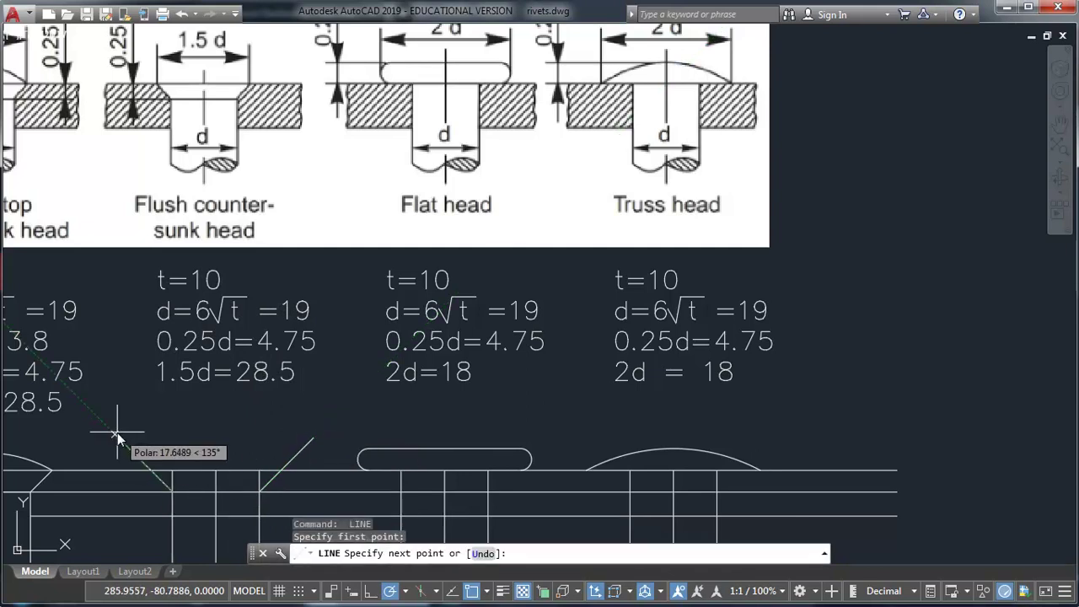
pyautogui.click(117, 433)
pyautogui.press('Return')
# Trim both slanted countersink lines where they extend above the plate's top line.
pyautogui.write('tr')
pyautogui.press('Return')
pyautogui.press('Return')
pyautogui.click(137, 454)
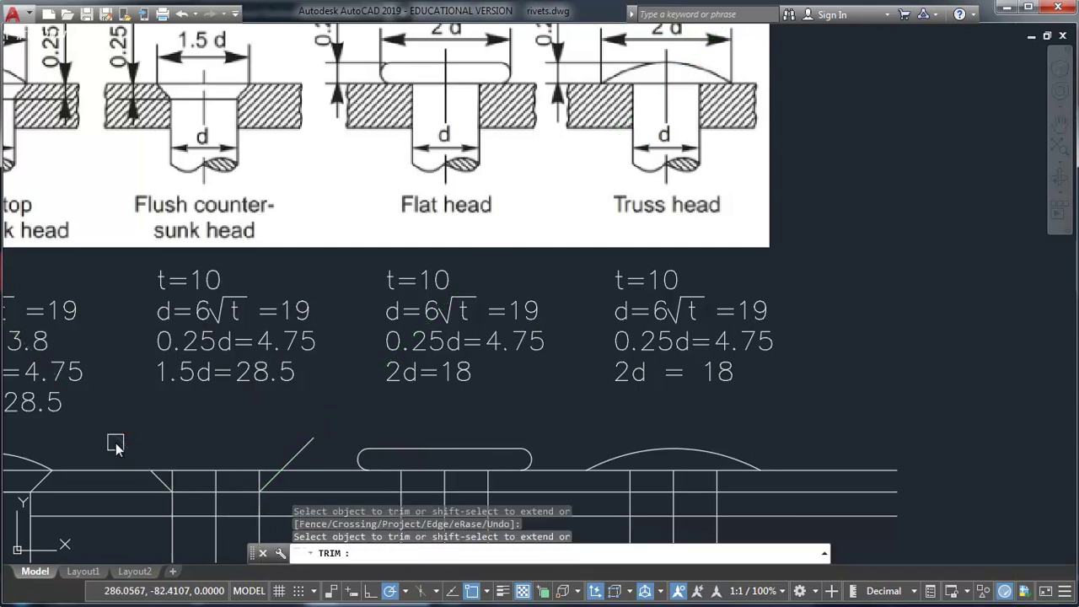
pyautogui.click(298, 451)
pyautogui.scroll(4, 291, 455)
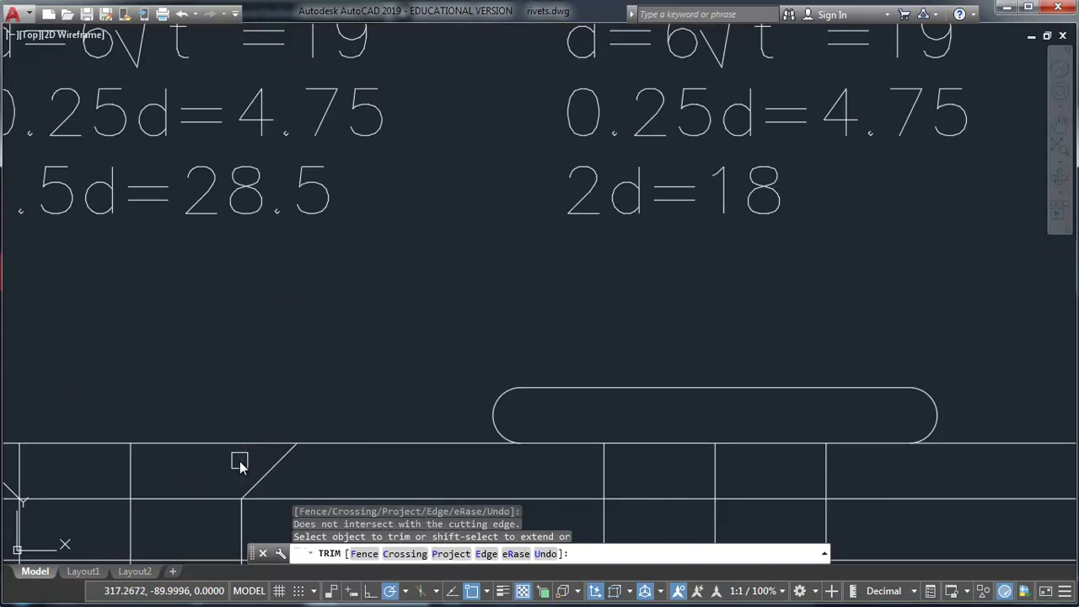
pyautogui.moveTo(112, 543); pyautogui.dragTo(210, 397, button='middle')
pyautogui.click(387, 350)
pyautogui.scroll(-1, 388, 350)
pyautogui.click(362, 354)
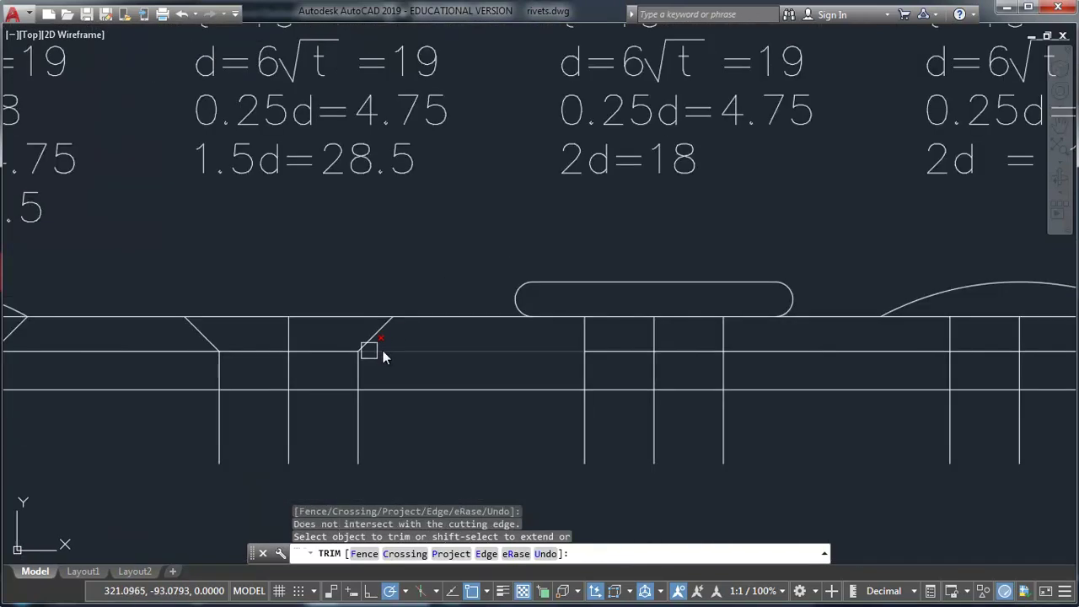
# Trim the countersink depth line outside the flush rivet's shank, using both shank sides as cutting edges.
pyautogui.press('Return')
pyautogui.click(358, 368)
pyautogui.click(220, 412)
pyautogui.press('Return')
pyautogui.click(368, 362)
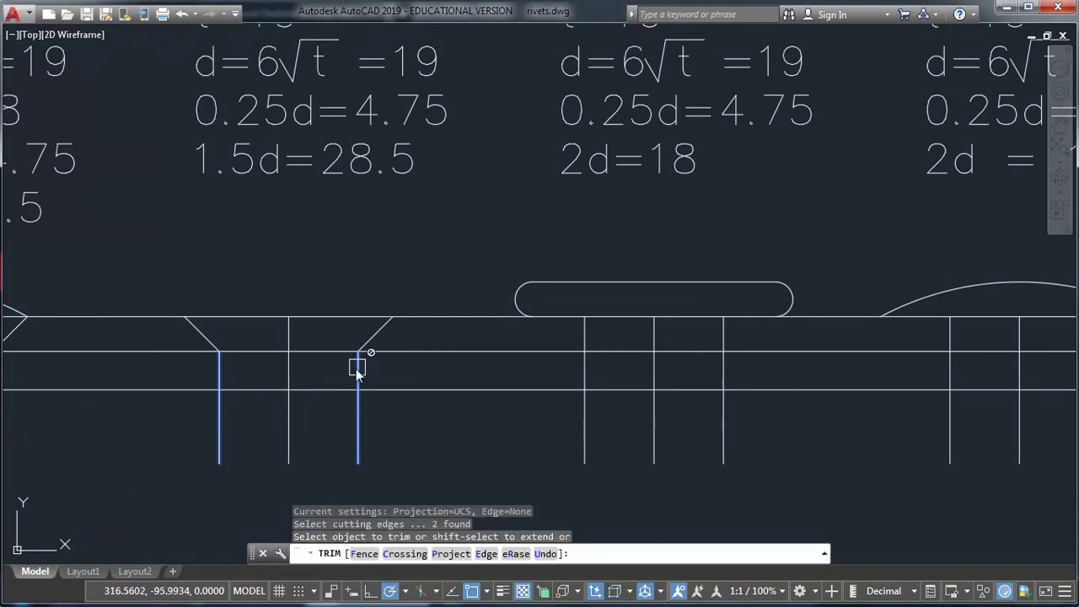
pyautogui.click(381, 355)
pyautogui.click(216, 355)
pyautogui.click(183, 354)
pyautogui.press('Return')
# Trim the plate's bottom line between the two sides of the flush countersunk rivet's shank.
pyautogui.scroll(-2, 290, 259)
pyautogui.moveTo(327, 332); pyautogui.dragTo(275, 390, button='middle')
pyautogui.press('Return')
pyautogui.press('Return')
pyautogui.scroll(2, 267, 343)
pyautogui.click(267, 356)
pyautogui.click(240, 358)
pyautogui.scroll(-2, 204, 396)
pyautogui.press('Return')
# Erase the existing rounded flat head outline above the third rivet.
pyautogui.moveTo(352, 386)
pyautogui.mouseDown(button='middle')
pyautogui.moveTo(300, 429)
pyautogui.moveTo(275, 435)
pyautogui.mouseUp(button='middle')
pyautogui.moveTo(323, 327); pyautogui.dragTo(297, 328, button='middle')
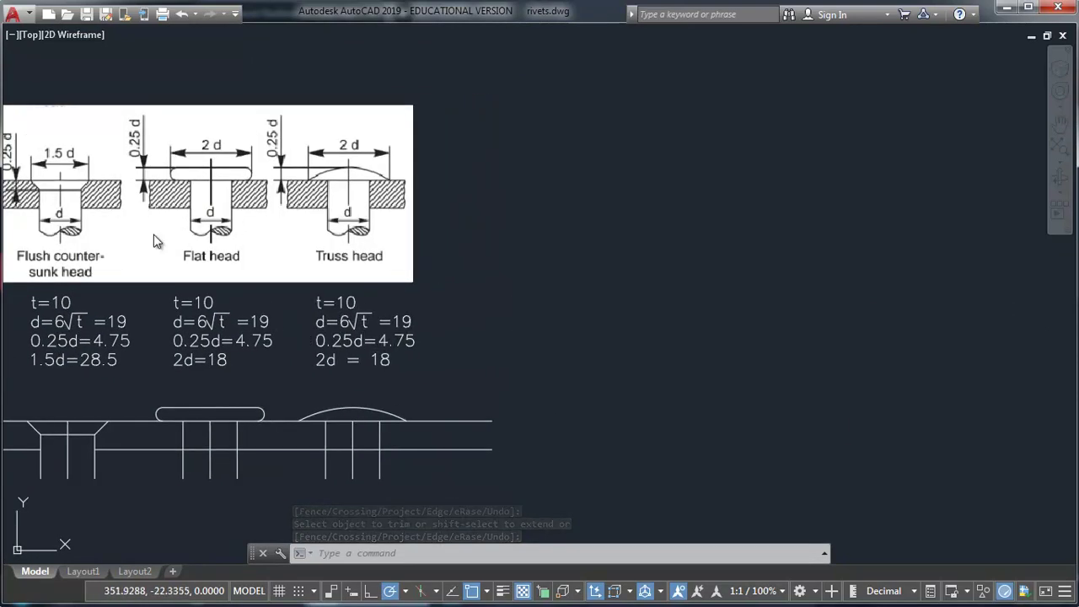
pyautogui.moveTo(264, 424); pyautogui.dragTo(255, 419, button='middle')
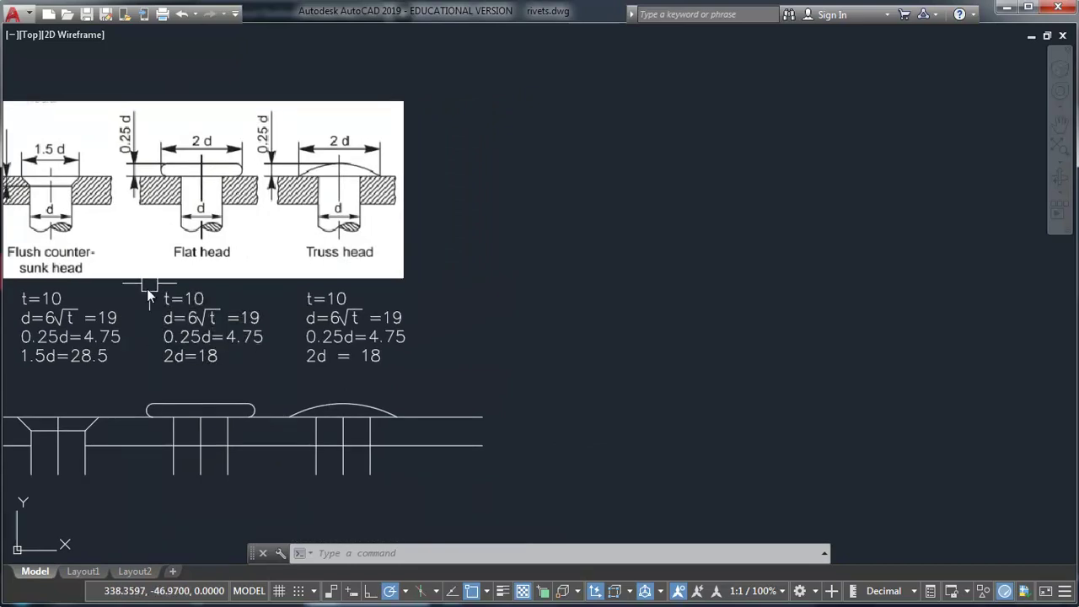
pyautogui.moveTo(241, 381); pyautogui.dragTo(219, 383, button='middle')
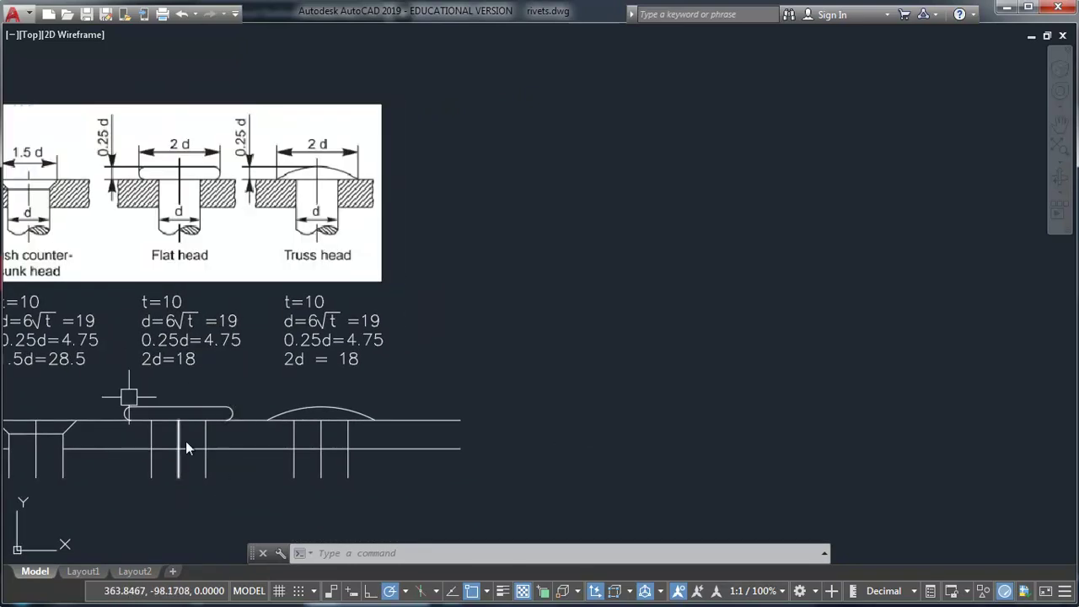
pyautogui.click(113, 384)
pyautogui.click(318, 454)
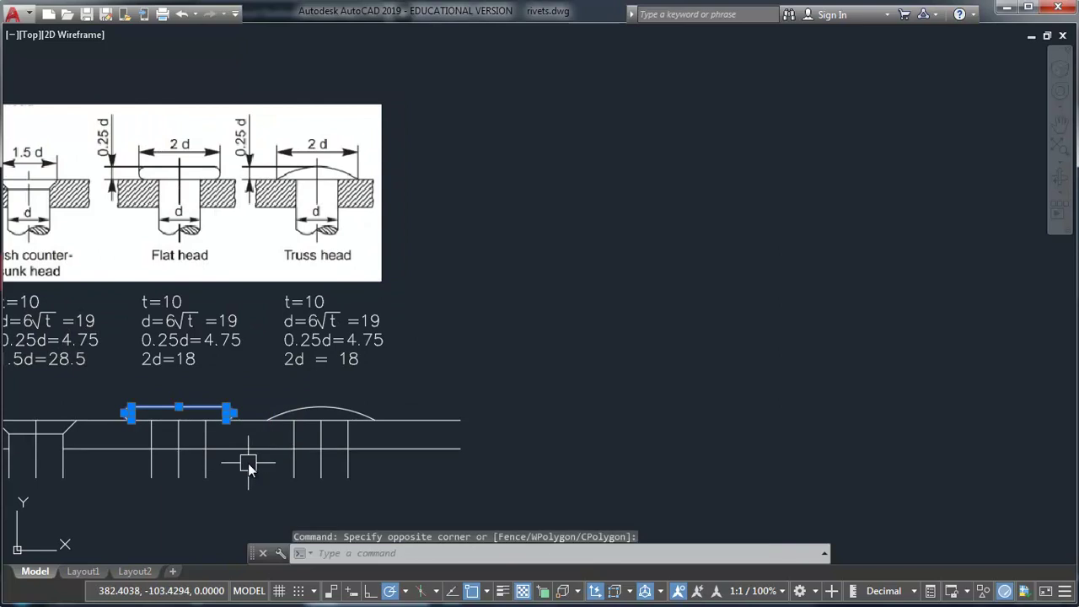
pyautogui.write('e')
pyautogui.press('Return')
# Erase both shank sides of the flat head rivet, keeping its centreline.
pyautogui.click(200, 477)
pyautogui.press('Delete')
pyautogui.click(149, 476)
pyautogui.press('Delete')
pyautogui.moveTo(207, 469); pyautogui.dragTo(208, 475, button='middle')
# Offset the flat head rivet's centreline by 9.5 to both sides for the shank.
pyautogui.write('o')
pyautogui.press('Return')
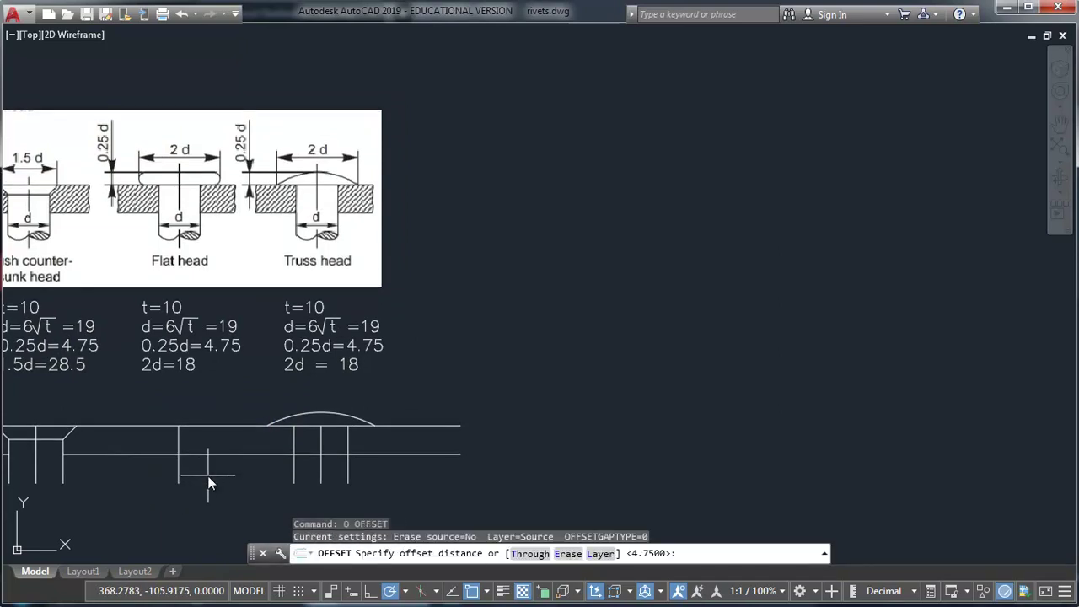
pyautogui.write('9.5')
pyautogui.press('Return')
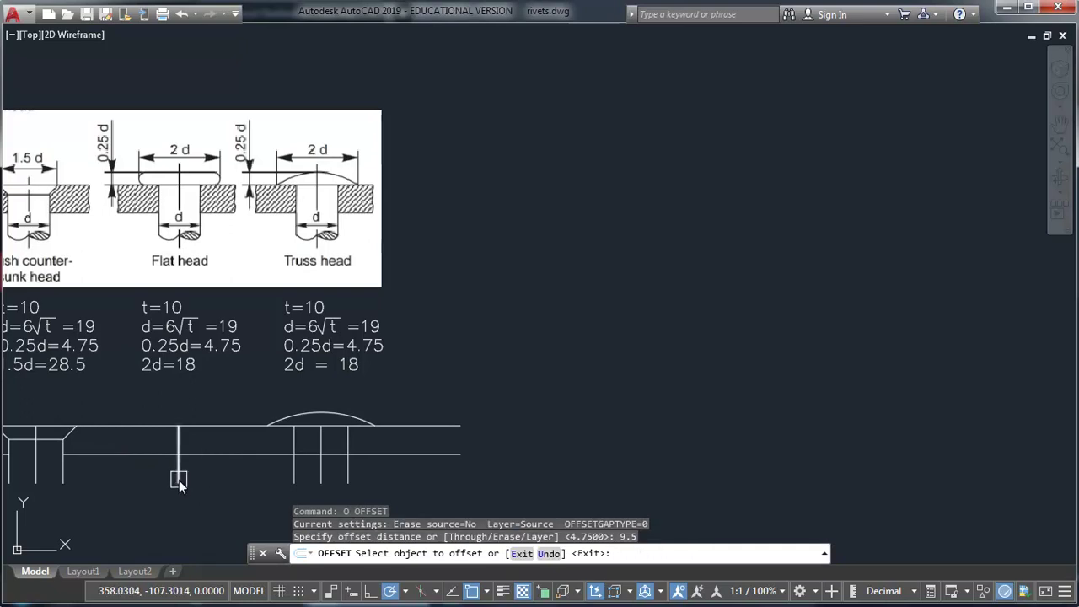
pyautogui.click(178, 480)
pyautogui.click(196, 486)
pyautogui.click(178, 477)
pyautogui.click(159, 473)
pyautogui.press('Return')
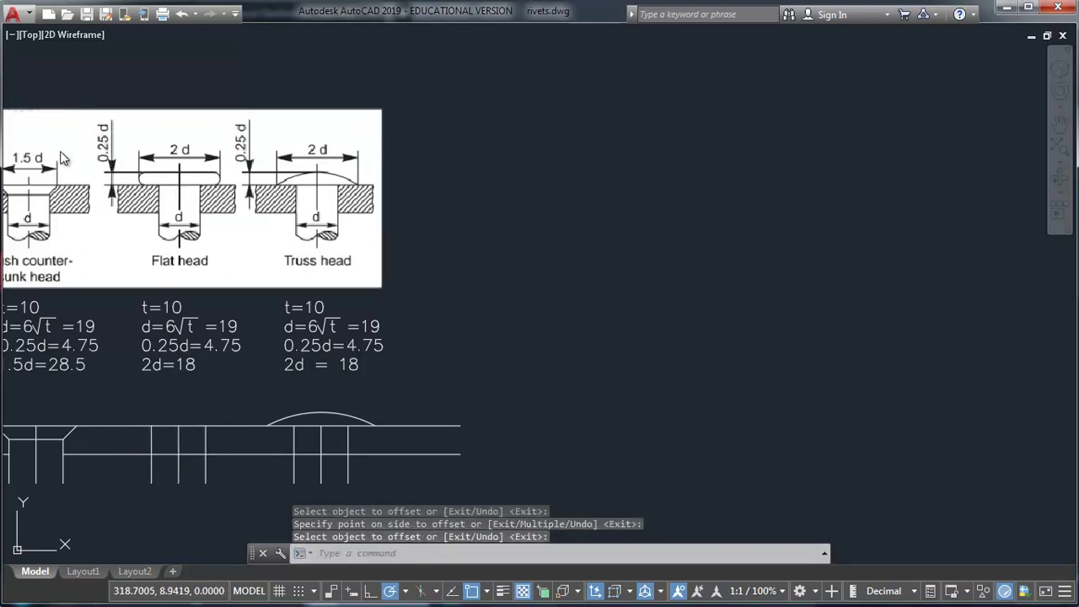
# Offset the plate's top line upward by 4.75 for the flat head's height.
pyautogui.write('o')
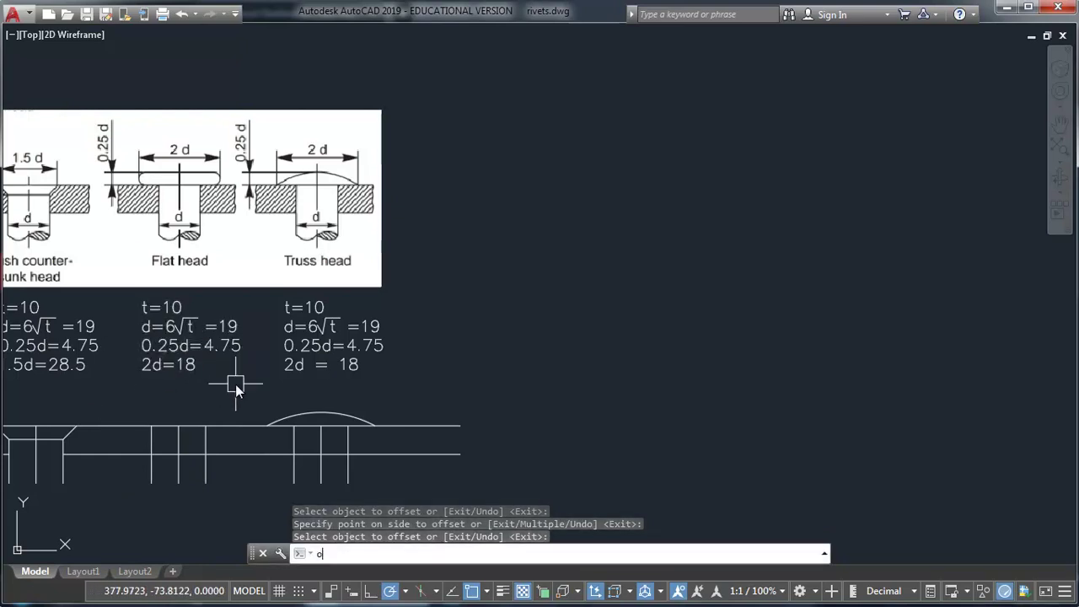
pyautogui.press('Return')
pyautogui.write('4.75')
pyautogui.press('Return')
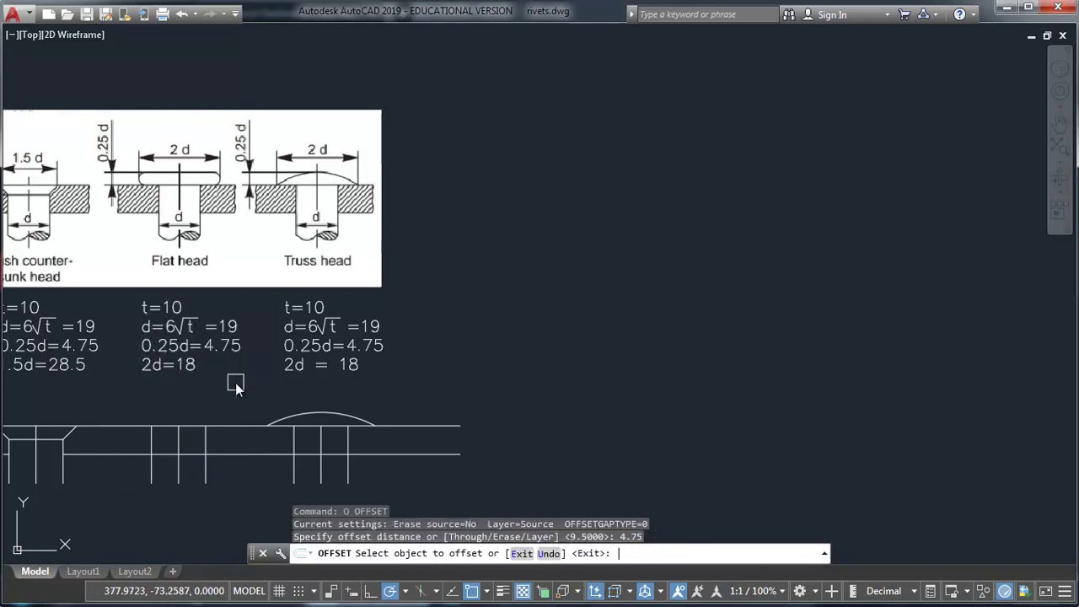
pyautogui.click(223, 426)
pyautogui.click(230, 393)
pyautogui.press('Return')
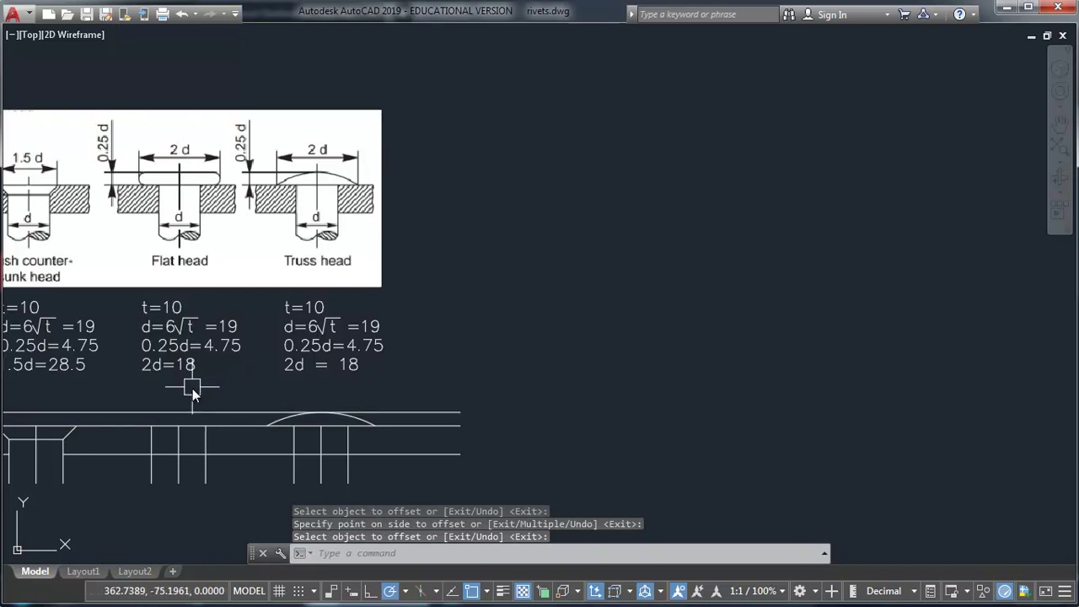
# Offset the flat head rivet's centreline by 19 to both sides for the head's width.
pyautogui.moveTo(243, 385); pyautogui.dragTo(255, 395, button='middle')
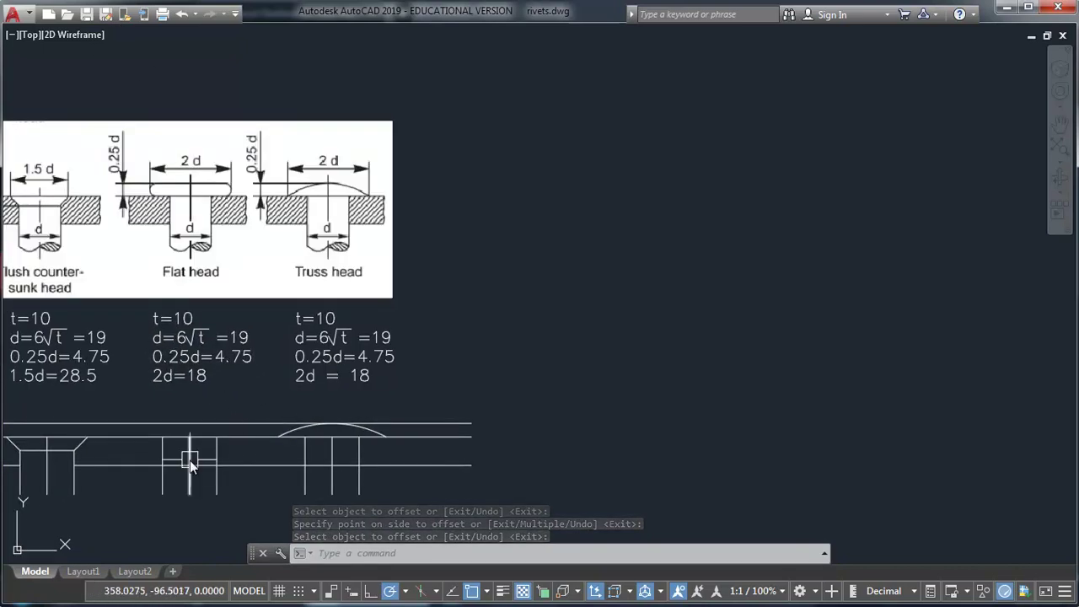
pyautogui.write('o')
pyautogui.press('Return')
pyautogui.write('19')
pyautogui.press('Return')
pyautogui.click(189, 462)
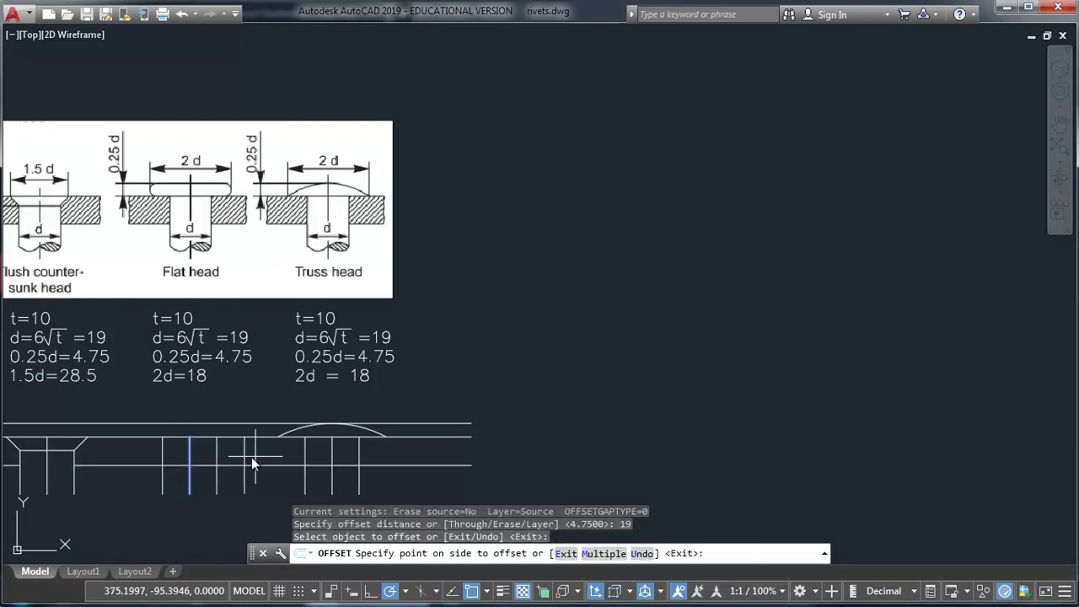
pyautogui.click(261, 458)
pyautogui.click(163, 459)
pyautogui.click(152, 446)
pyautogui.press('Return')
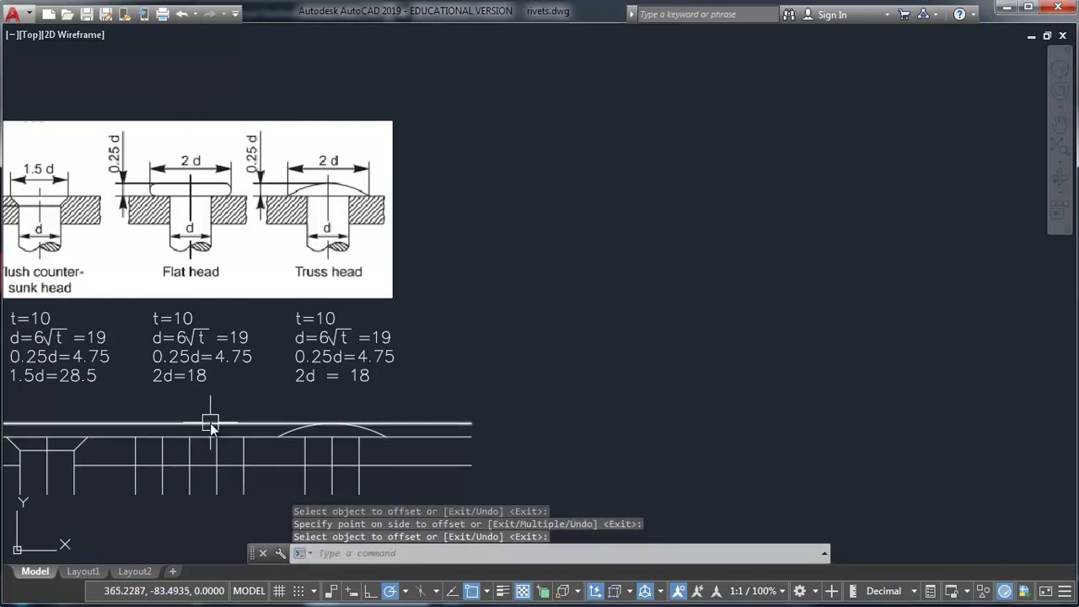
# Extend both head-width lines up to the flat head's height line.
pyautogui.write('ex')
pyautogui.press('Return')
pyautogui.press('Return')
pyautogui.click(135, 455)
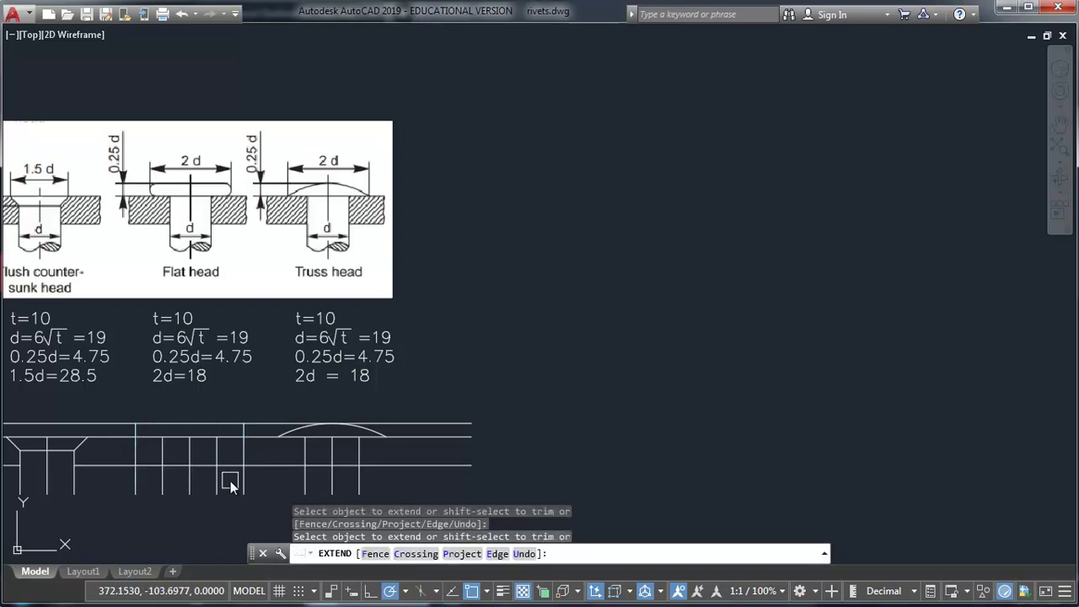
# Remove the parts of both head-width lines below the plate's top line and erase the leftover segment.
pyautogui.click(156, 459)
pyautogui.click(137, 488)
pyautogui.press('Return')
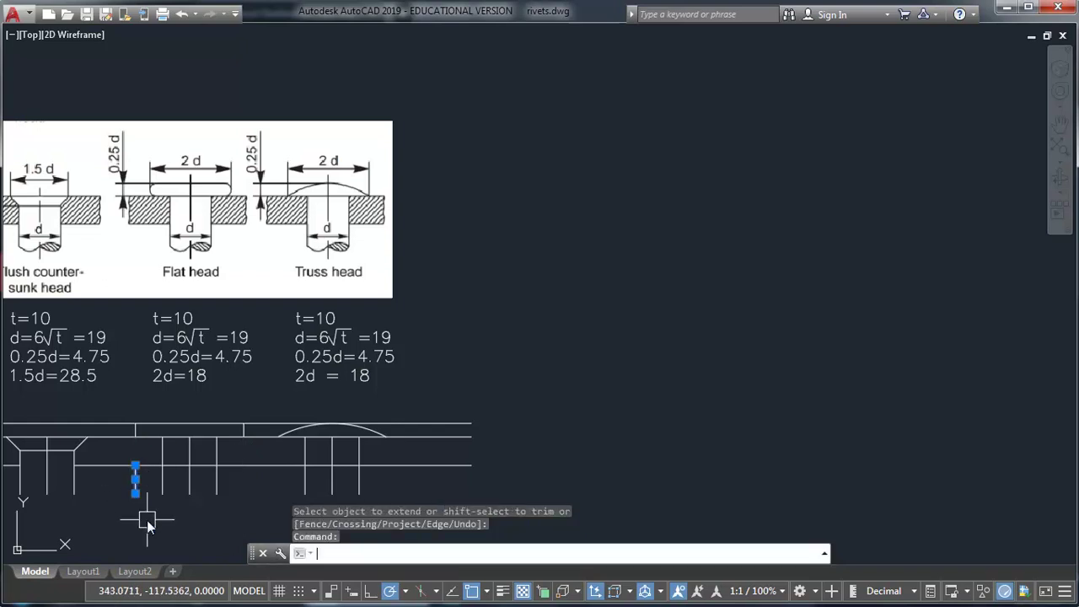
pyautogui.press('Return')
# Trim the flat head's height line back to the two head-width lines on both sides.
pyautogui.click(105, 398)
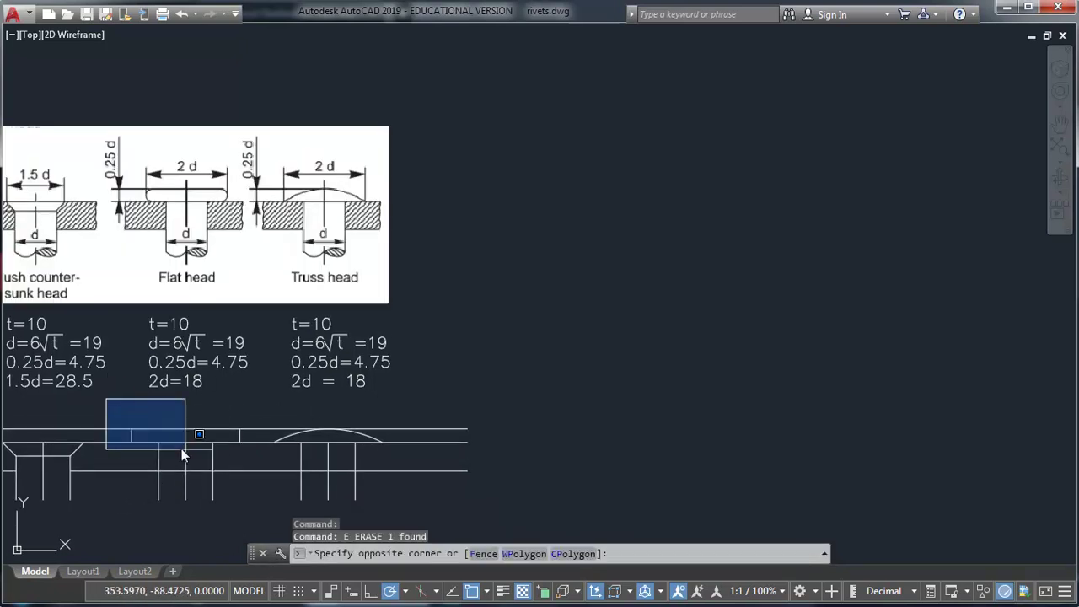
pyautogui.click(248, 455)
pyautogui.write('tr')
pyautogui.press('Return')
pyautogui.click(272, 429)
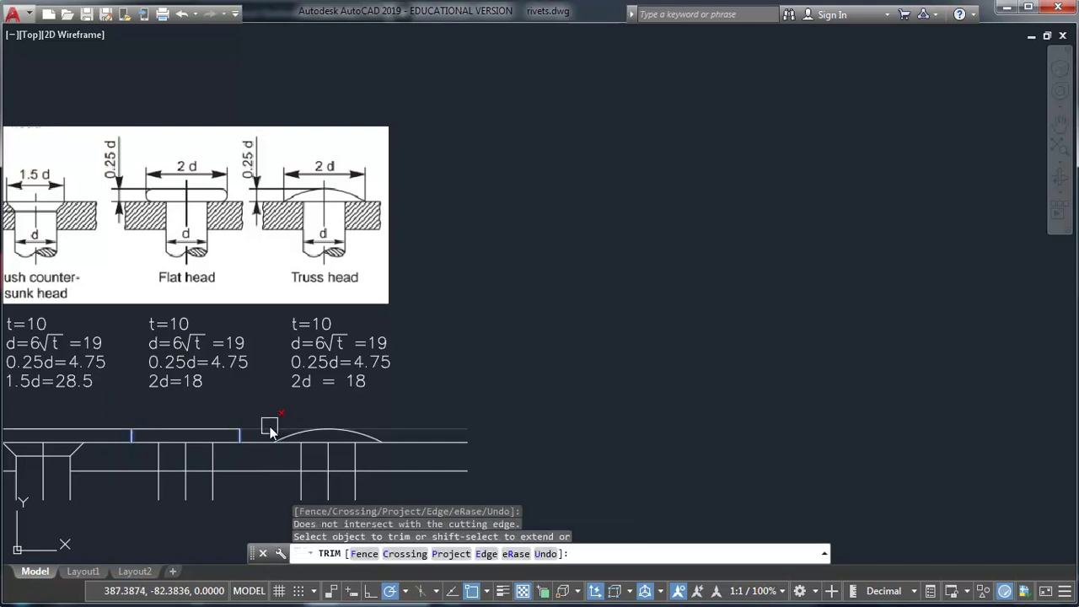
pyautogui.click(118, 430)
pyautogui.click(145, 426)
pyautogui.press('Return')
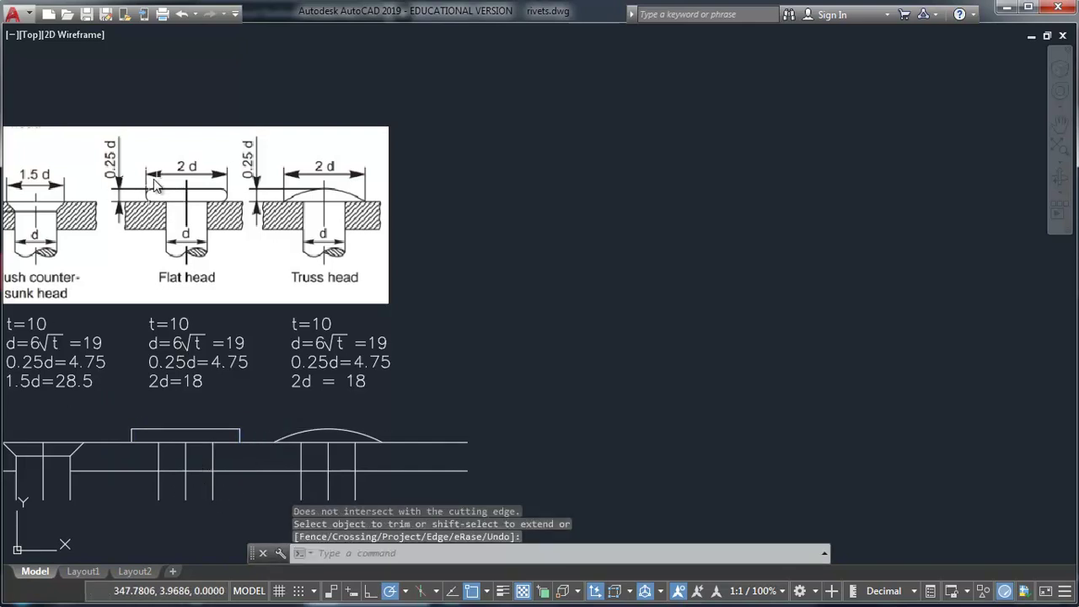
# Draw a circle centred on the midpoint of the flat head's left edge, with its radius reaching the upper corner.
pyautogui.scroll(4, 126, 447)
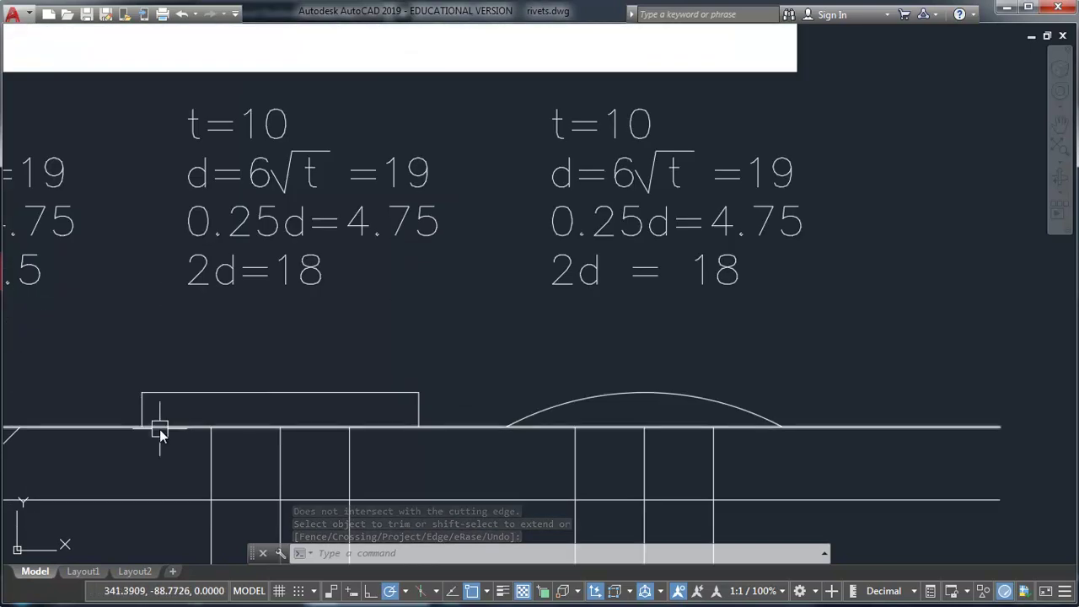
pyautogui.moveTo(129, 432)
pyautogui.mouseDown(button='middle')
pyautogui.moveTo(185, 359)
pyautogui.moveTo(182, 336)
pyautogui.mouseUp(button='middle')
pyautogui.write('c')
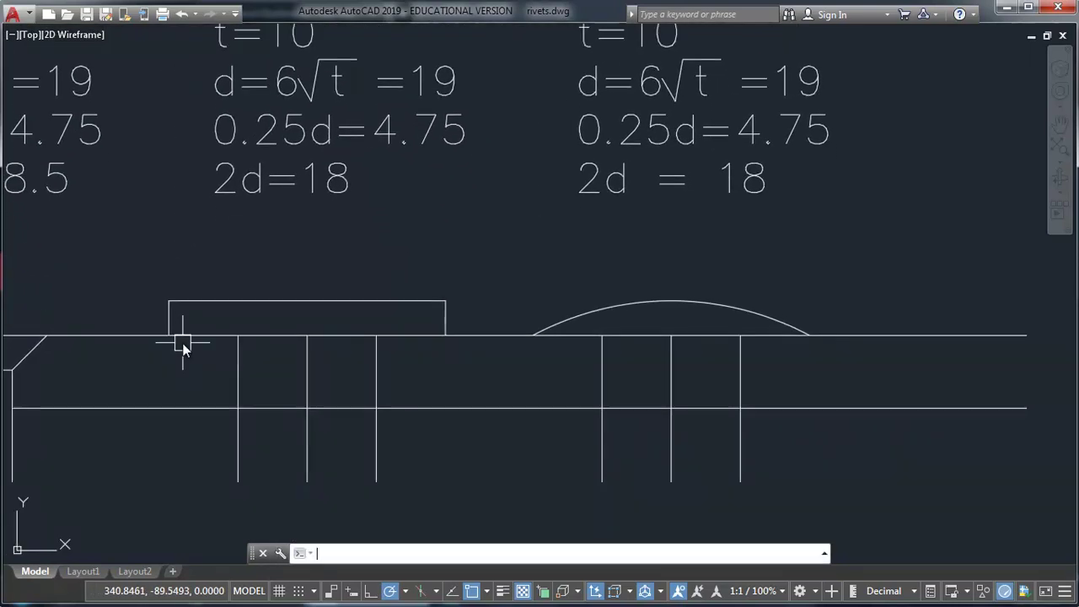
pyautogui.press('Return')
pyautogui.click(170, 321)
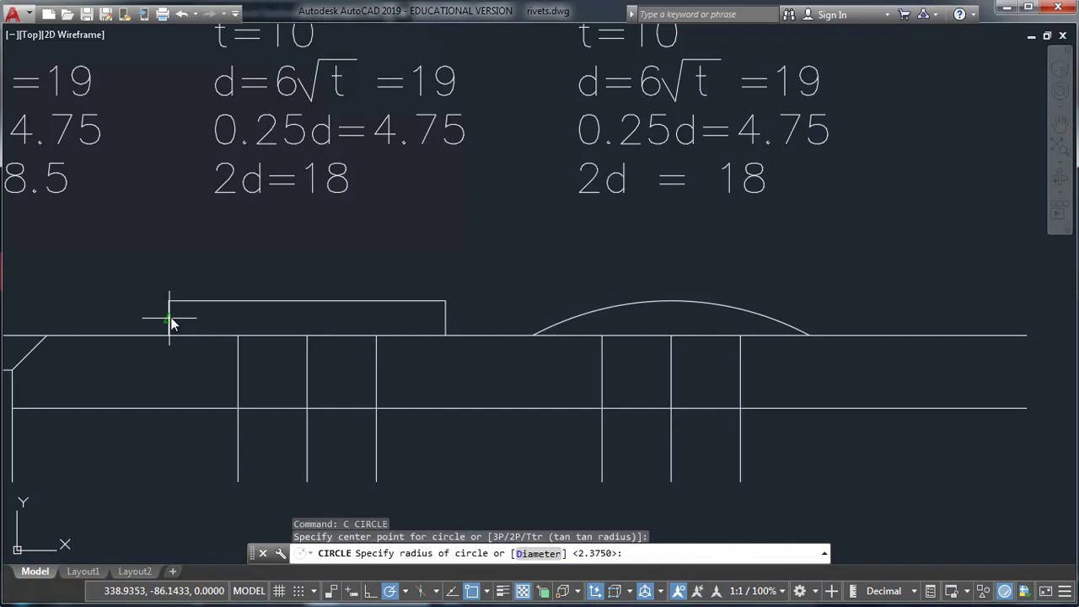
pyautogui.click(169, 301)
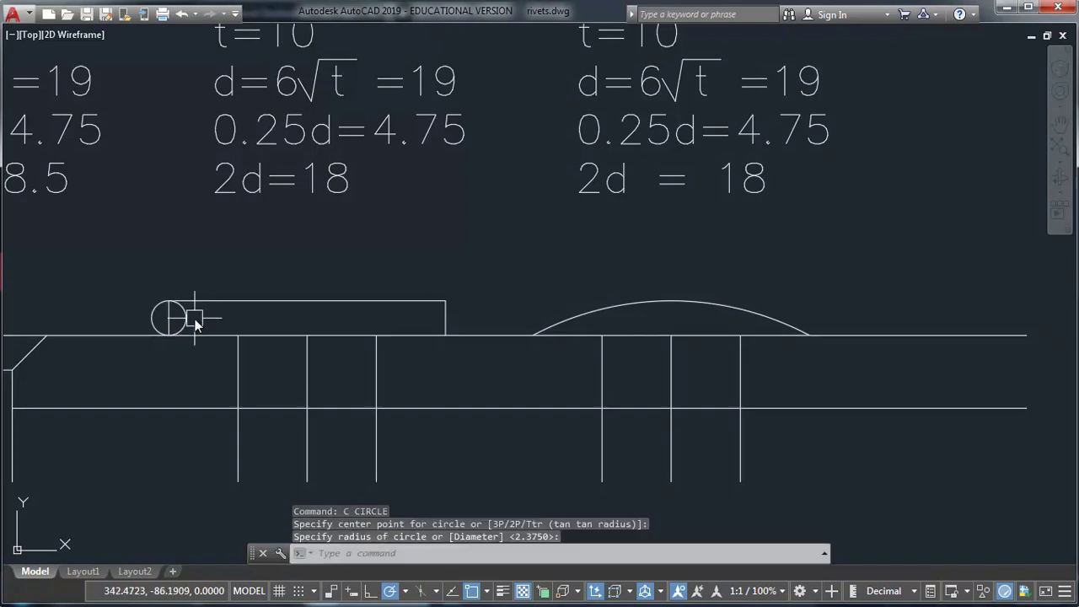
# Move the circle inward by its left quadrant onto the midpoint of the flat head's left edge.
pyautogui.click(187, 320)
pyautogui.write('m')
pyautogui.press('Return')
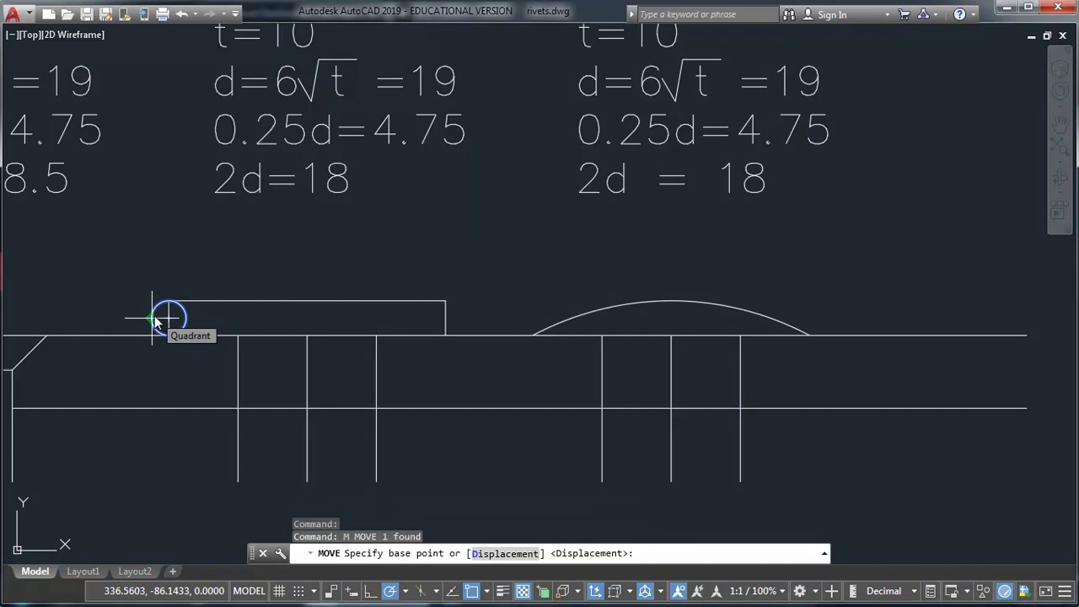
pyautogui.click(157, 321)
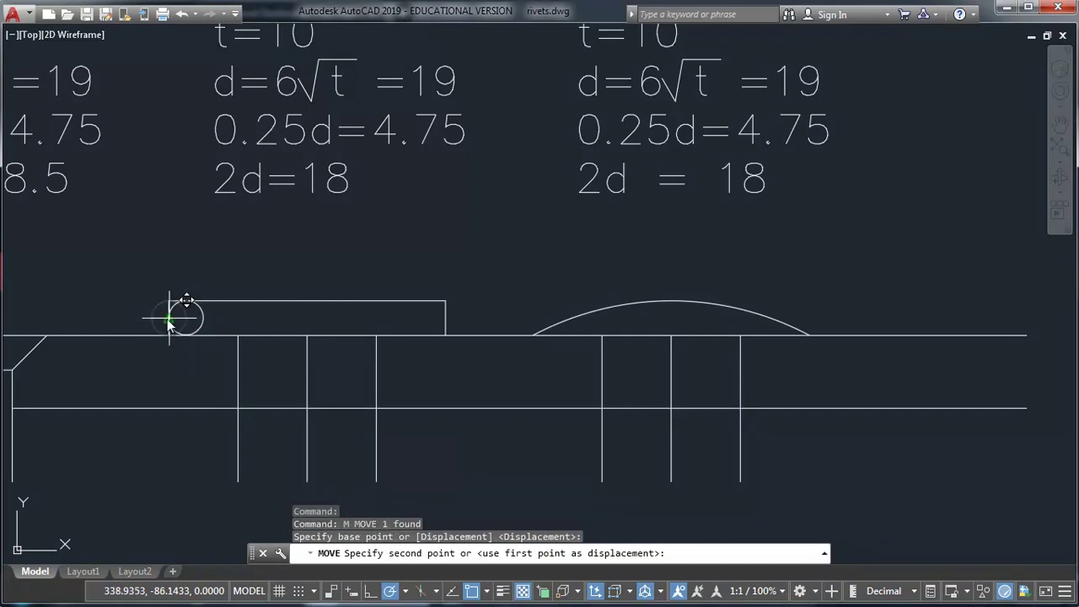
pyautogui.click(168, 318)
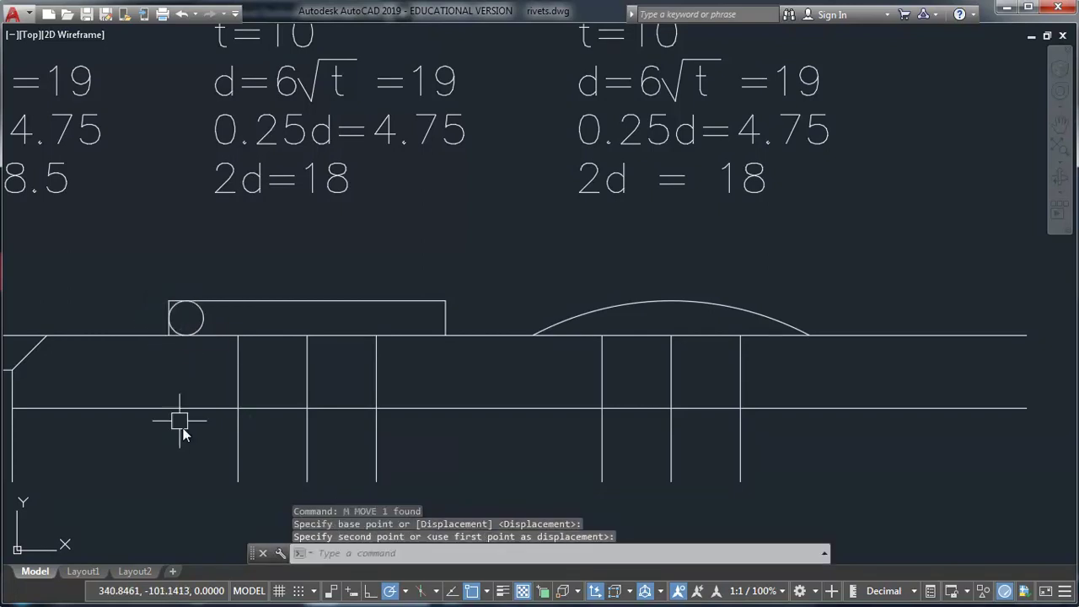
pyautogui.click(204, 322)
pyautogui.write('m')
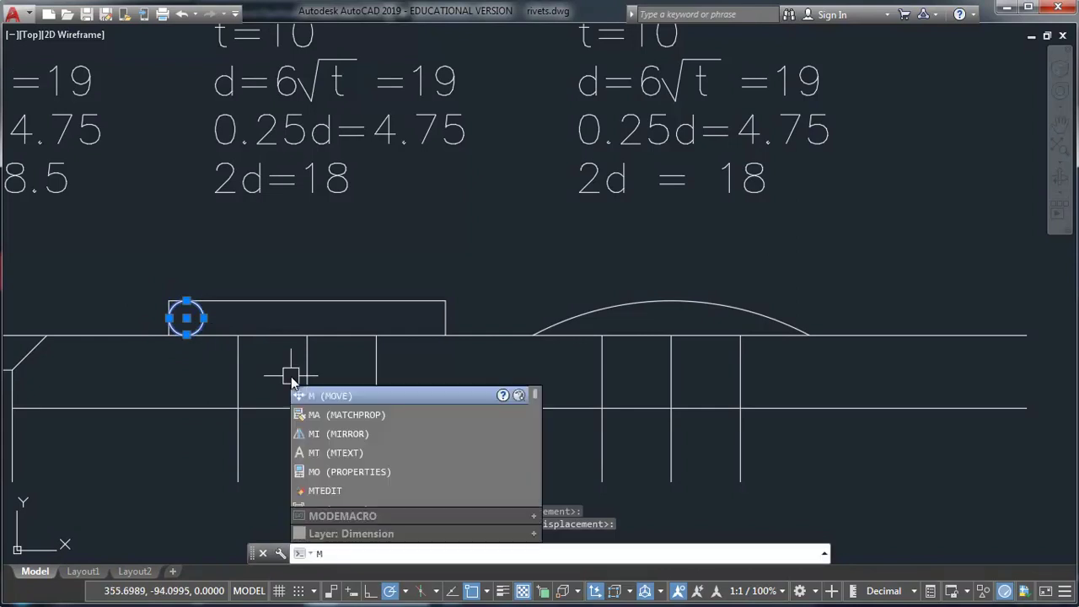
pyautogui.press('Escape')
pyautogui.press('Escape')
# Trim away the right half of the circle, leaving a semicircular arc at the flat head's left end.
pyautogui.write('TR')
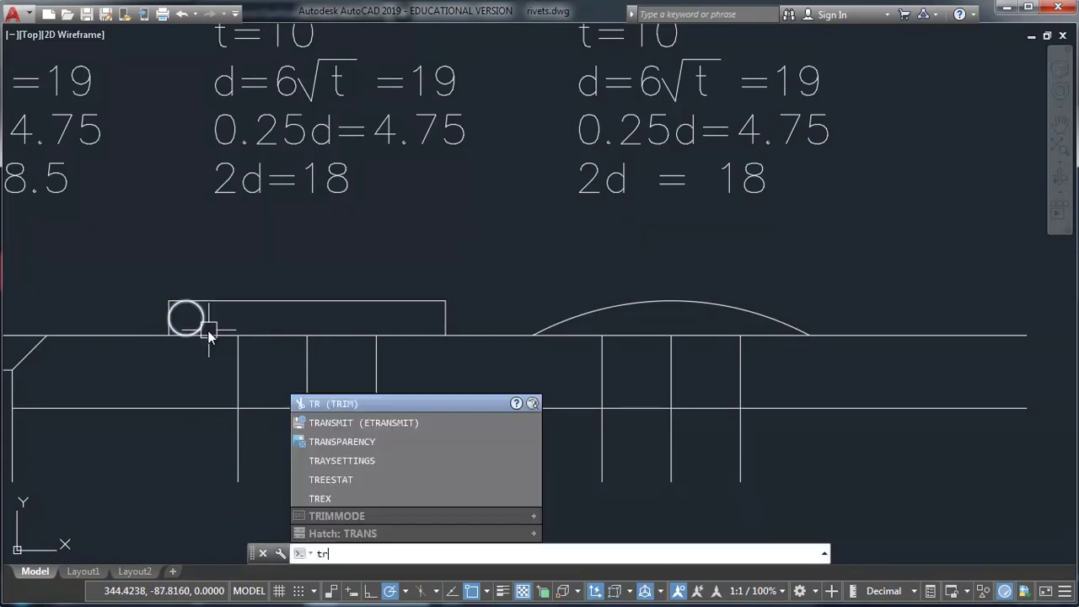
pyautogui.press('Return')
pyautogui.press('Return')
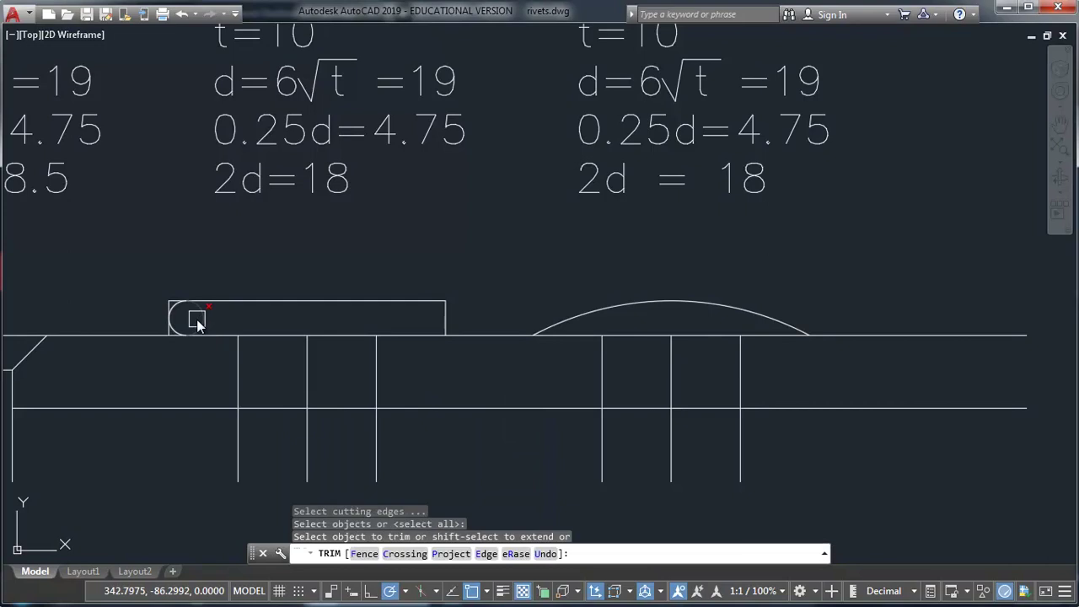
pyautogui.click(197, 320)
pyautogui.press('Return')
# Trim the height line's corner beyond the left end arc and erase the flat head's straight left edge.
pyautogui.press('Return')
pyautogui.press('Return')
pyautogui.scroll(3, 169, 293)
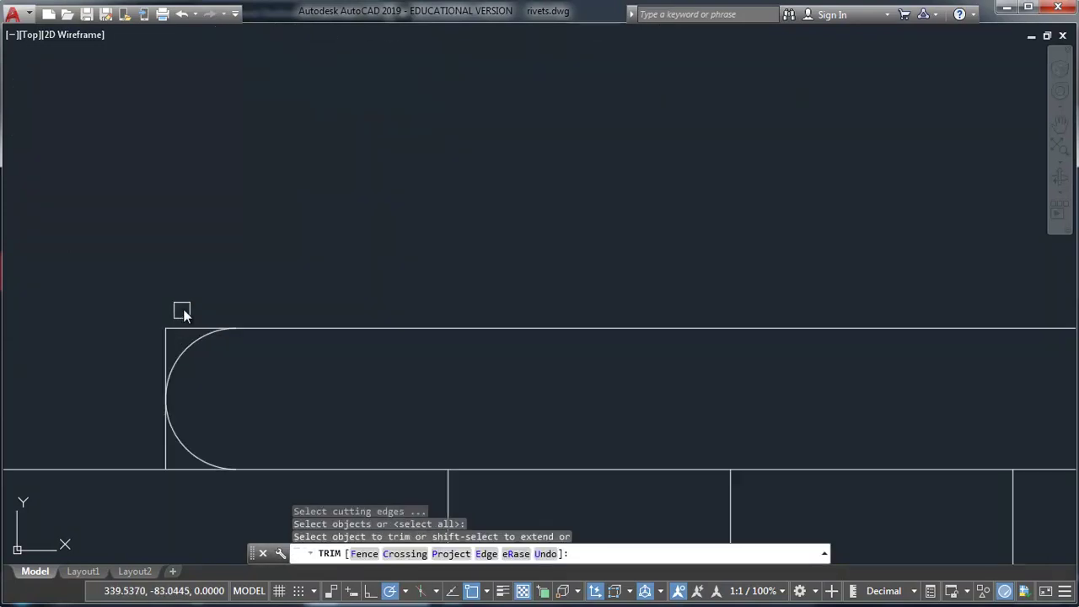
pyautogui.click(180, 325)
pyautogui.press('Return')
pyautogui.click(165, 332)
pyautogui.write('e')
pyautogui.press('Return')
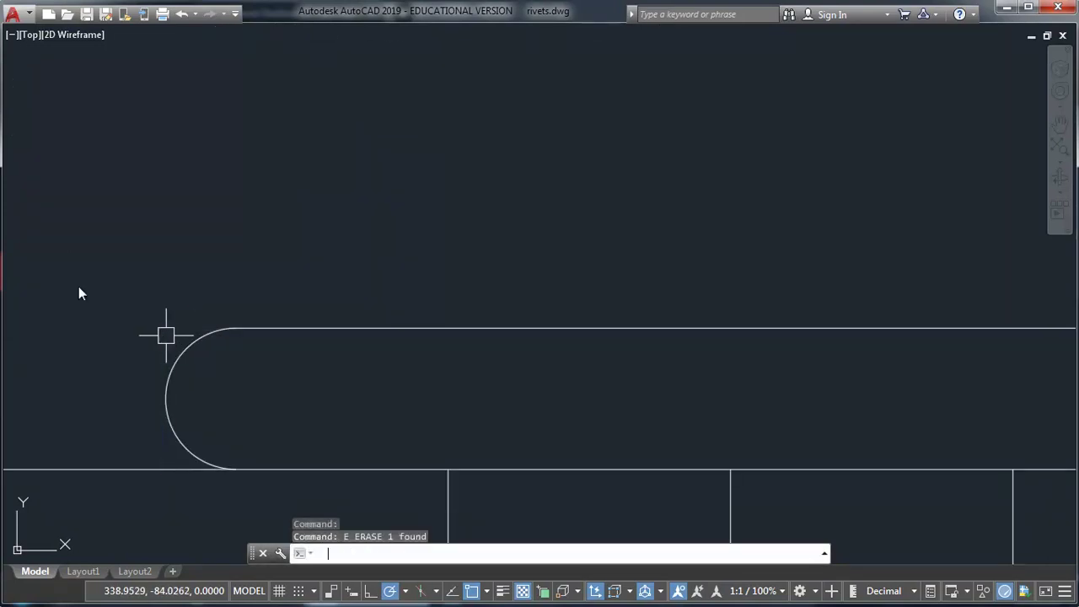
# Mirror the left end arc about the flat head rivet's centreline, keeping the original.
pyautogui.scroll(-4, 57, 278)
pyautogui.click(102, 314)
pyautogui.write('m')
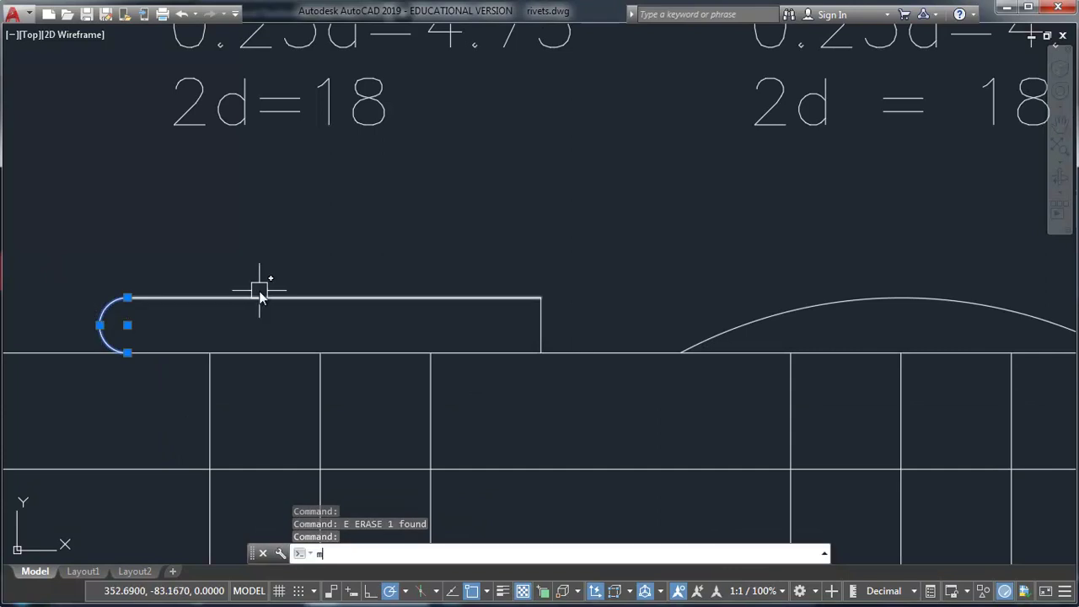
pyautogui.write('i')
pyautogui.press('Return')
pyautogui.click(319, 378)
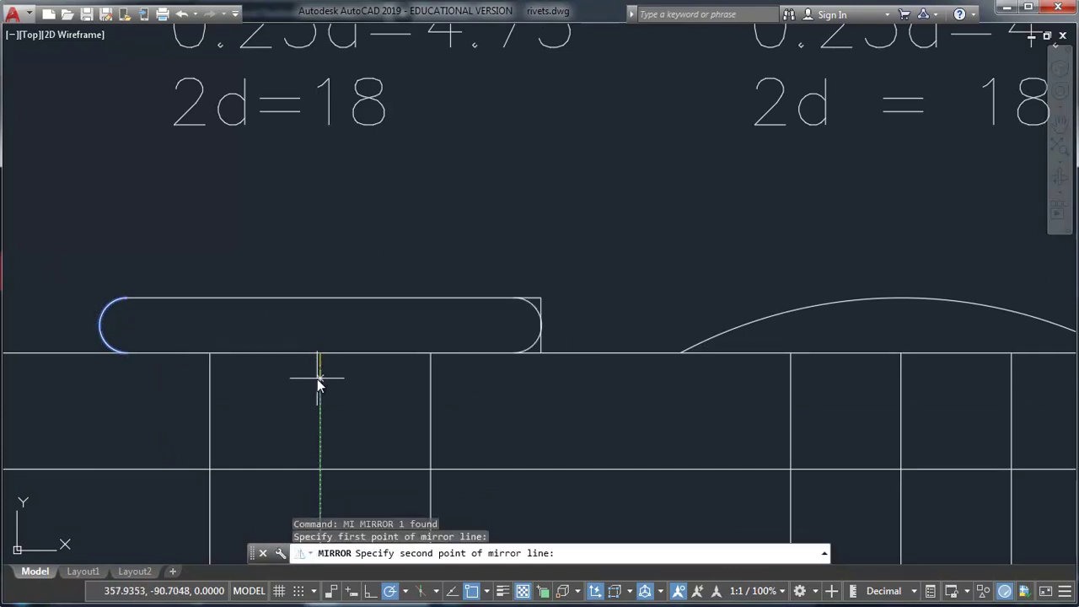
pyautogui.click(314, 259)
pyautogui.press('Return')
# Trim the corner beyond the mirrored arc and erase the flat head's straight right edge.
pyautogui.scroll(2, 547, 327)
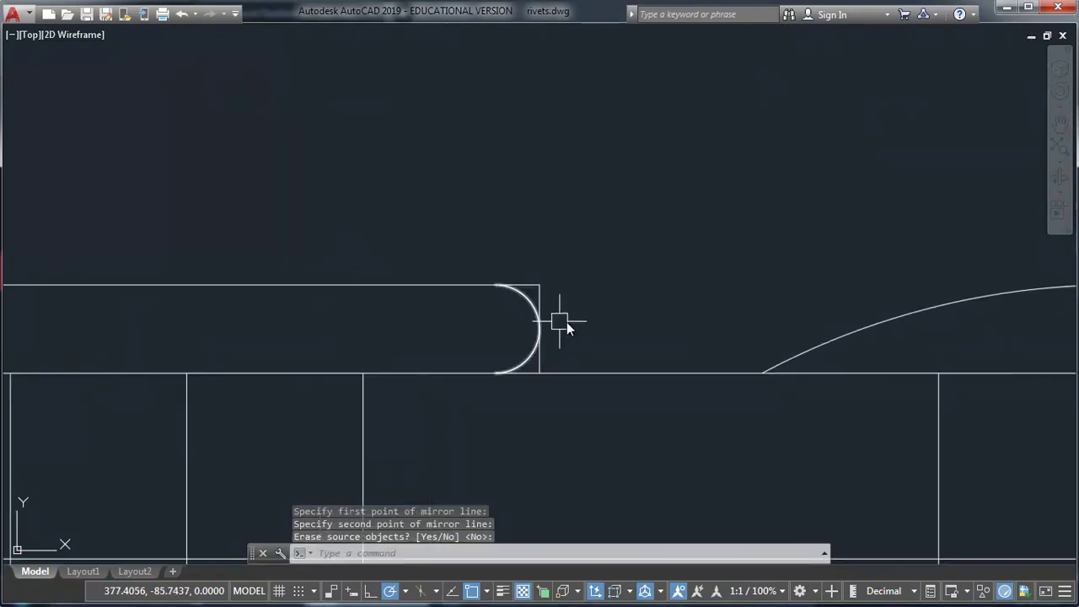
pyautogui.moveTo(541, 331); pyautogui.dragTo(513, 335, button='middle')
pyautogui.write('tr')
pyautogui.press('Return')
pyautogui.press('Return')
pyautogui.press('Escape')
pyautogui.click(512, 299)
pyautogui.write('e')
pyautogui.press('Return')
pyautogui.scroll(-4, 534, 319)
# Stretch the upper end of the flat head rivet's centreline upward to project above the head.
pyautogui.moveTo(534, 317); pyautogui.dragTo(526, 241, button='middle')
pyautogui.moveTo(513, 364); pyautogui.dragTo(565, 419, button='middle')
pyautogui.click(437, 362)
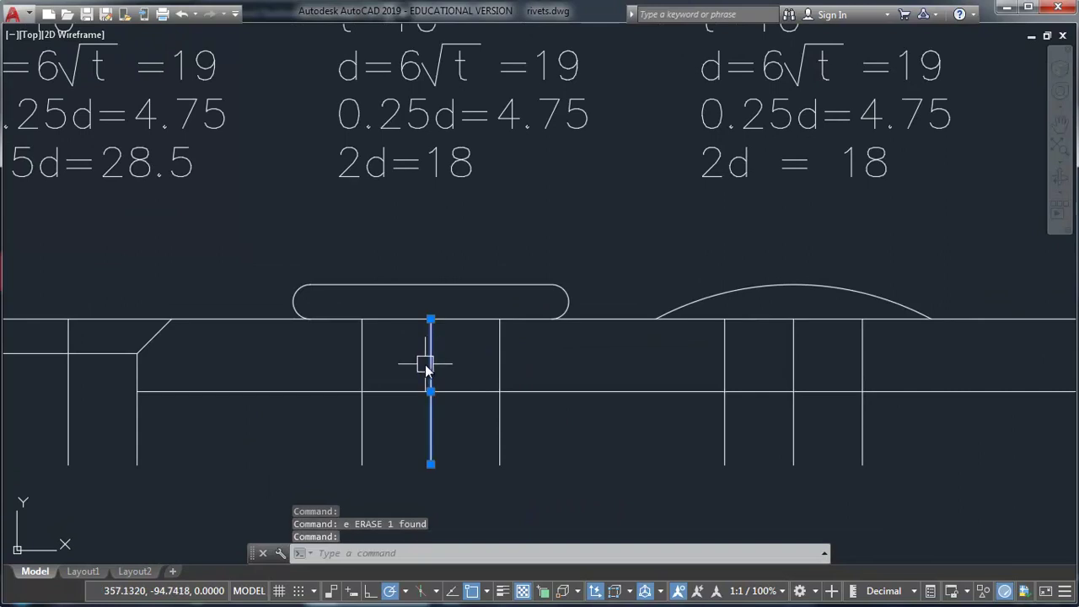
pyautogui.click(431, 320)
pyautogui.click(431, 245)
pyautogui.press('Escape')
pyautogui.press('Escape')
pyautogui.press('Escape')
# Trim the plate's lower line between the flat head rivet's two shank lines.
pyautogui.write('tr')
pyautogui.press('Return')
pyautogui.press('Return')
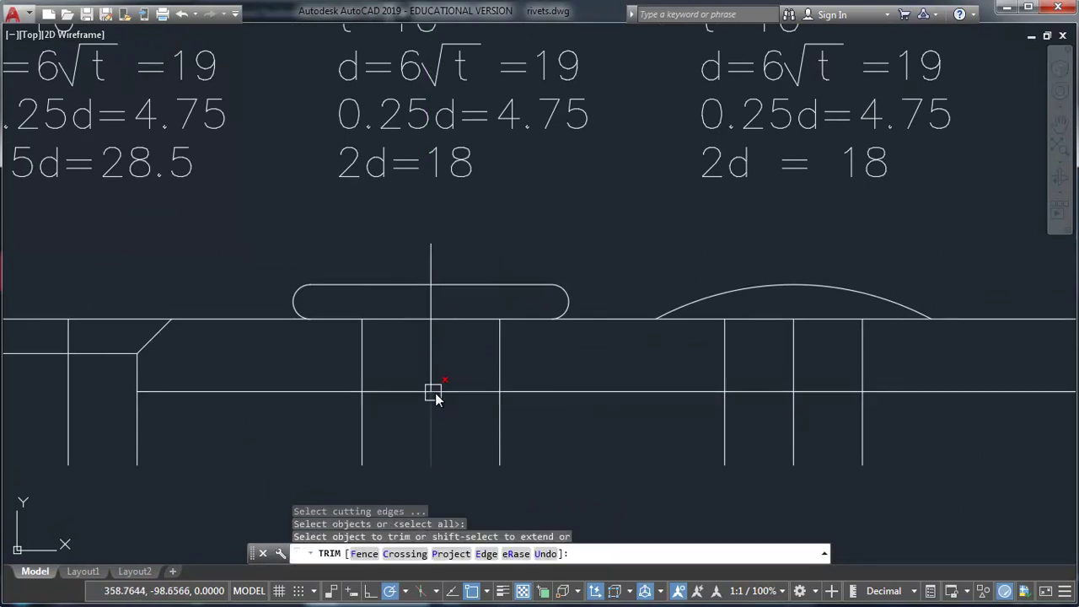
pyautogui.click(422, 392)
pyautogui.click(465, 392)
pyautogui.press('Return')
# Erase the existing truss head arc above the last rivet.
pyautogui.moveTo(553, 425); pyautogui.dragTo(519, 436, button='middle')
pyautogui.scroll(-1, 632, 425)
pyautogui.moveTo(674, 455); pyautogui.dragTo(571, 492, button='middle')
pyautogui.moveTo(391, 248); pyautogui.dragTo(404, 361, button='middle')
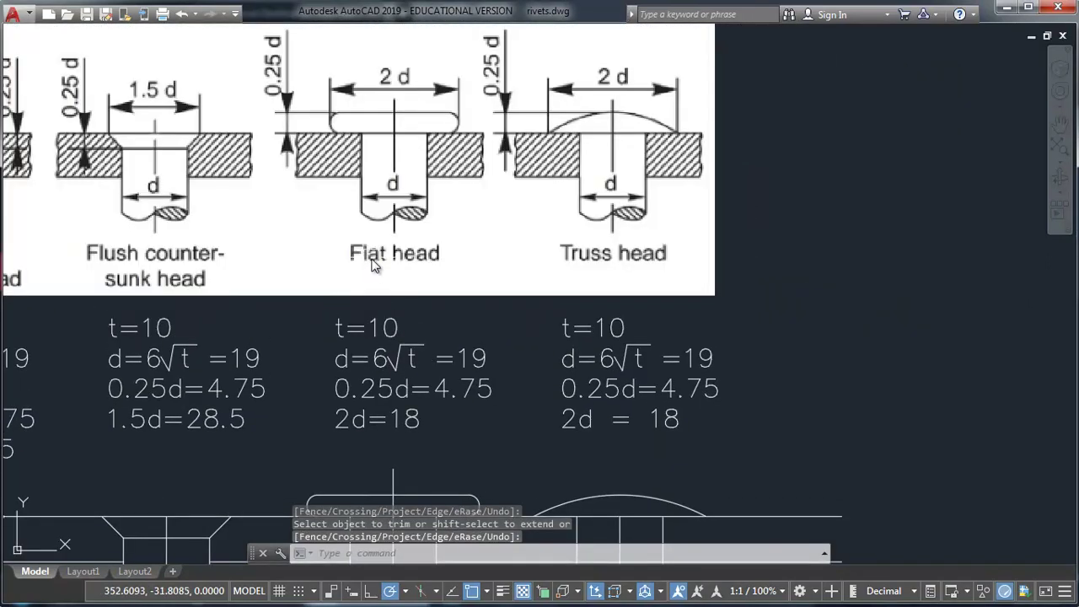
pyautogui.moveTo(633, 413); pyautogui.dragTo(412, 303, button='middle')
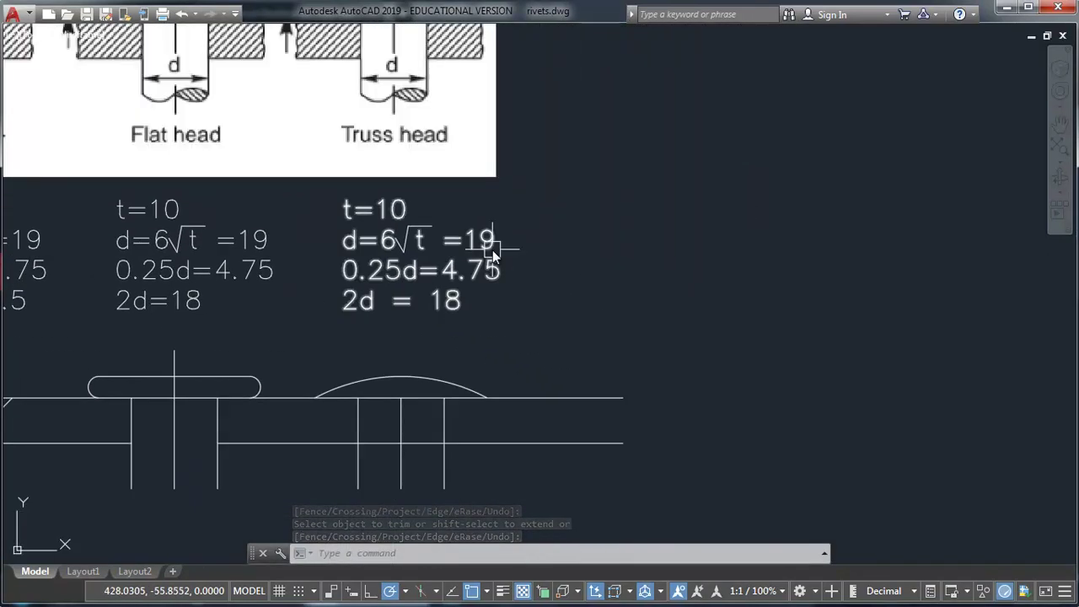
pyautogui.moveTo(474, 169); pyautogui.dragTo(533, 373, button='middle')
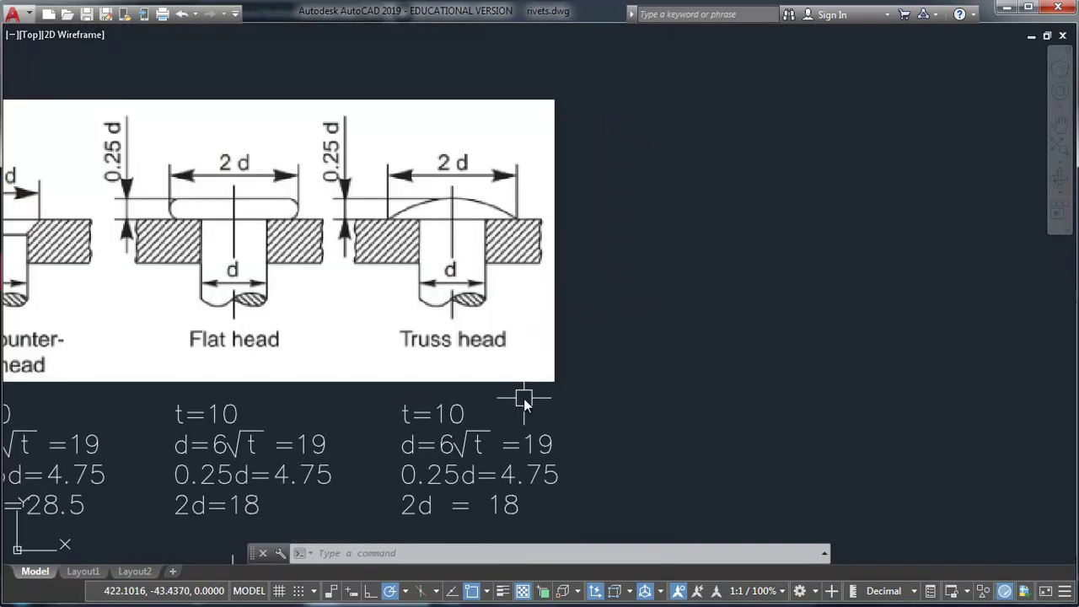
pyautogui.moveTo(600, 429); pyautogui.dragTo(607, 352, button='middle')
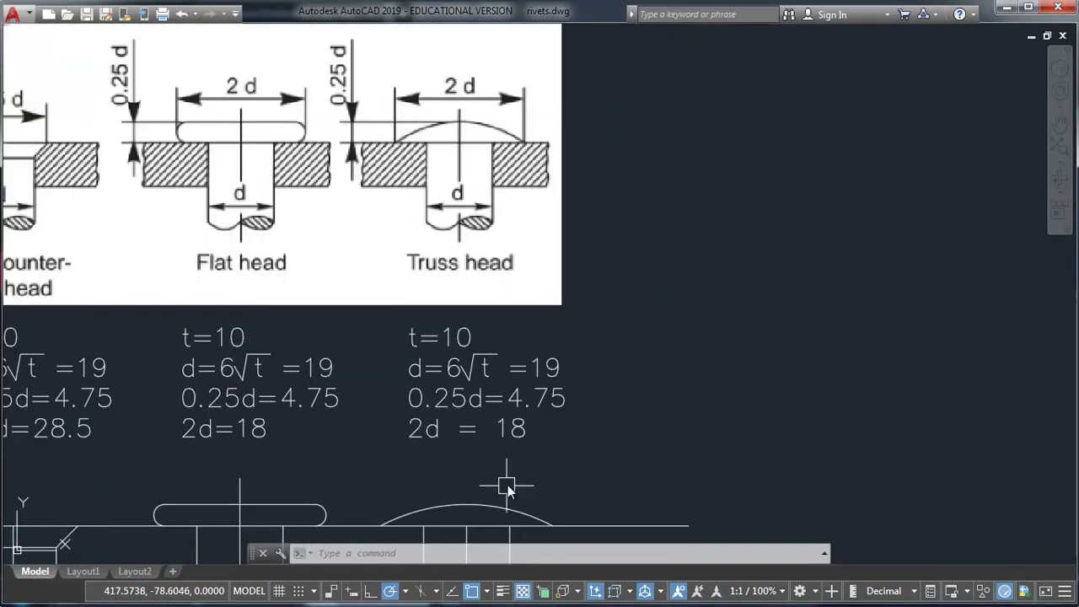
pyautogui.click(501, 499)
pyautogui.click(489, 501)
pyautogui.write('e')
pyautogui.press('Return')
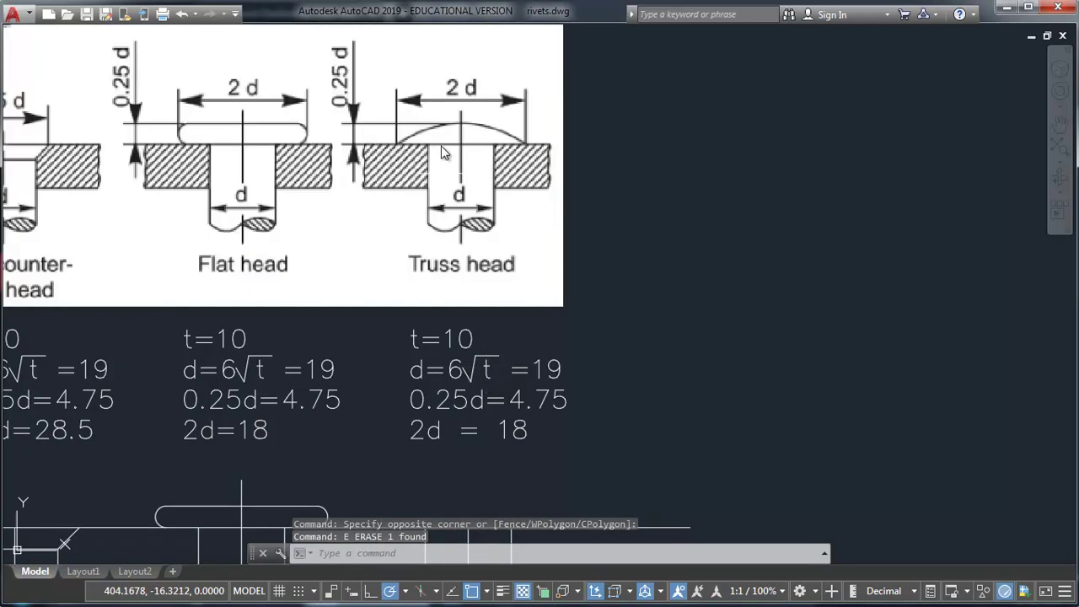
# Offset the plate's top line upward by 4.75 for the truss head's height.
pyautogui.moveTo(747, 432); pyautogui.dragTo(731, 345, button='middle')
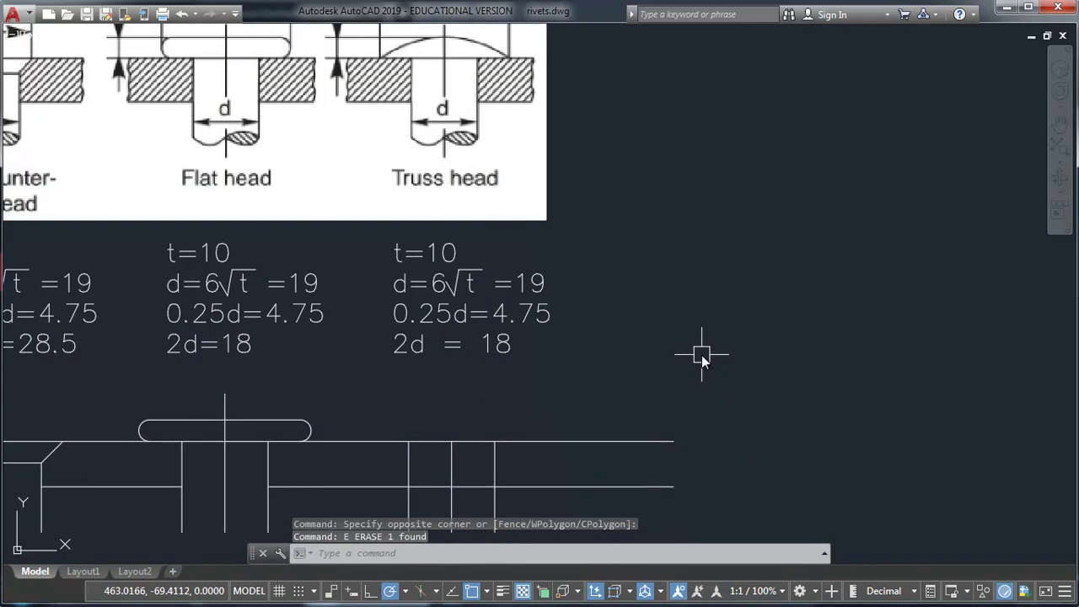
pyautogui.write('o')
pyautogui.press('Return')
pyautogui.write('4.75')
pyautogui.press('Return')
pyautogui.click(559, 446)
pyautogui.click(545, 375)
pyautogui.press('Return')
# Offset the truss head rivet's centreline by 19 to both sides for the head's width.
pyautogui.moveTo(546, 285); pyautogui.dragTo(543, 375, button='middle')
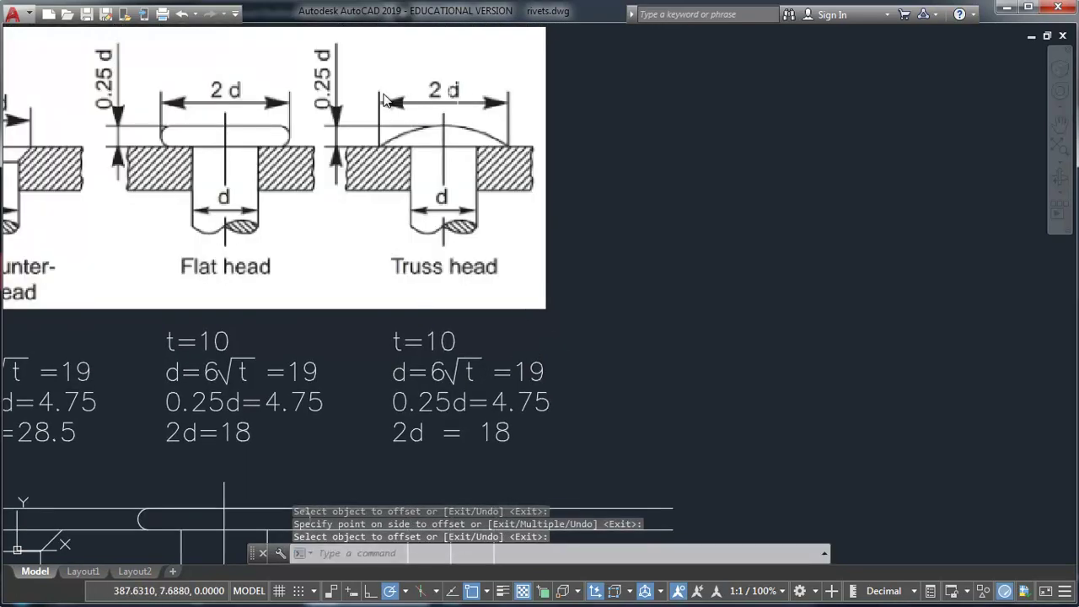
pyautogui.moveTo(659, 409); pyautogui.dragTo(635, 328, button='middle')
pyautogui.write('o')
pyautogui.press('Return')
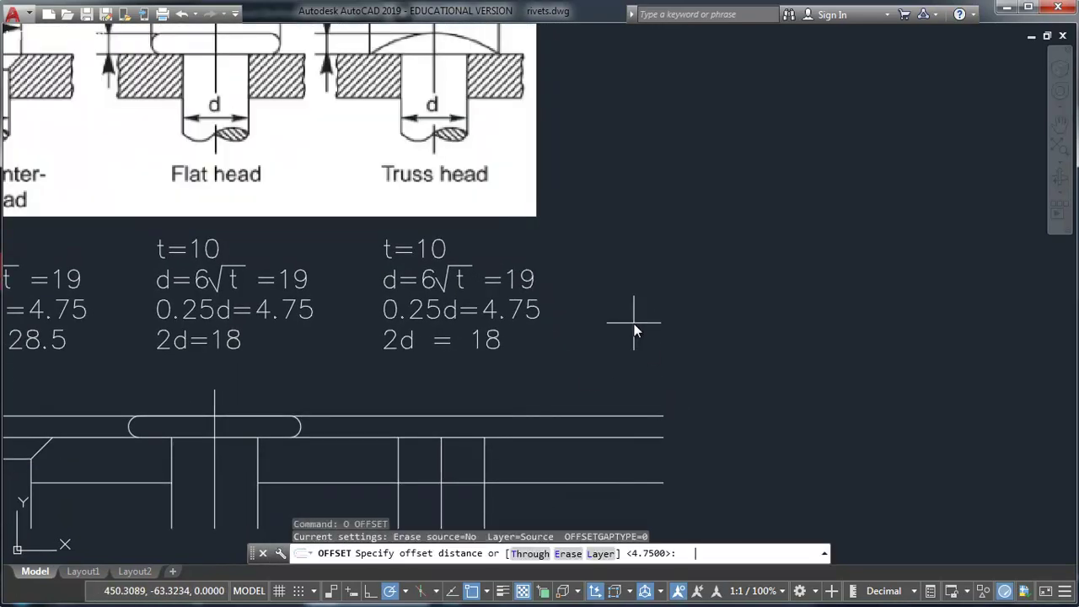
pyautogui.write('19')
pyautogui.press('Return')
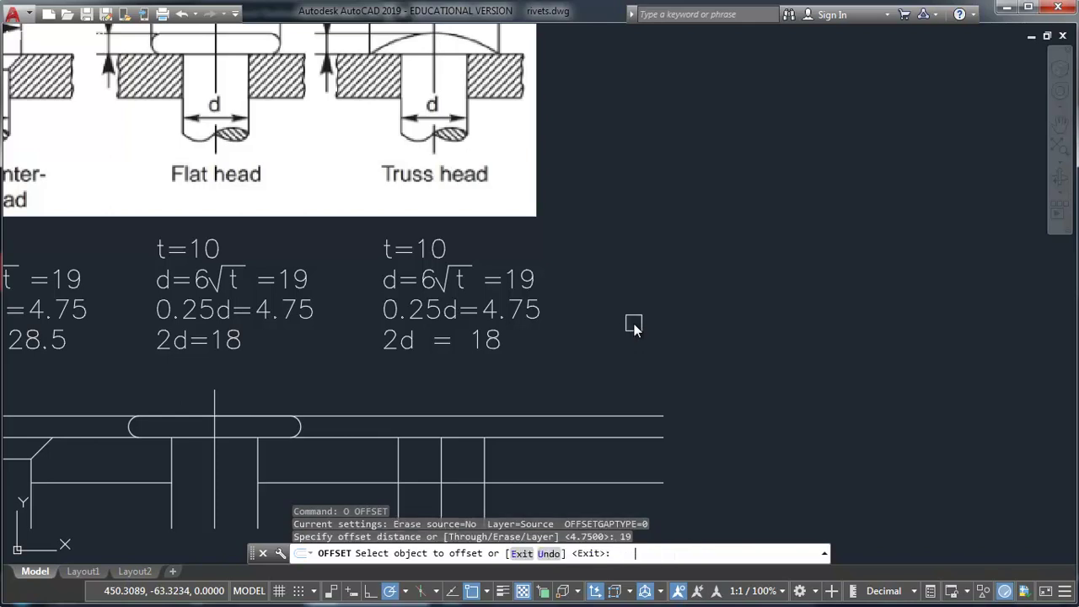
pyautogui.click(452, 467)
pyautogui.click(441, 468)
pyautogui.click(472, 469)
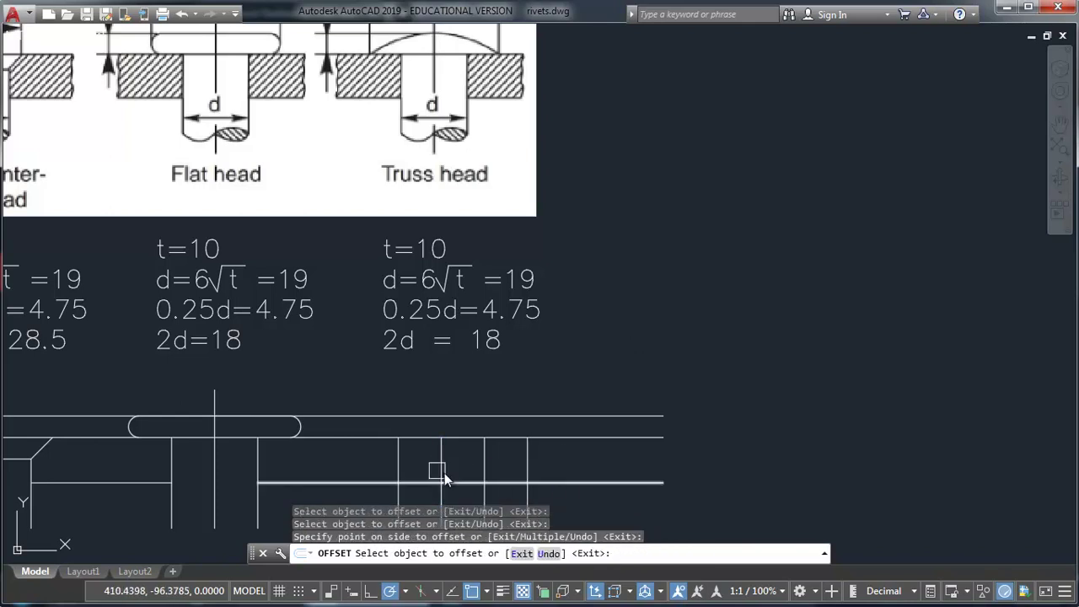
pyautogui.click(450, 449)
pyautogui.click(443, 463)
pyautogui.click(354, 464)
pyautogui.press('Return')
# Draw a three-point arc for the truss head between the upper ends of the width lines, peaking on the height line above the centreline.
pyautogui.write('a')
pyautogui.press('Return')
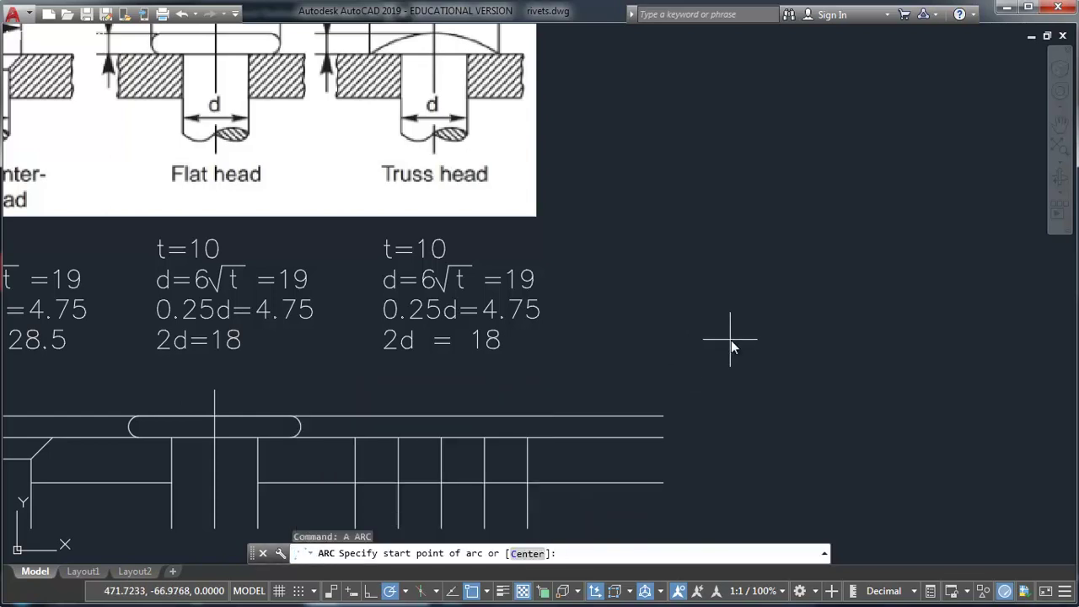
pyautogui.click(356, 438)
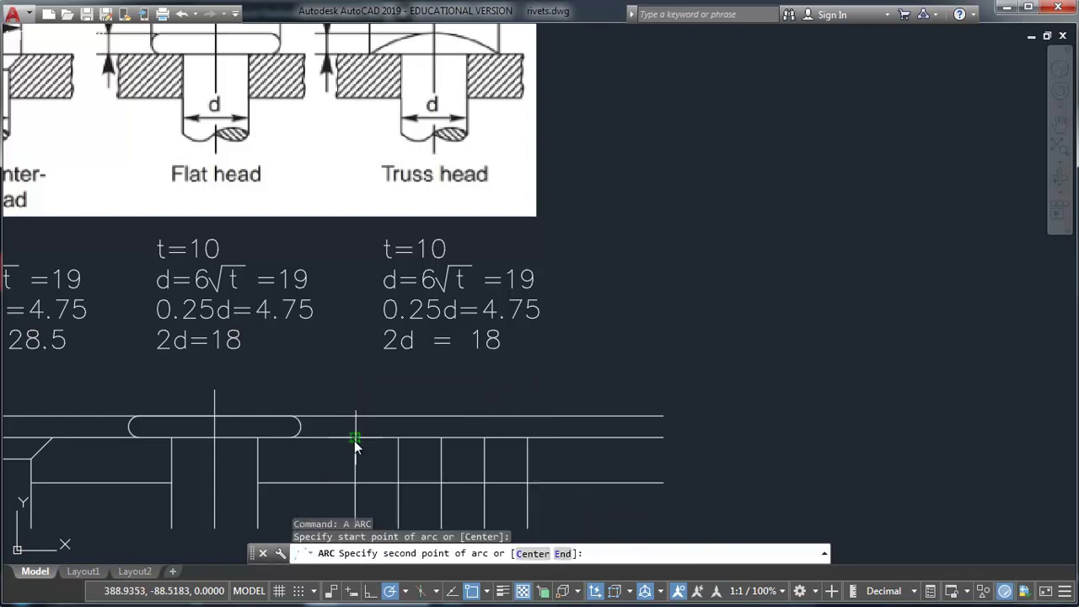
pyautogui.click(440, 421)
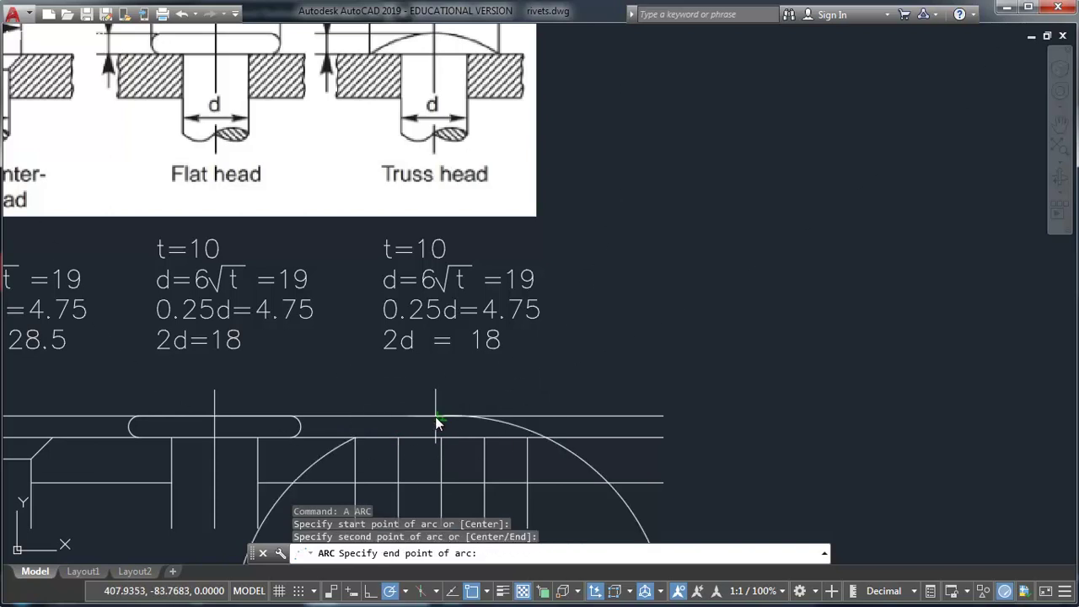
pyautogui.click(524, 444)
# Erase both head-width lines of the truss head.
pyautogui.click(528, 464)
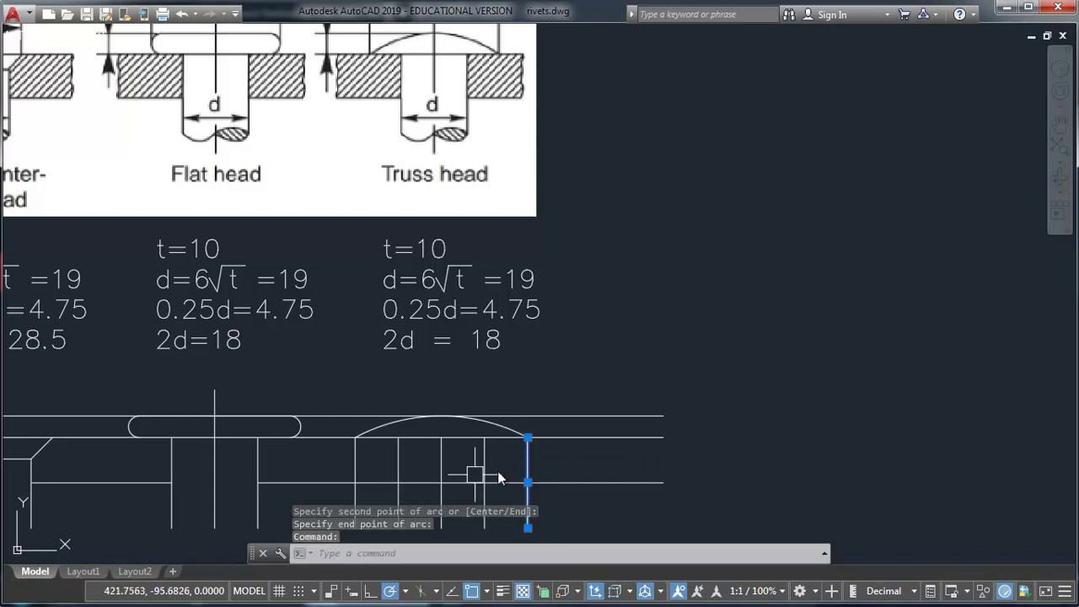
pyautogui.click(354, 473)
pyautogui.write('e')
pyautogui.press('Return')
pyautogui.moveTo(500, 445); pyautogui.dragTo(586, 496, button='middle')
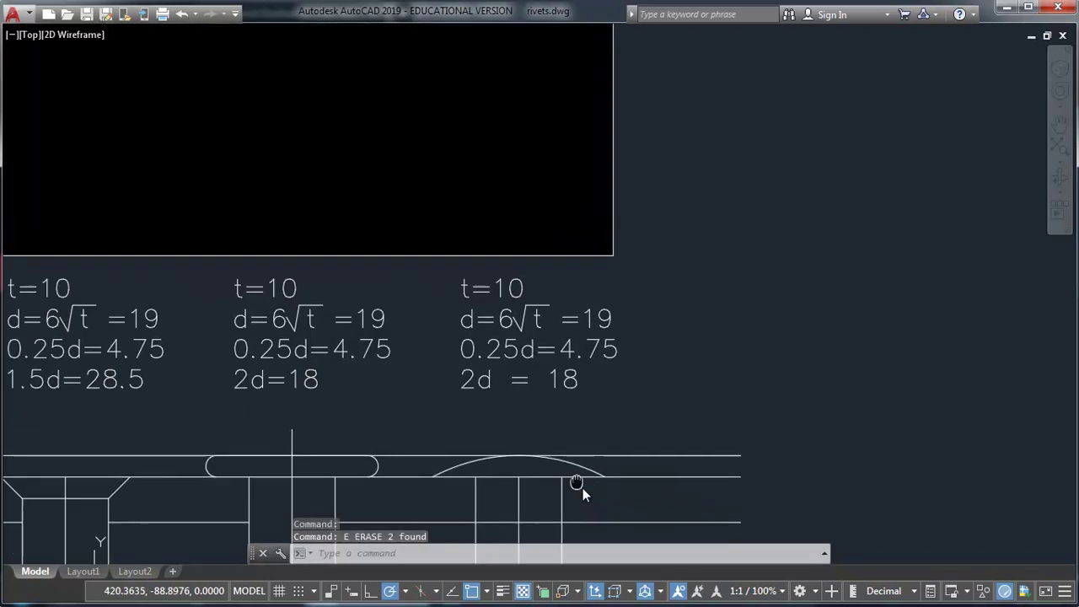
# Erase the height line above the plate that was used to construct the truss head.
pyautogui.click(632, 466)
pyautogui.write('e')
pyautogui.press('Return')
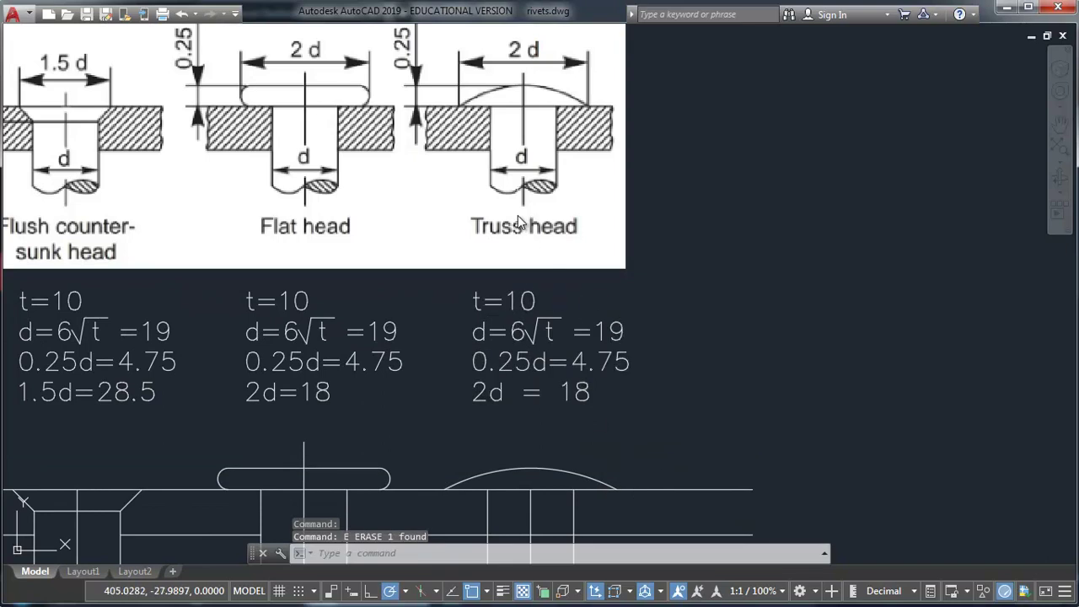
# Trim the plate's bottom line between the truss head rivet's shank edges.
pyautogui.scroll(-2, 546, 308)
pyautogui.moveTo(439, 364)
pyautogui.mouseDown(button='middle')
pyautogui.moveTo(638, 364)
pyautogui.moveTo(566, 359)
pyautogui.mouseUp(button='middle')
pyautogui.write('tr')
pyautogui.press('Return')
pyautogui.press('Return')
pyautogui.click(631, 437)
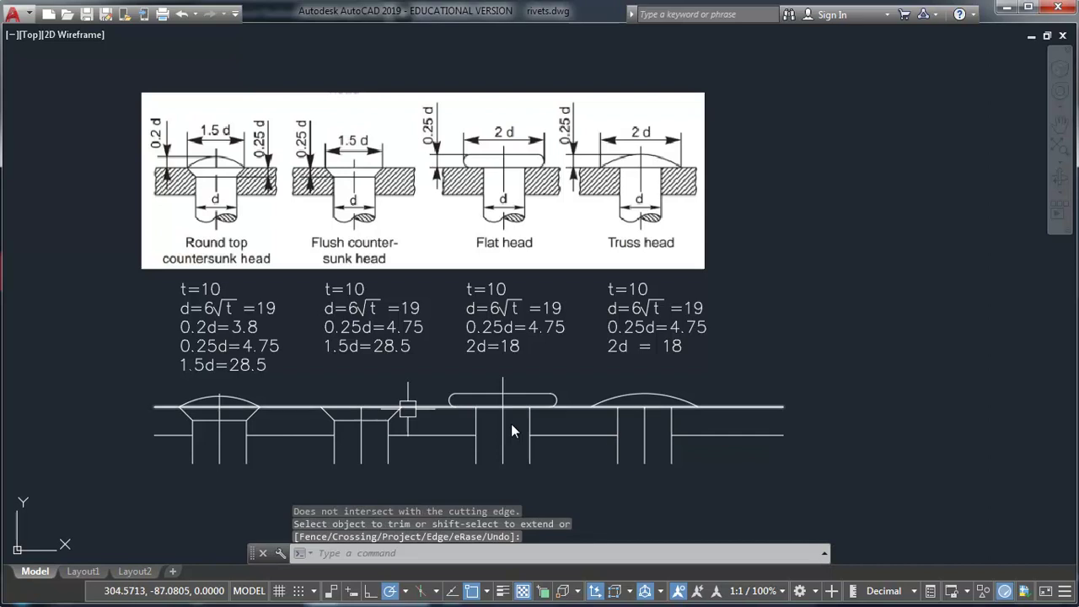
pyautogui.press('Escape')
# Draw a vertical line across the plate near each of its two ends to close the section.
pyautogui.write('l')
pyautogui.press('Return')
pyautogui.click(161, 387)
pyautogui.click(161, 483)
pyautogui.press('Return')
pyautogui.press('Return')
pyautogui.click(767, 379)
pyautogui.click(775, 471)
pyautogui.press('Return')
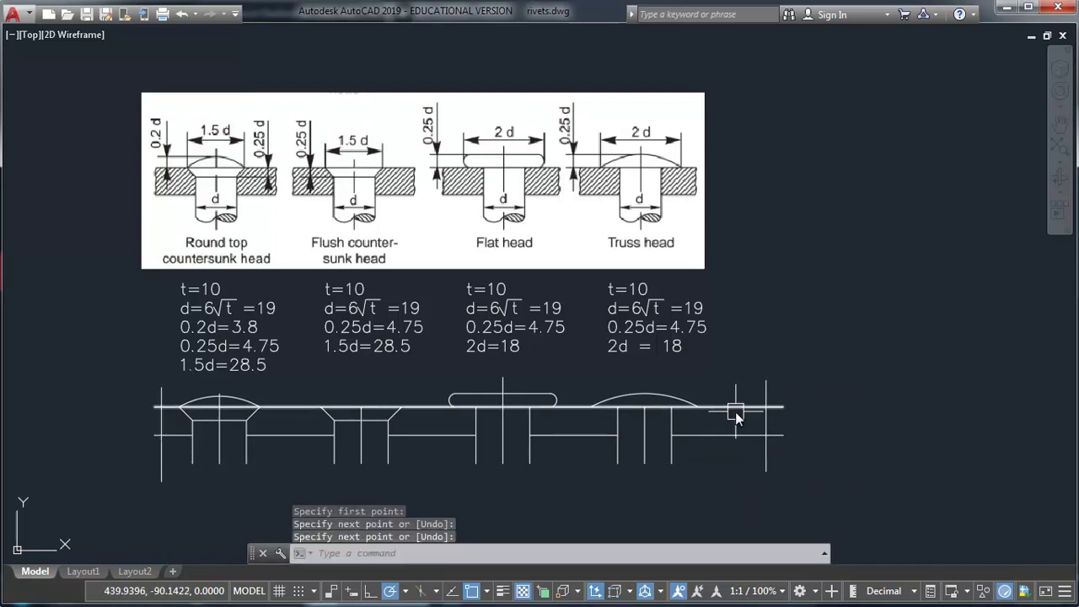
# Hatch the five plate sections beside and between the rivets with the ANSI31 pattern.
pyautogui.write('h')
pyautogui.press('Return')
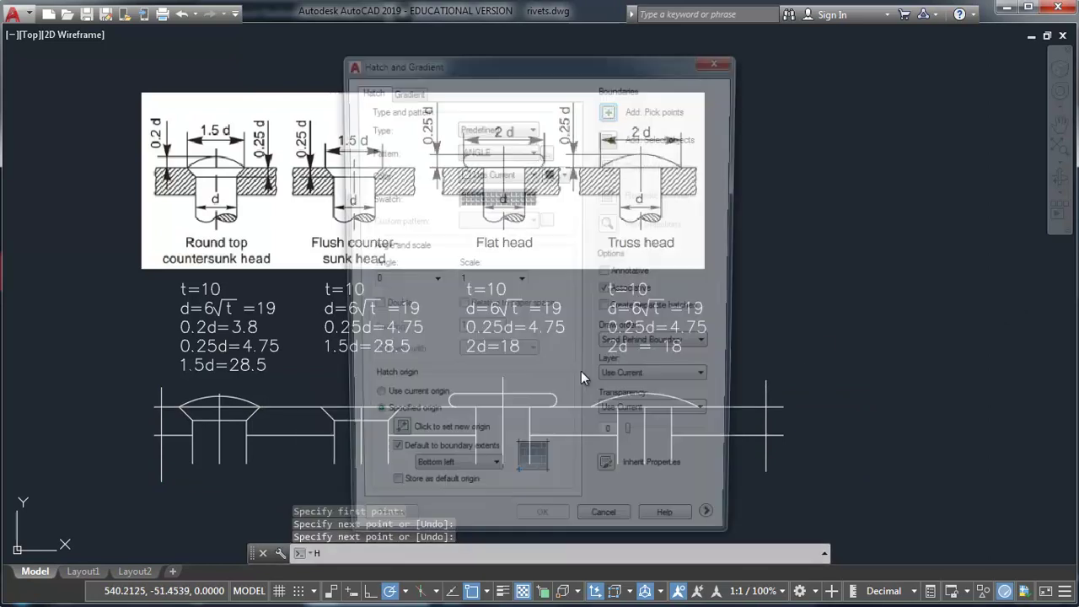
pyautogui.click(546, 150)
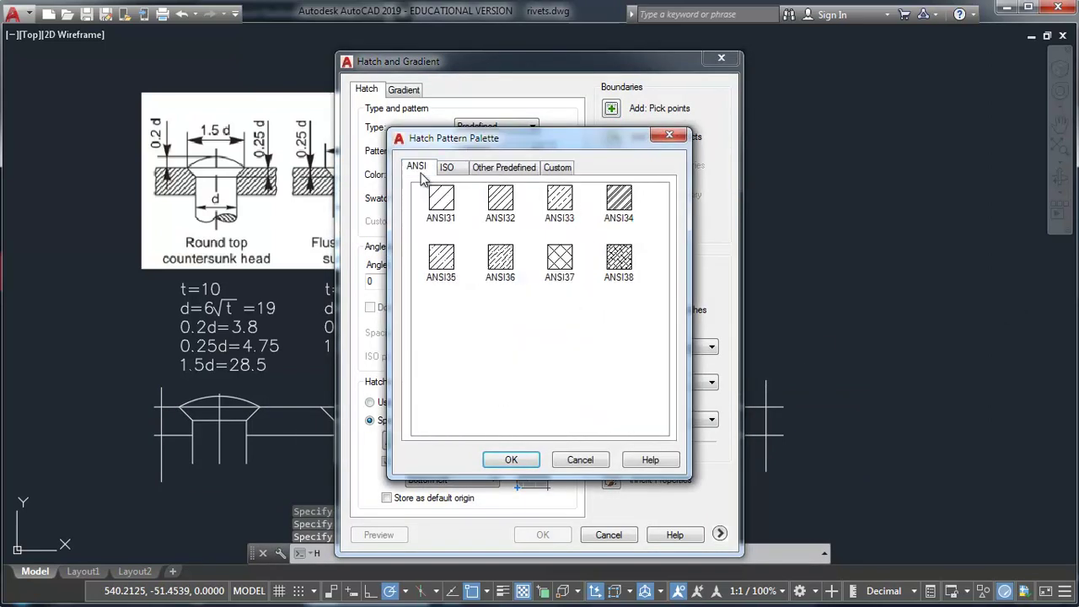
pyautogui.click(441, 200)
pyautogui.click(526, 457)
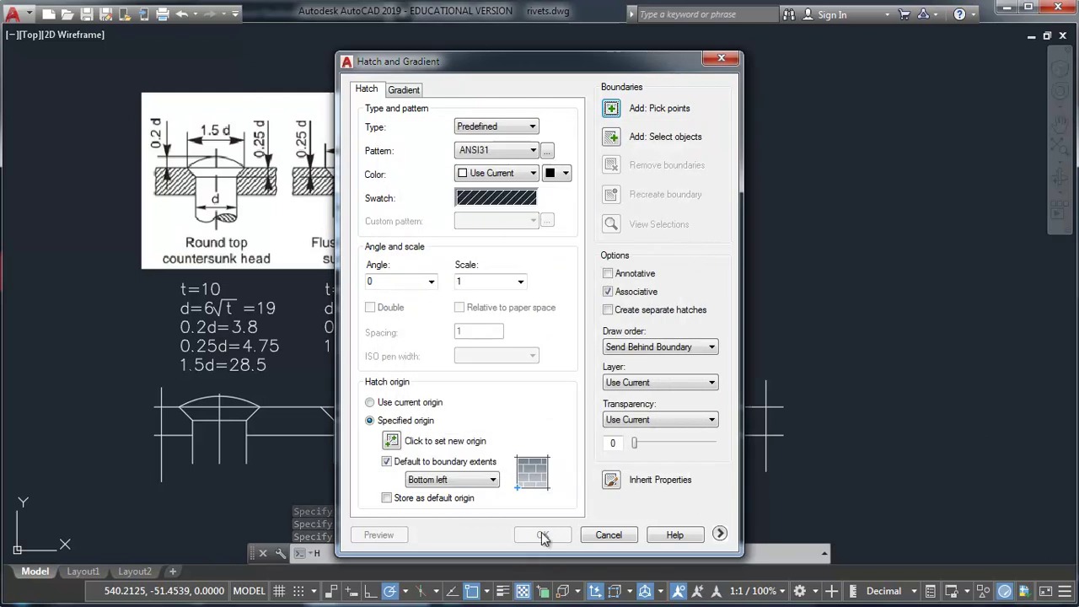
pyautogui.click(657, 108)
pyautogui.click(177, 422)
pyautogui.click(280, 425)
pyautogui.click(415, 428)
pyautogui.click(588, 417)
pyautogui.click(720, 428)
pyautogui.press('Return')
pyautogui.press('Return')
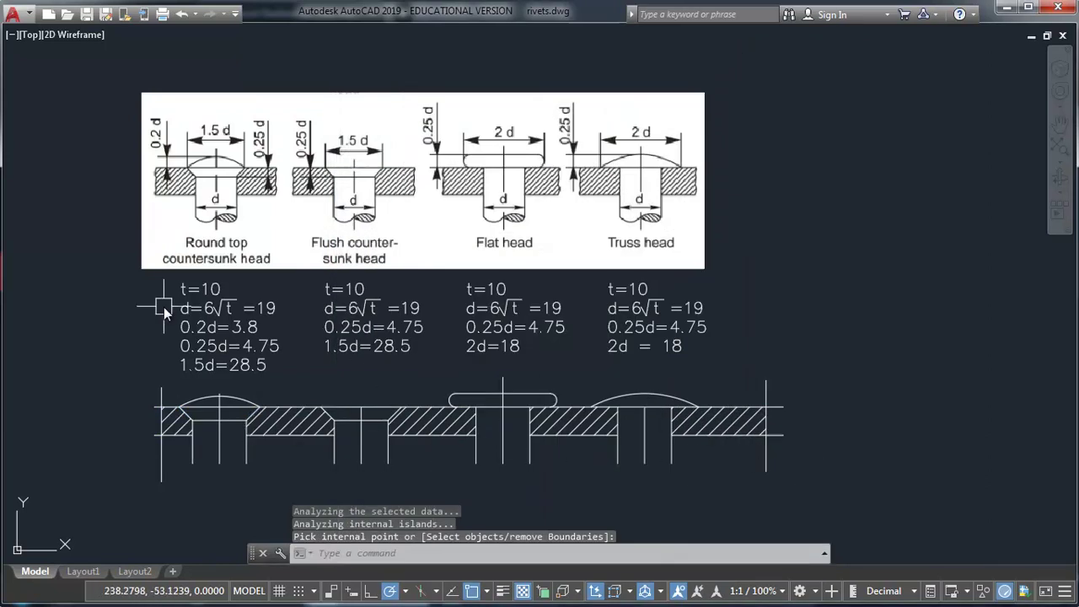
# Switch off the clean screen view and assign the plate's top line to the Solid layer.
pyautogui.moveTo(290, 353); pyautogui.dragTo(266, 360, button='middle')
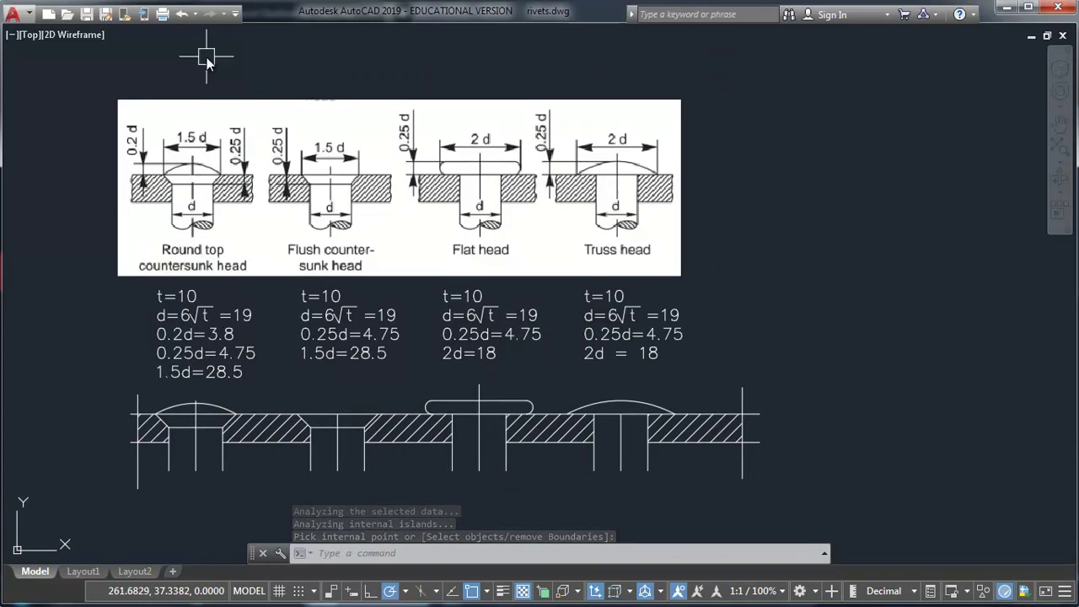
pyautogui.hotkey('ctrl', '0')
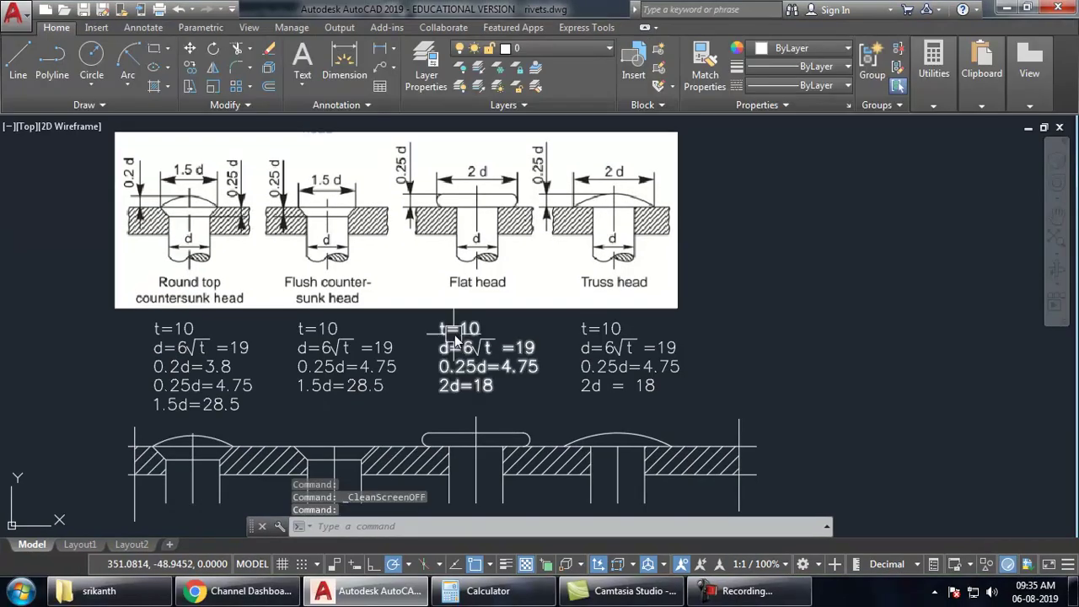
pyautogui.click(254, 389)
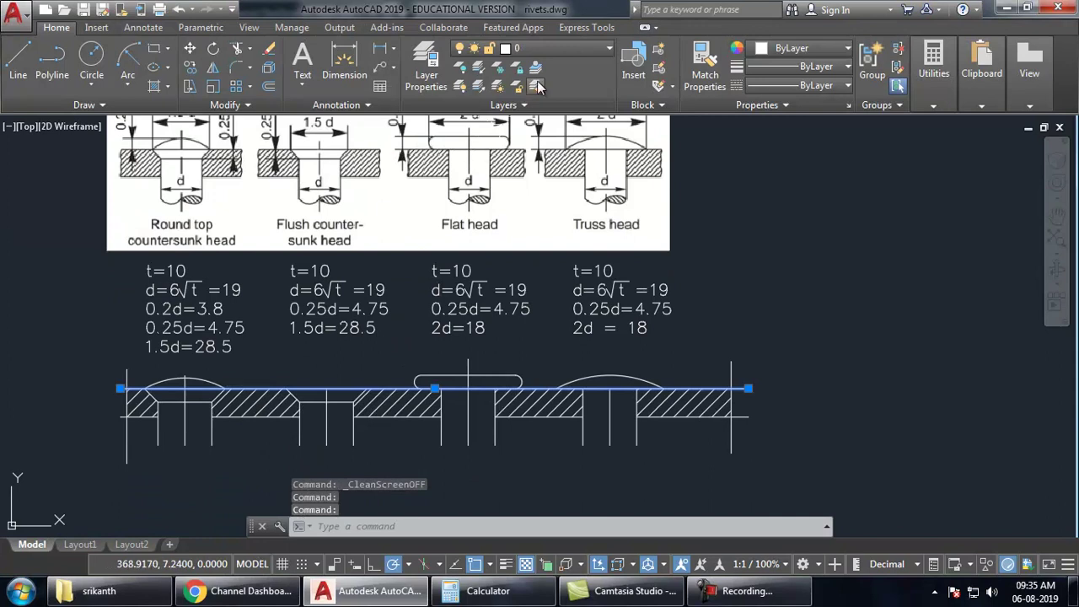
pyautogui.click(561, 50)
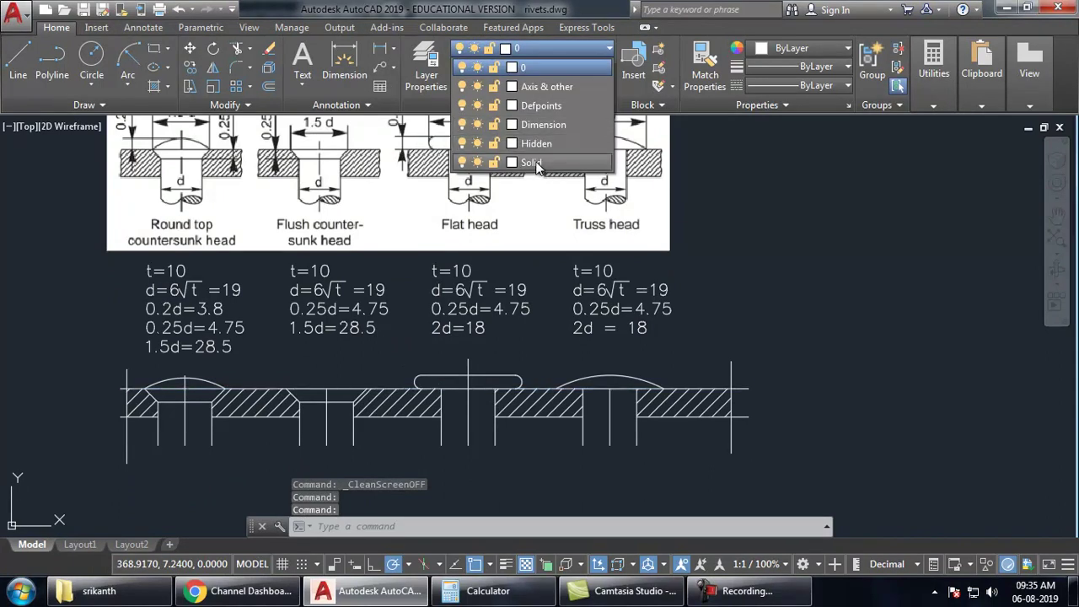
pyautogui.click(538, 164)
pyautogui.press('Escape')
pyautogui.press('Escape')
# Assign the round top, flush and flat head centrelines and the plate's right end line to the Axis & other layer.
pyautogui.click(326, 419)
pyautogui.click(186, 437)
pyautogui.click(469, 439)
pyautogui.click(732, 437)
pyautogui.click(548, 48)
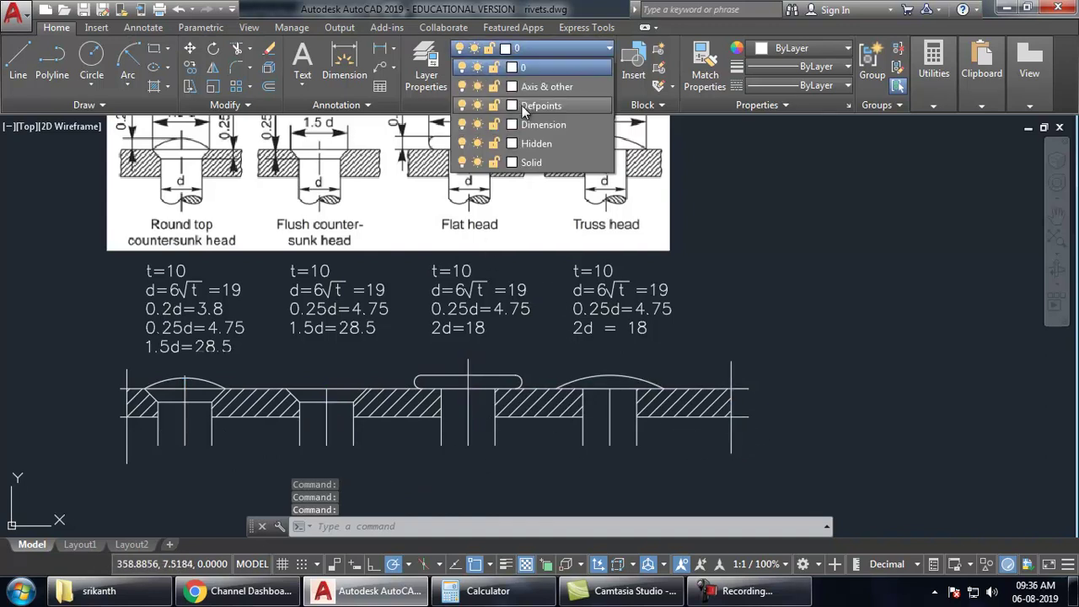
pyautogui.click(548, 87)
pyautogui.press('Escape')
pyautogui.press('Escape')
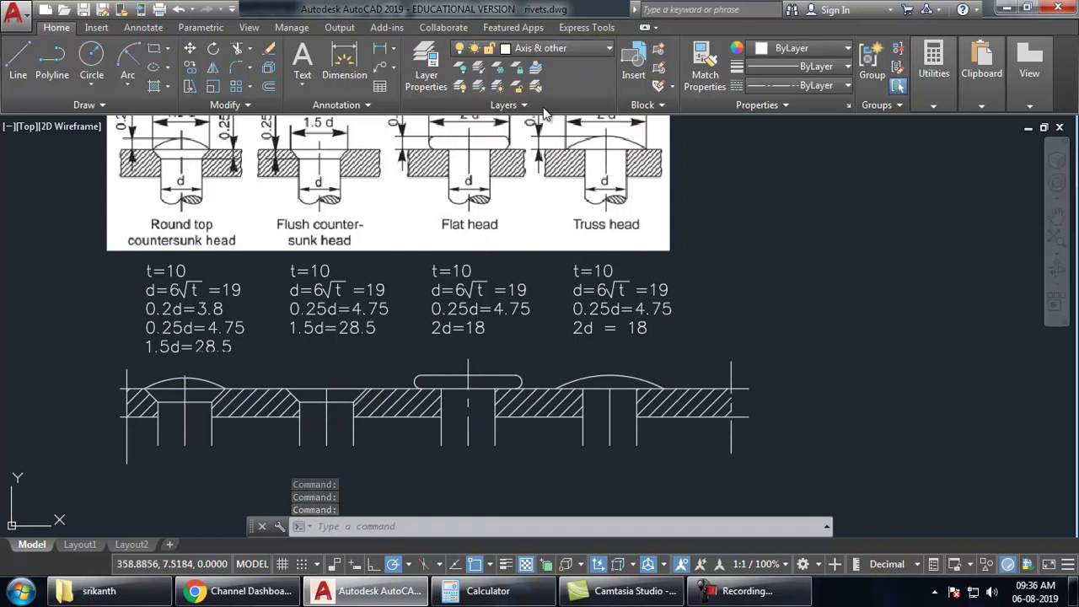
# Stretch the upper ends of the flush and round top countersunk rivets' centrelines upward beyond their heads.
pyautogui.click(324, 392)
pyautogui.click(326, 387)
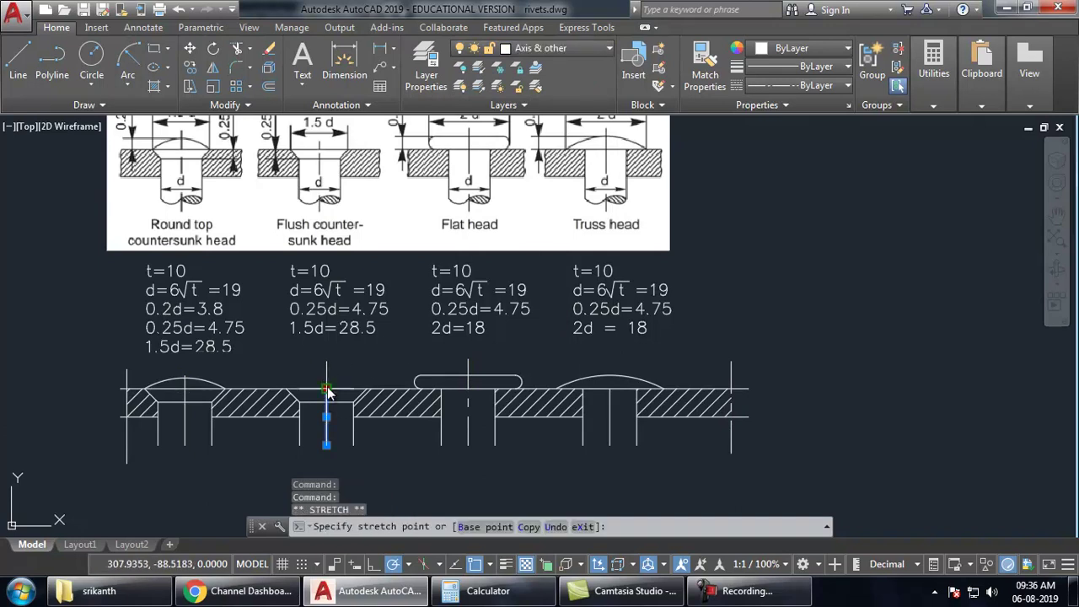
pyautogui.click(326, 355)
pyautogui.press('Escape')
pyautogui.press('Escape')
pyautogui.click(186, 422)
pyautogui.click(185, 377)
pyautogui.click(184, 360)
pyautogui.press('Escape')
pyautogui.press('Escape')
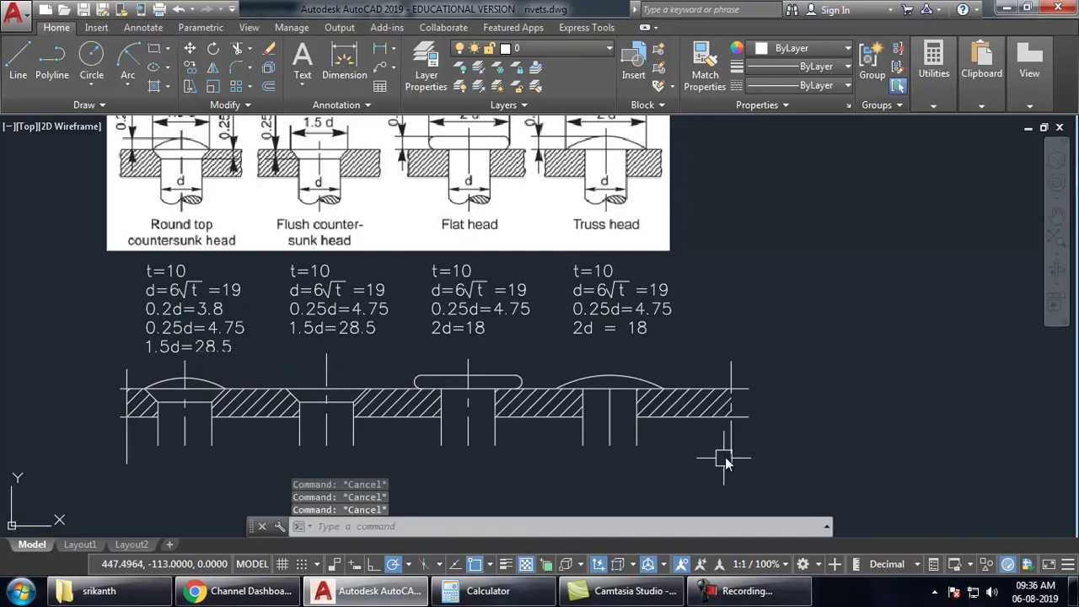
# Stretch the truss head rivet's centreline upward beyond the top of its arc.
pyautogui.click(611, 409)
pyautogui.click(610, 389)
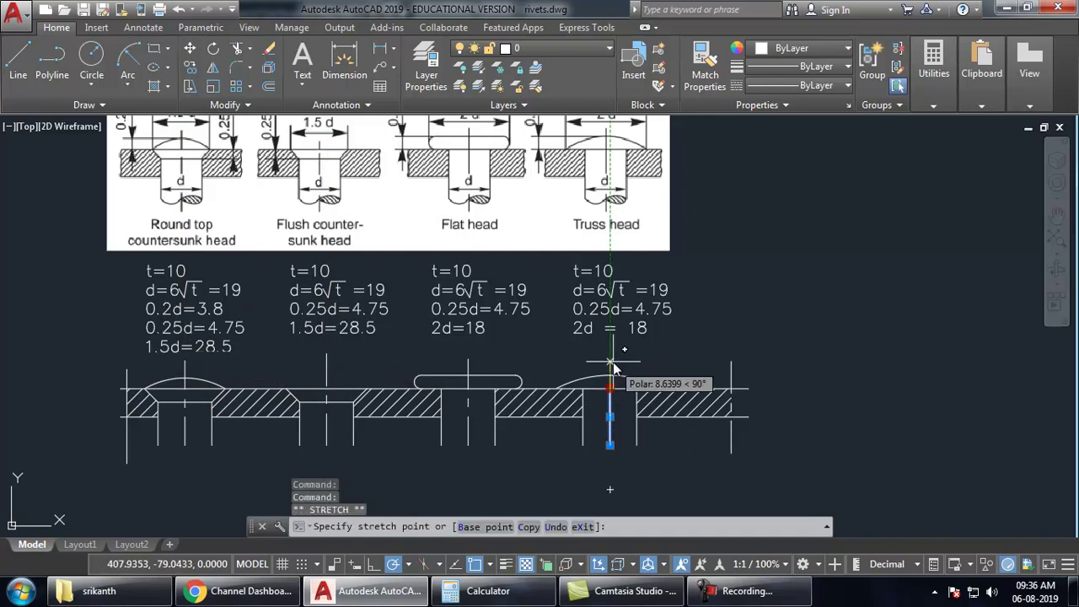
pyautogui.click(610, 353)
pyautogui.press('Escape')
pyautogui.press('Escape')
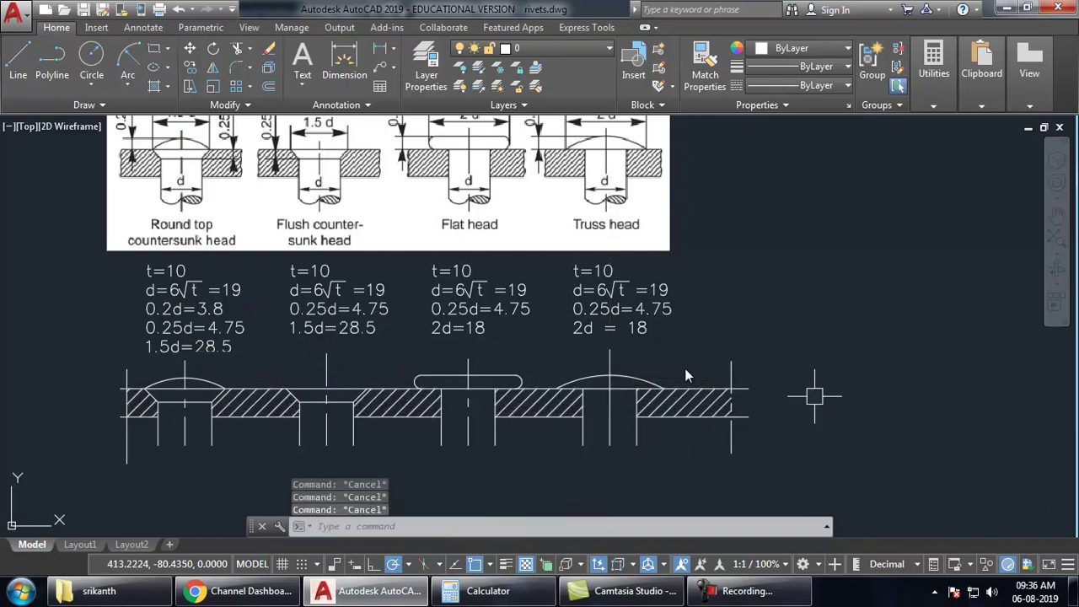
# Turn on lineweight display for the drawing.
pyautogui.write('LW')
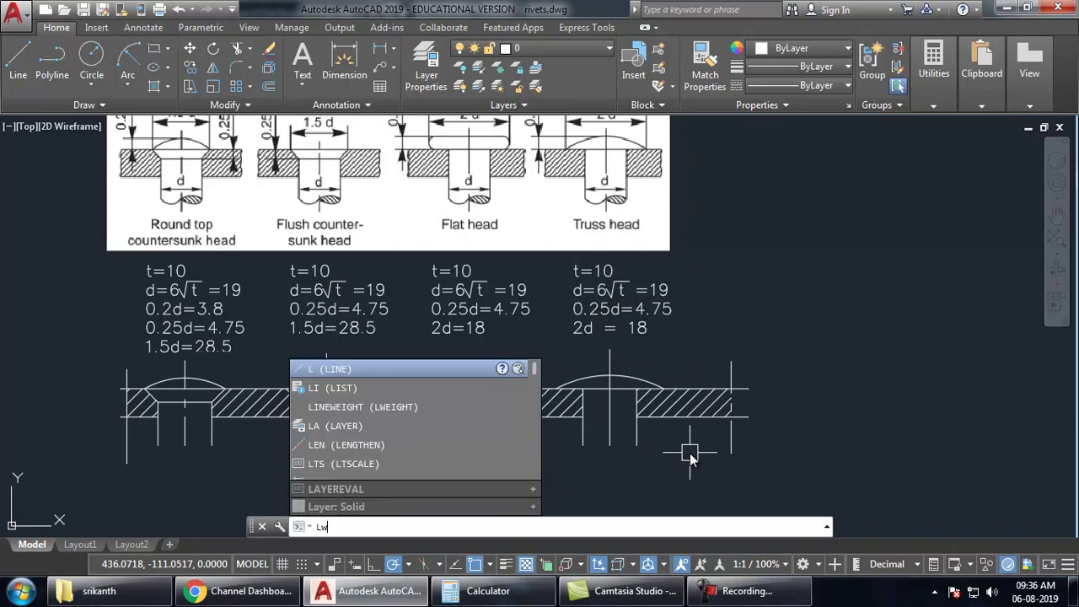
pyautogui.press('Return')
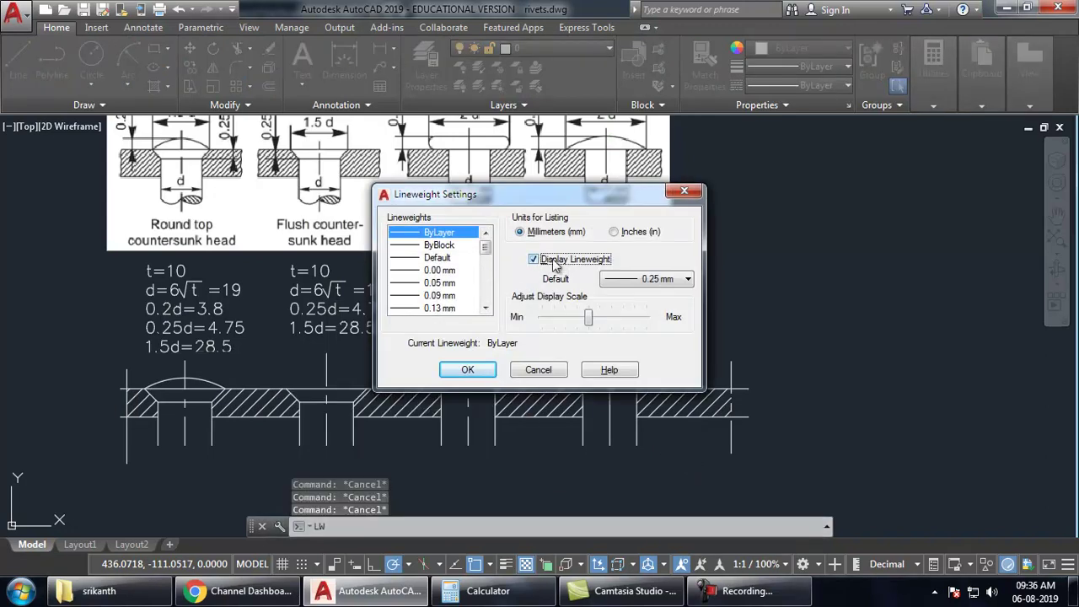
pyautogui.click(468, 371)
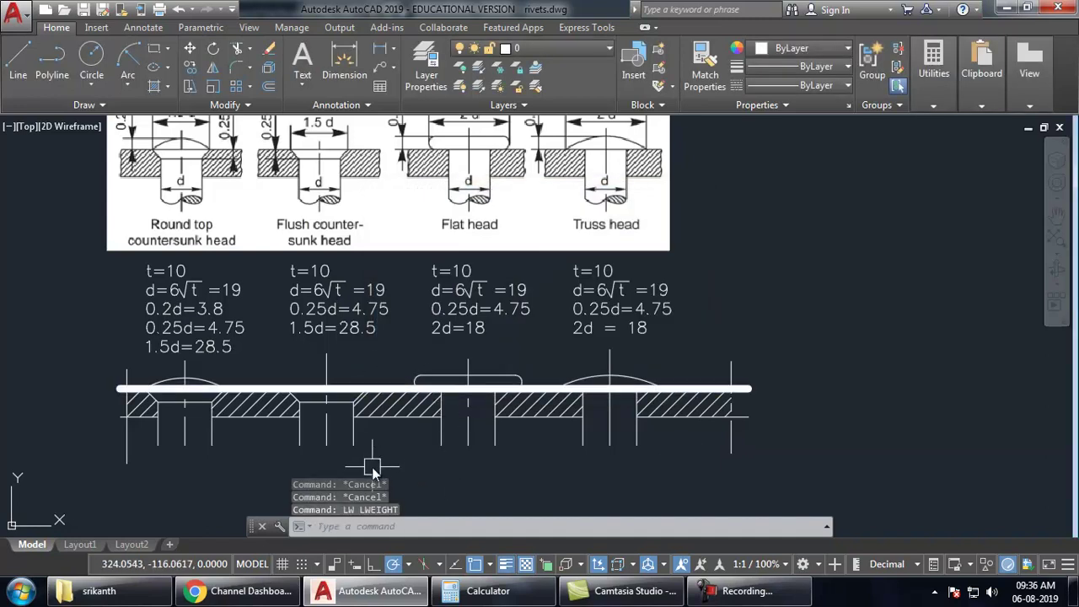
pyautogui.write('mte')
pyautogui.press('Return')
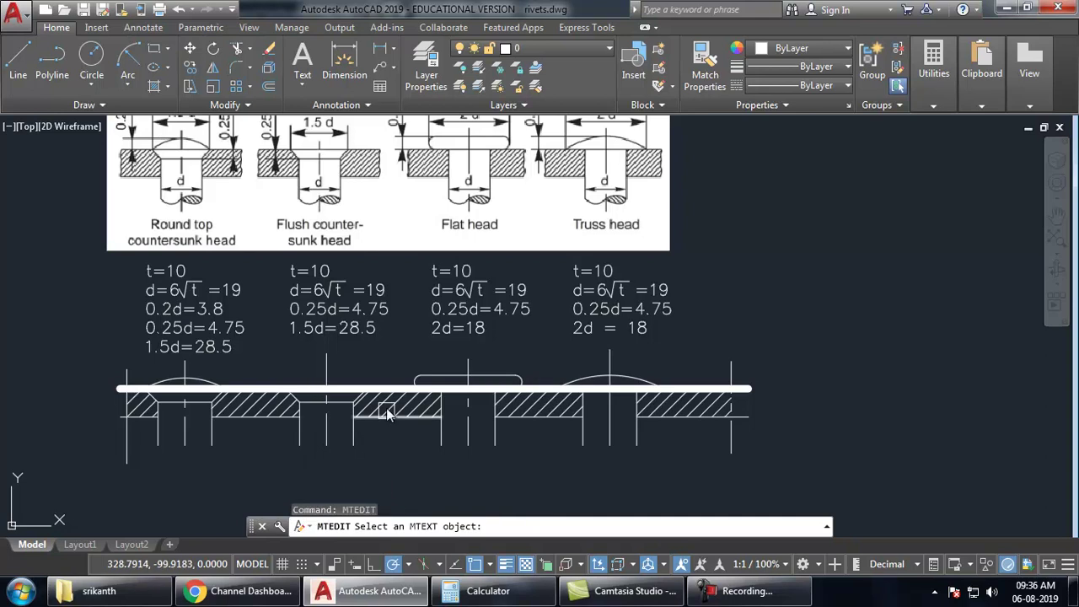
pyautogui.press('Escape')
pyautogui.write('ma')
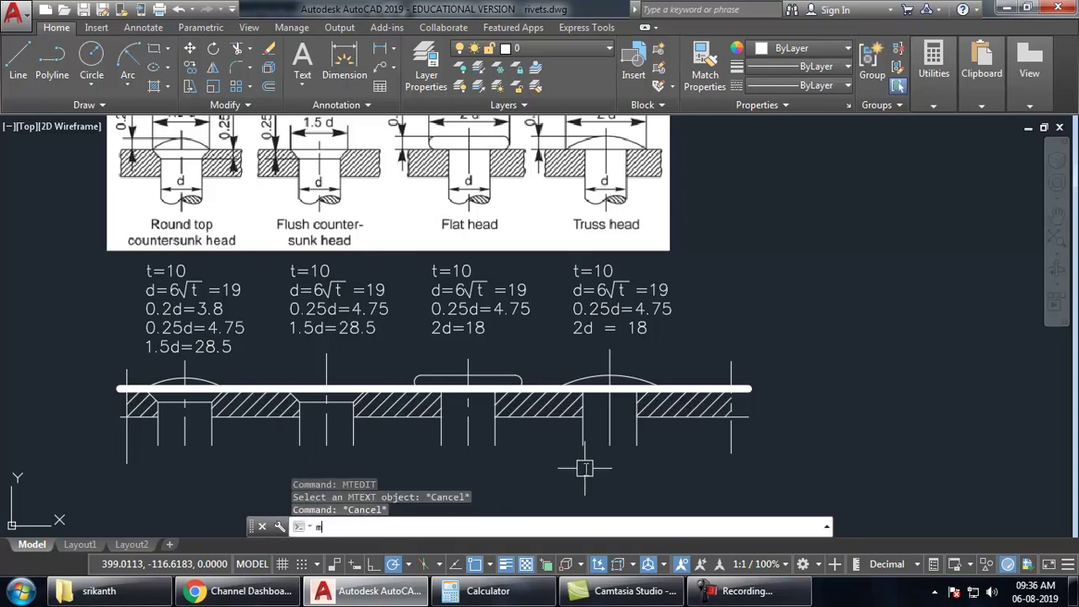
pyautogui.press('Return')
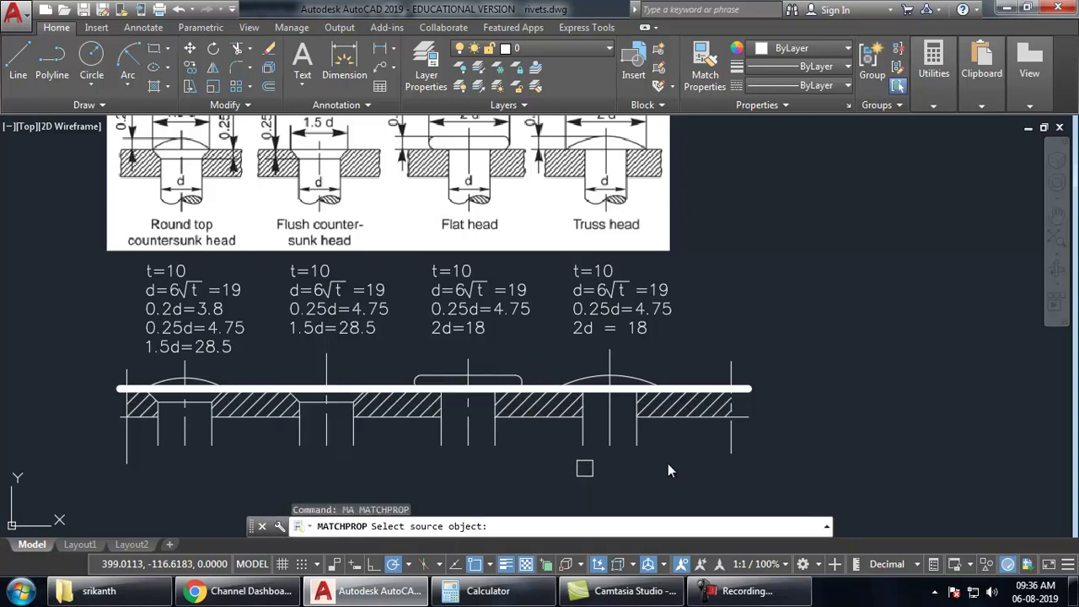
pyautogui.click(374, 386)
pyautogui.press('Escape')
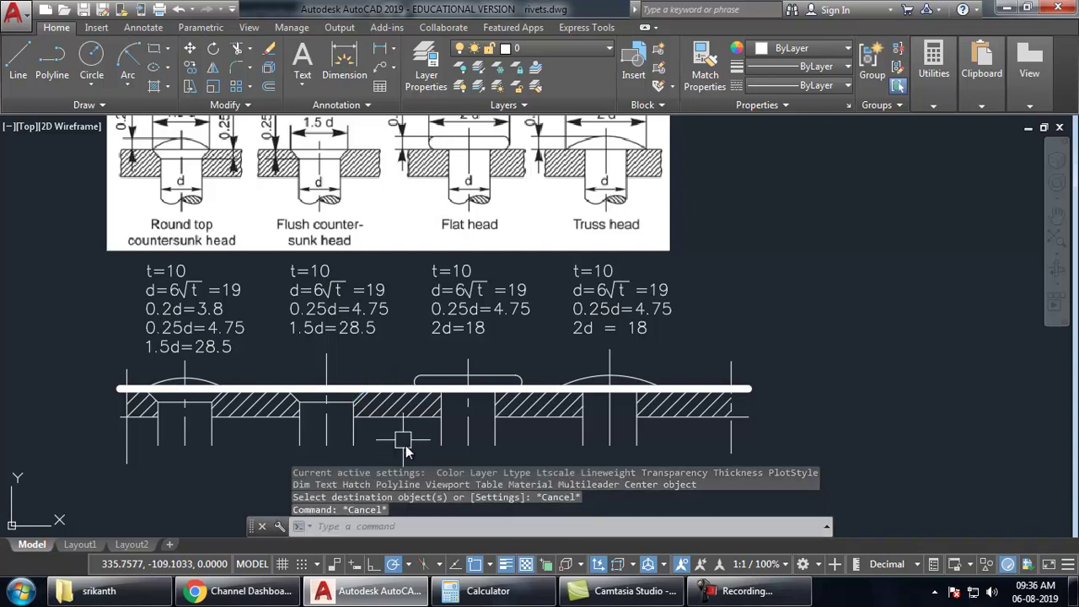
# Match the plate's top line properties onto the first bottom line segments and the round top countersunk rivet's outline.
pyautogui.press('Return')
pyautogui.click(399, 390)
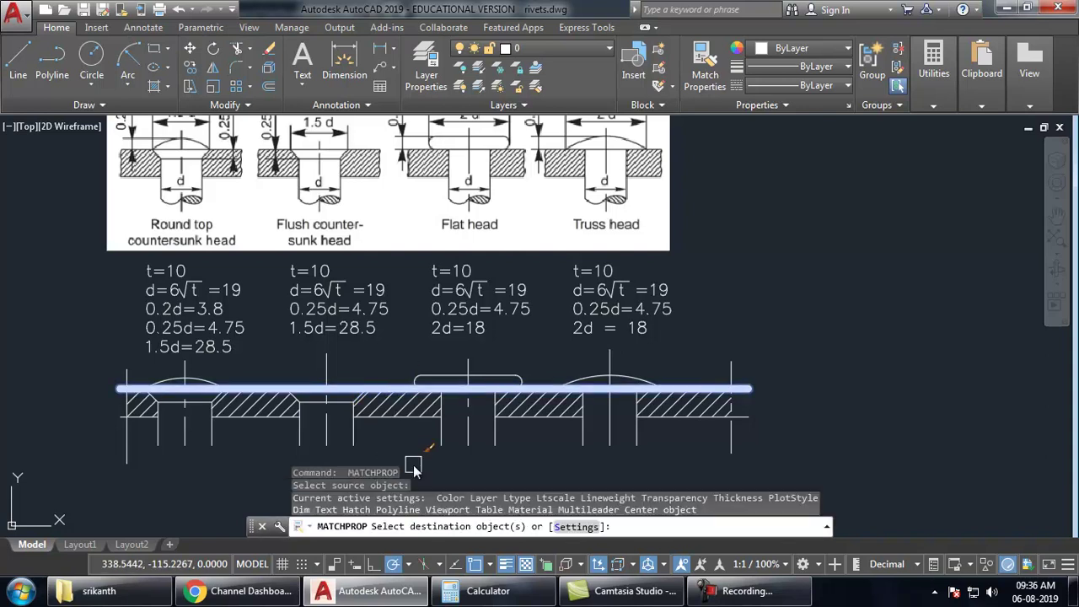
pyautogui.click(396, 417)
pyautogui.click(285, 416)
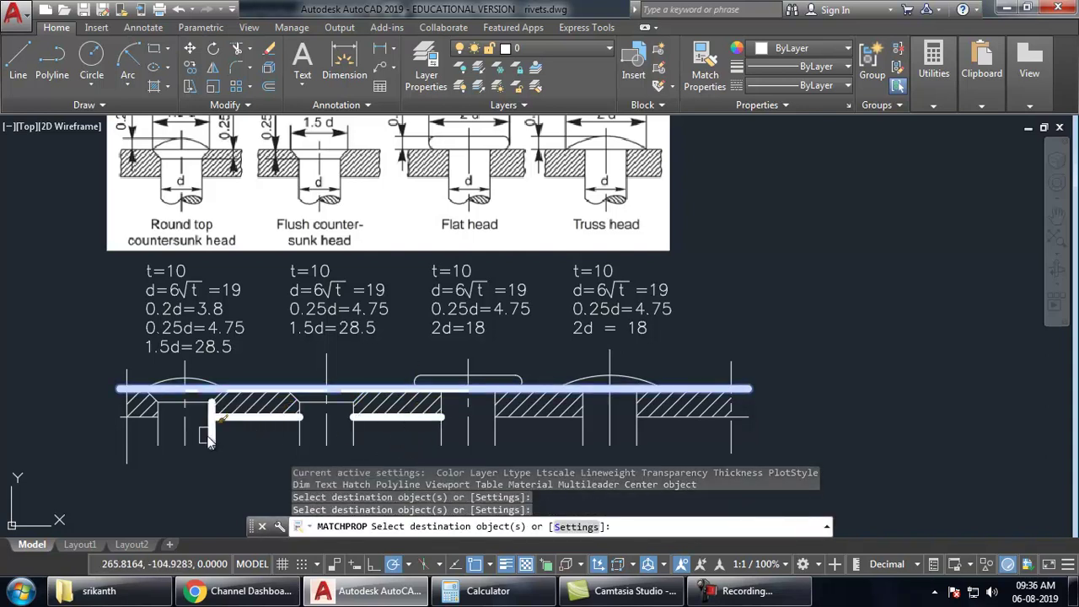
pyautogui.click(210, 435)
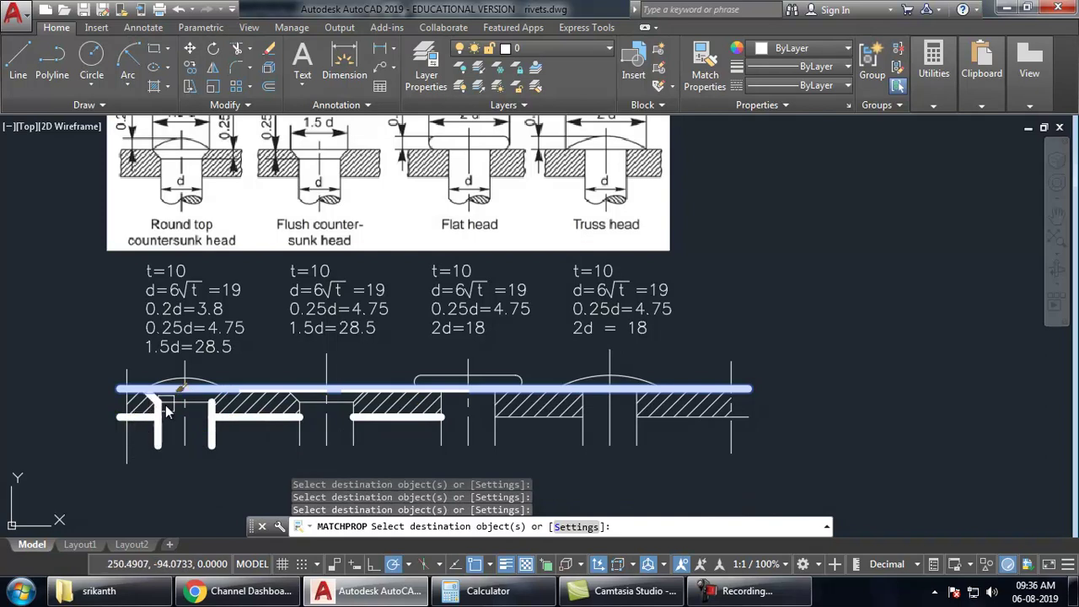
pyautogui.scroll(5, 143, 424)
pyautogui.click(89, 277)
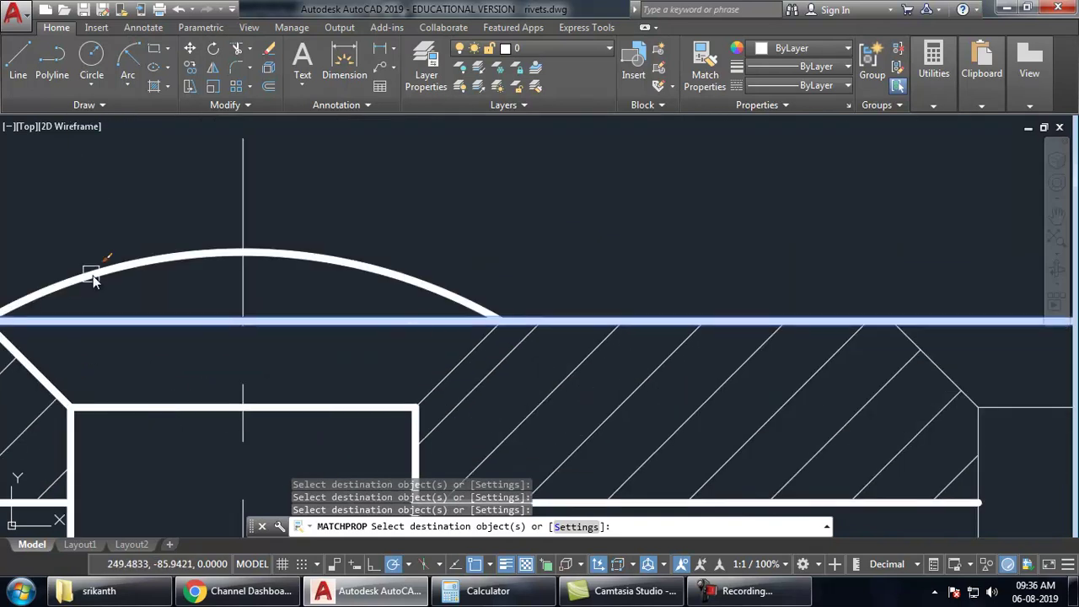
# Apply the matched line properties to the flush countersunk rivet's head and shank lines.
pyautogui.scroll(-3, 435, 369)
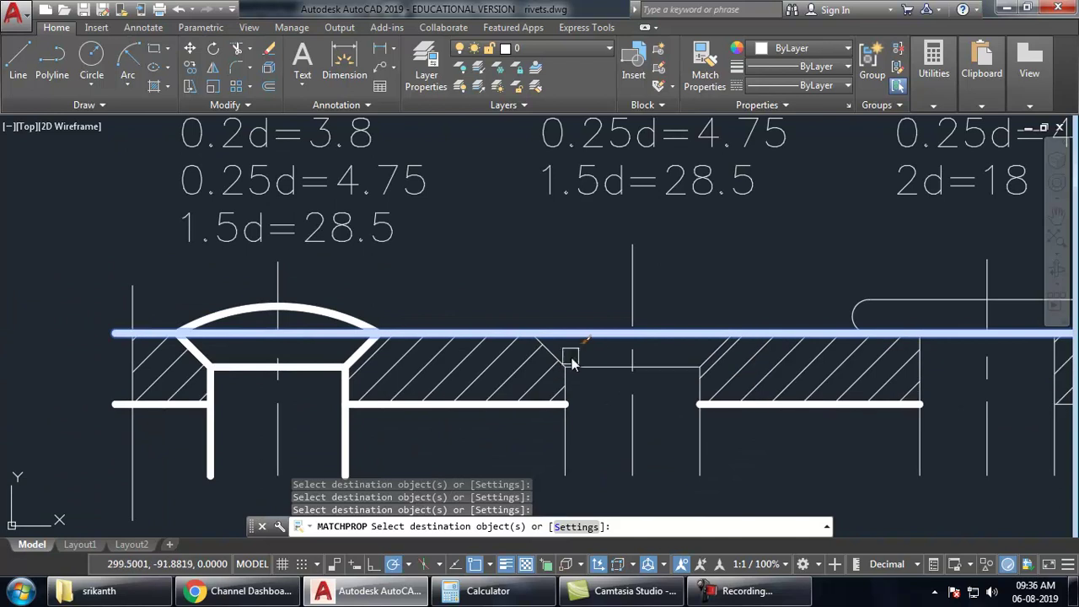
pyautogui.click(585, 366)
pyautogui.click(568, 458)
pyautogui.click(700, 459)
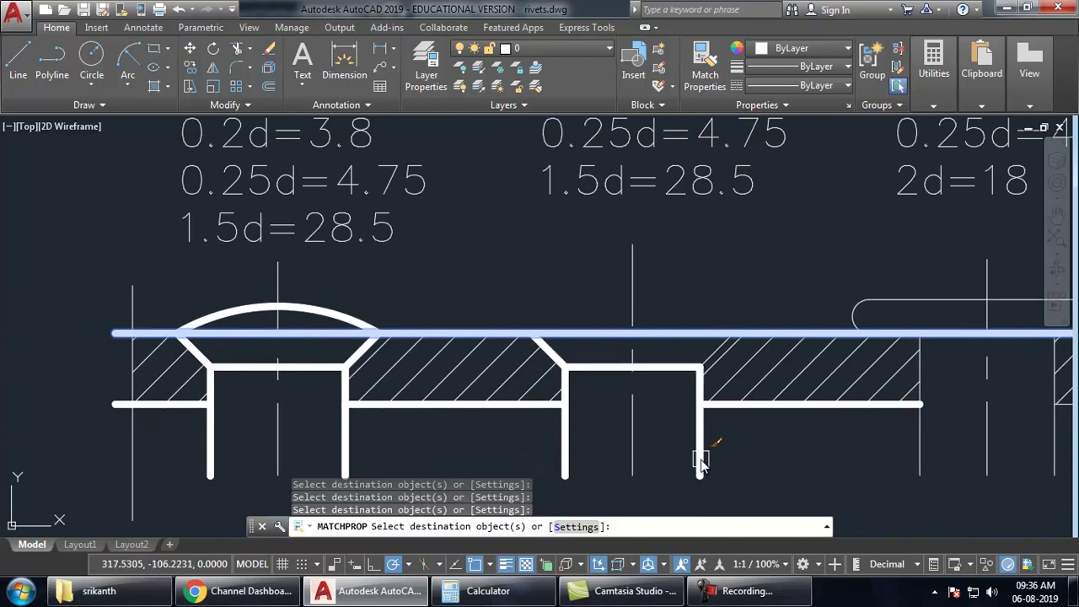
# Apply the matched line properties to the flat head rivet's shank edges and rounded head outline.
pyautogui.scroll(-4, 702, 365)
pyautogui.scroll(5, 750, 386)
pyautogui.click(616, 384)
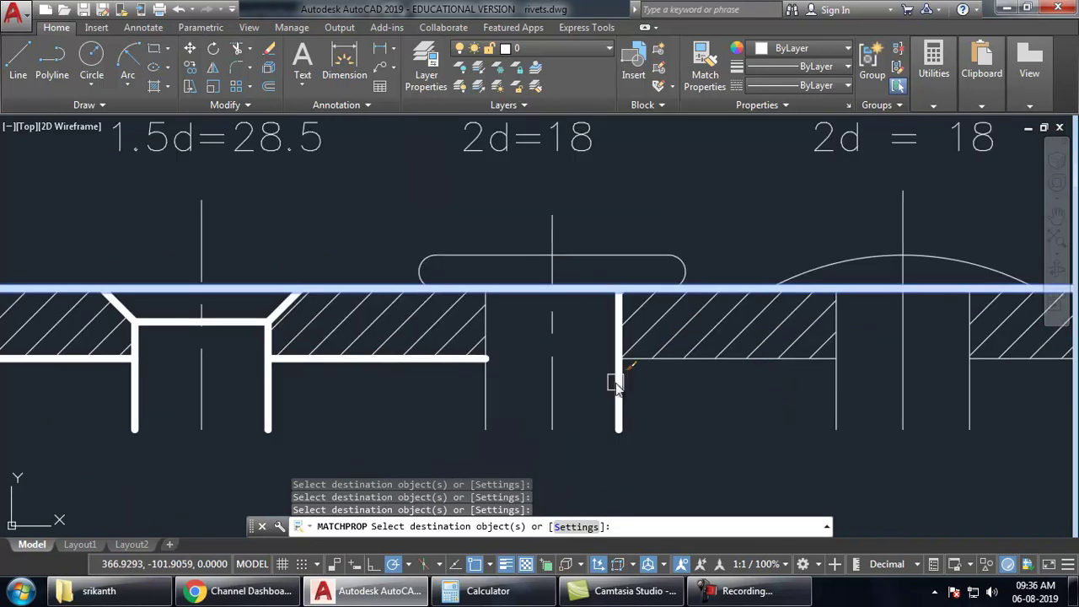
pyautogui.click(487, 396)
pyautogui.click(362, 225)
pyautogui.click(628, 306)
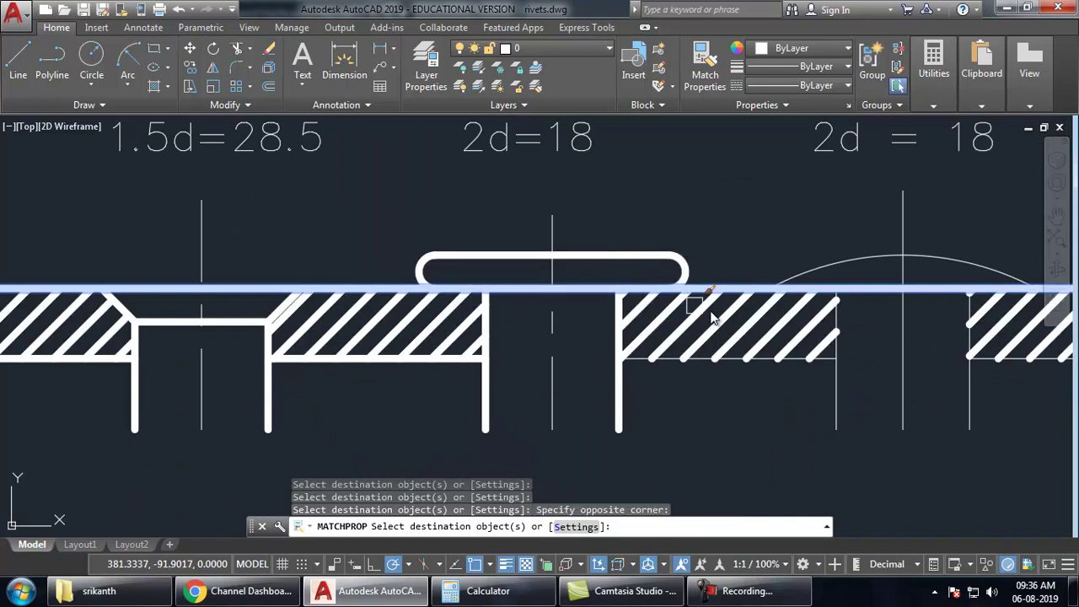
# Apply the matched line properties to the truss head arc, its shank edges and the remaining plate bottom lines.
pyautogui.scroll(-4, 615, 306)
pyautogui.scroll(4, 610, 311)
pyautogui.click(554, 240)
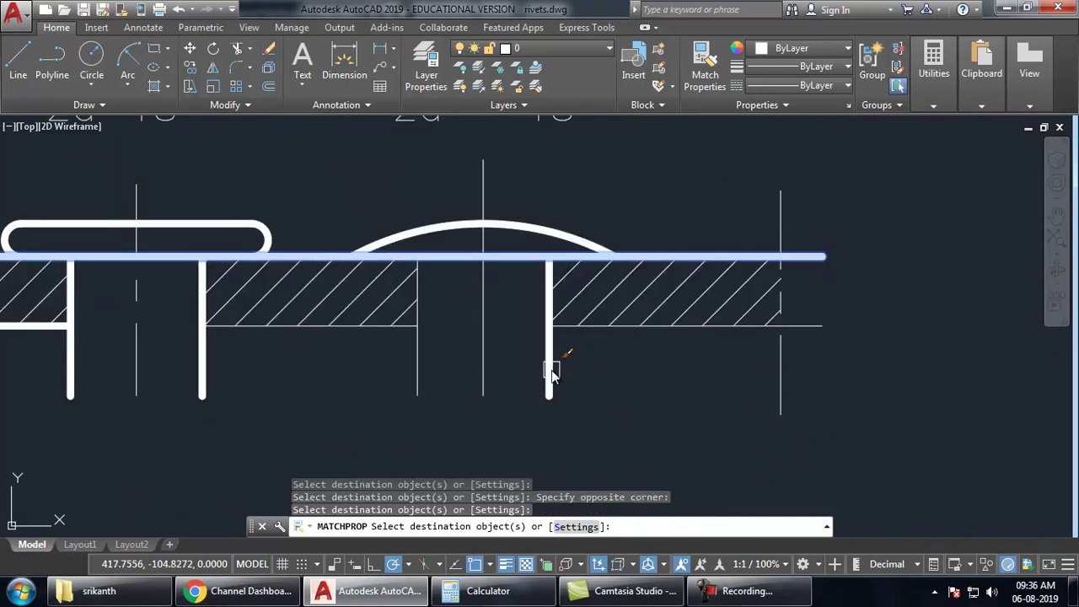
pyautogui.click(550, 371)
pyautogui.click(427, 364)
pyautogui.click(374, 325)
pyautogui.click(619, 327)
pyautogui.scroll(-2, 717, 447)
pyautogui.scroll(-5, 877, 417)
pyautogui.moveTo(758, 437); pyautogui.dragTo(727, 433, button='middle')
pyautogui.press('Return')
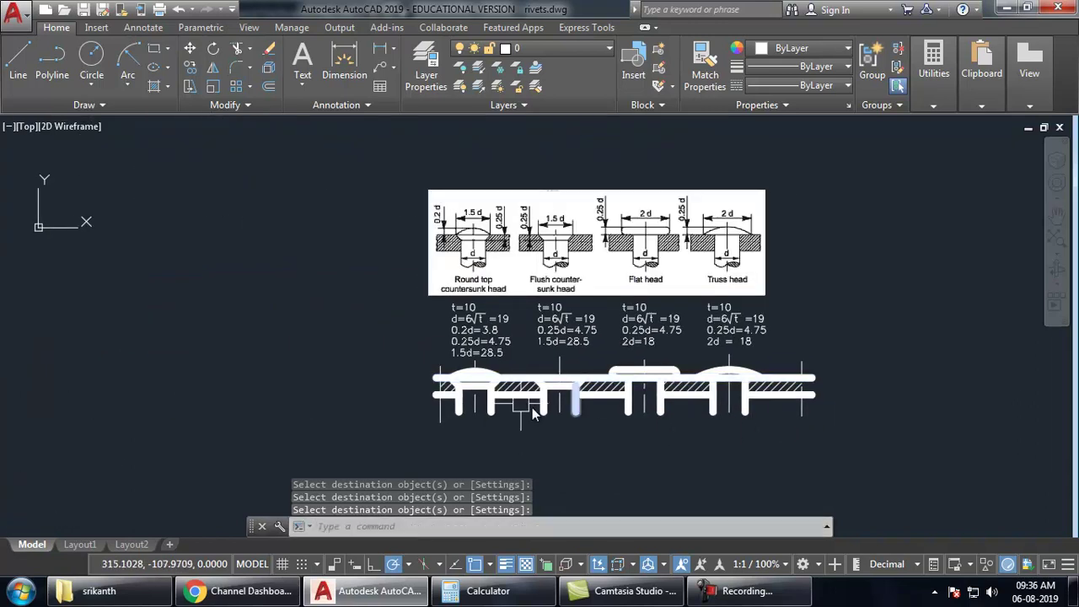
# Assign the plate section's hatch to the Dimension layer and clear the selection.
pyautogui.scroll(5, 519, 402)
pyautogui.click(523, 364)
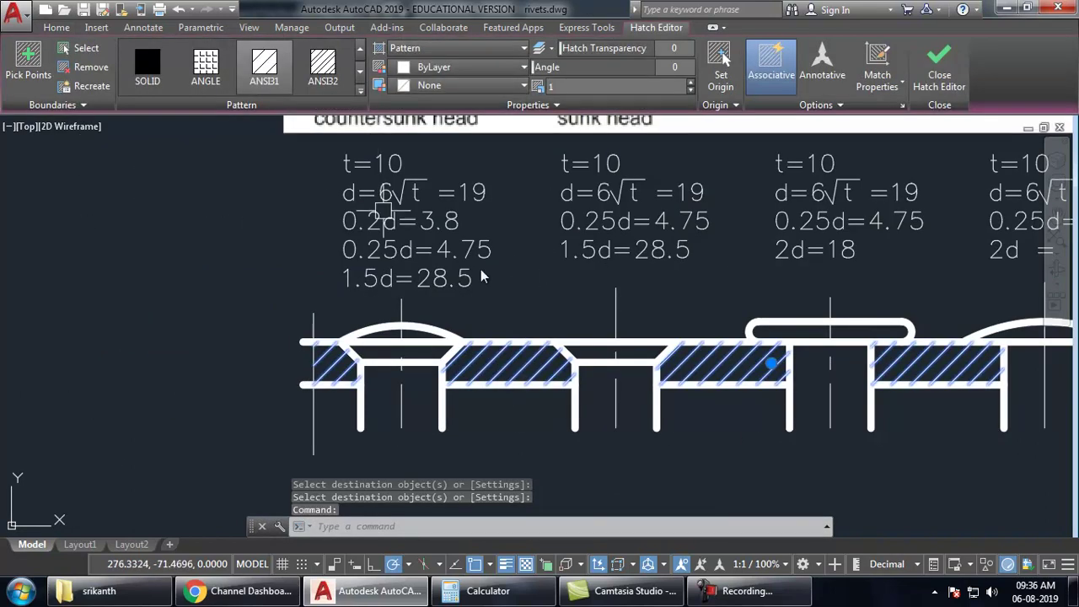
pyautogui.click(56, 28)
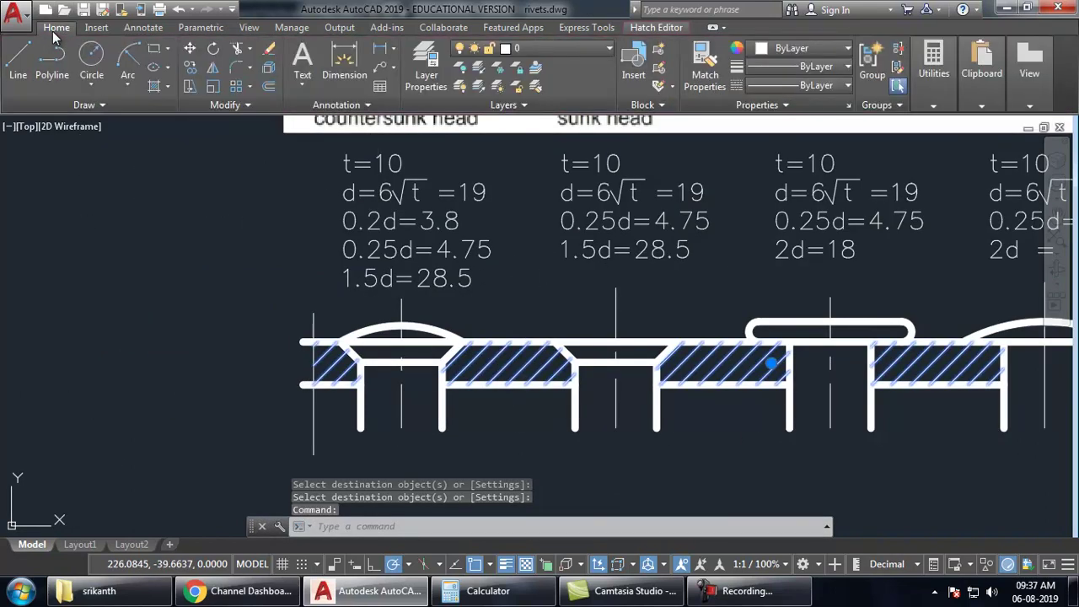
pyautogui.click(557, 48)
pyautogui.press('Escape')
pyautogui.press('Escape')
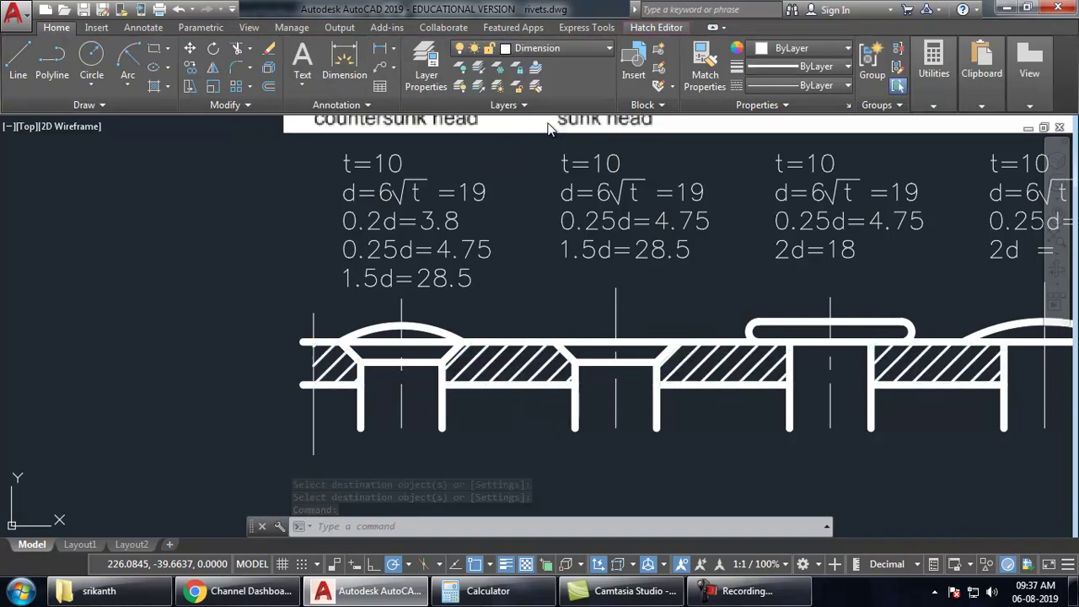
pyautogui.moveTo(884, 478); pyautogui.dragTo(623, 420, button='middle')
pyautogui.moveTo(933, 453); pyautogui.dragTo(887, 494, button='middle')
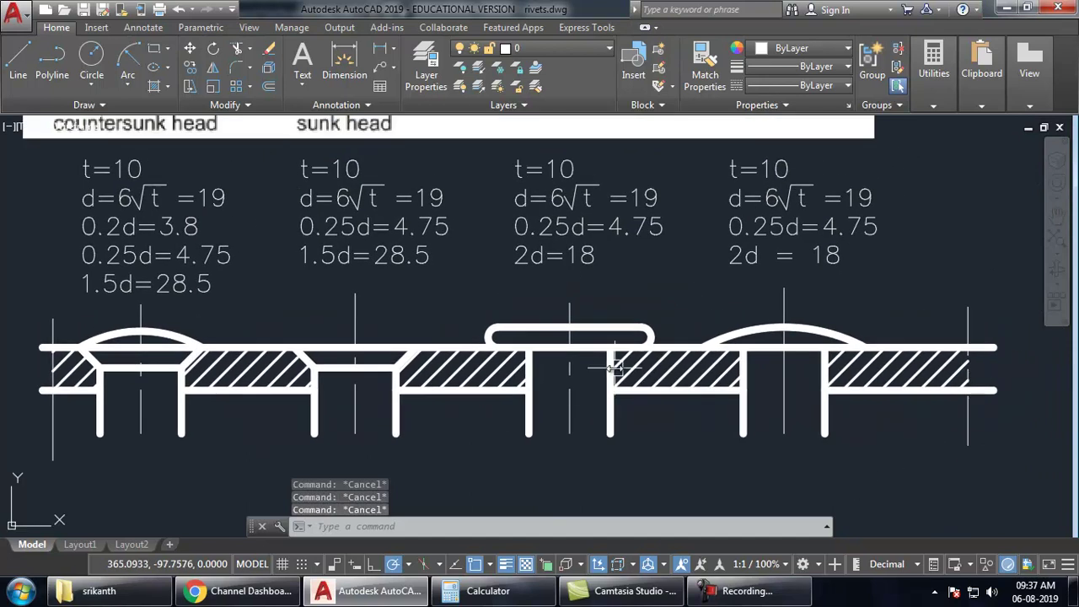
pyautogui.click(553, 50)
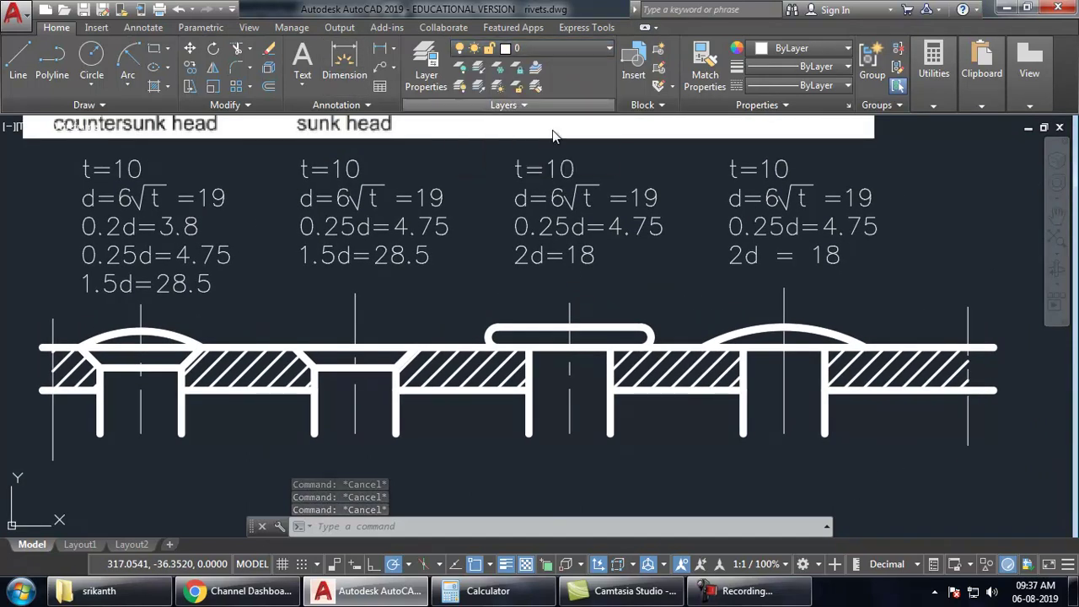
pyautogui.moveTo(609, 309)
pyautogui.mouseDown(button='middle')
pyautogui.moveTo(618, 413)
pyautogui.moveTo(609, 405)
pyautogui.mouseUp(button='middle')
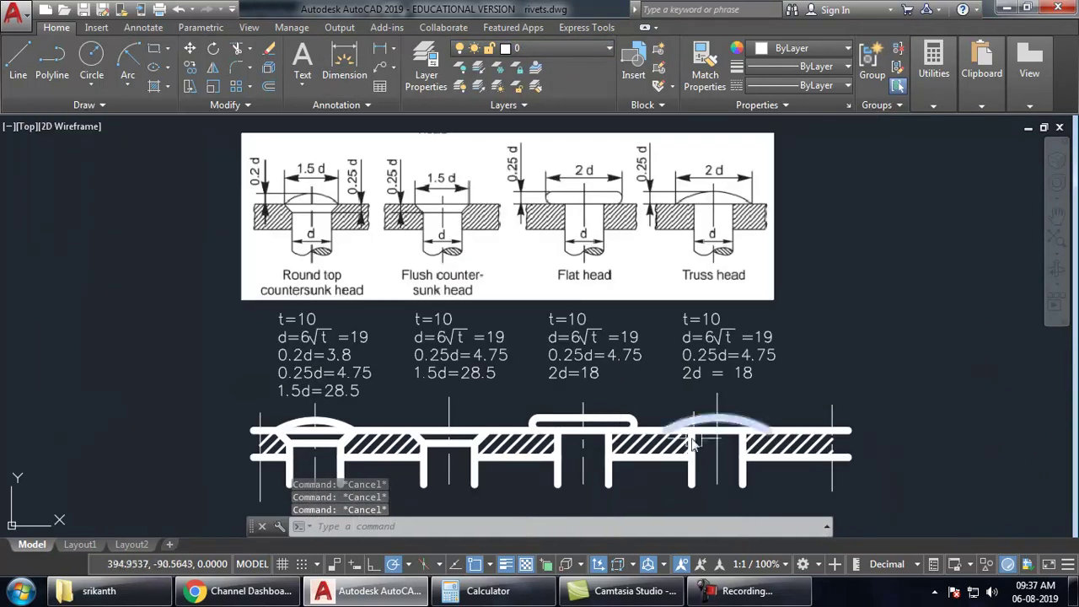
pyautogui.moveTo(693, 446); pyautogui.dragTo(629, 434, button='middle')
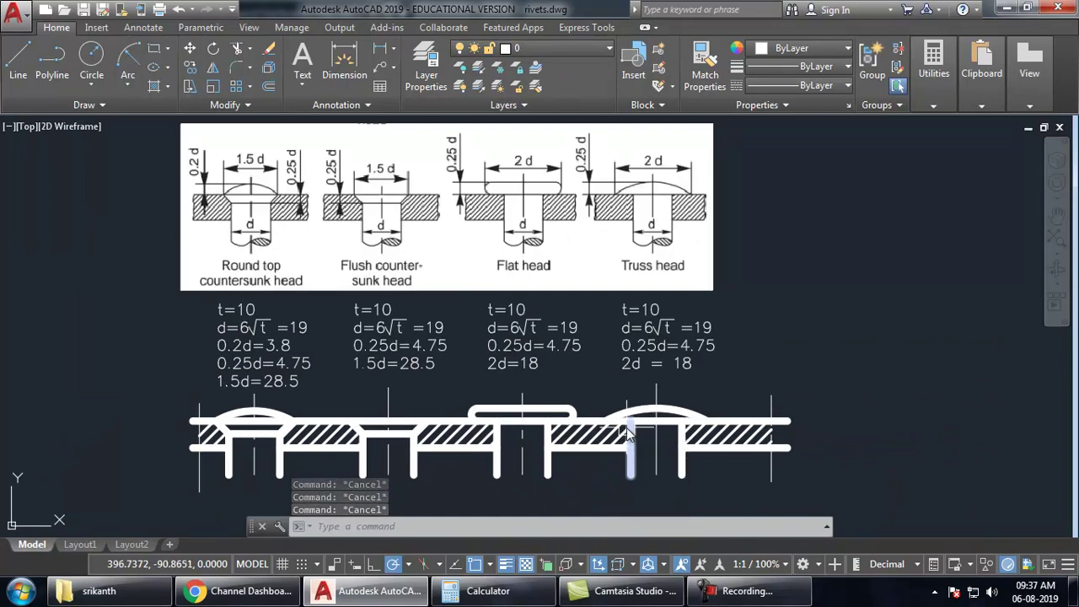
pyautogui.moveTo(755, 603)
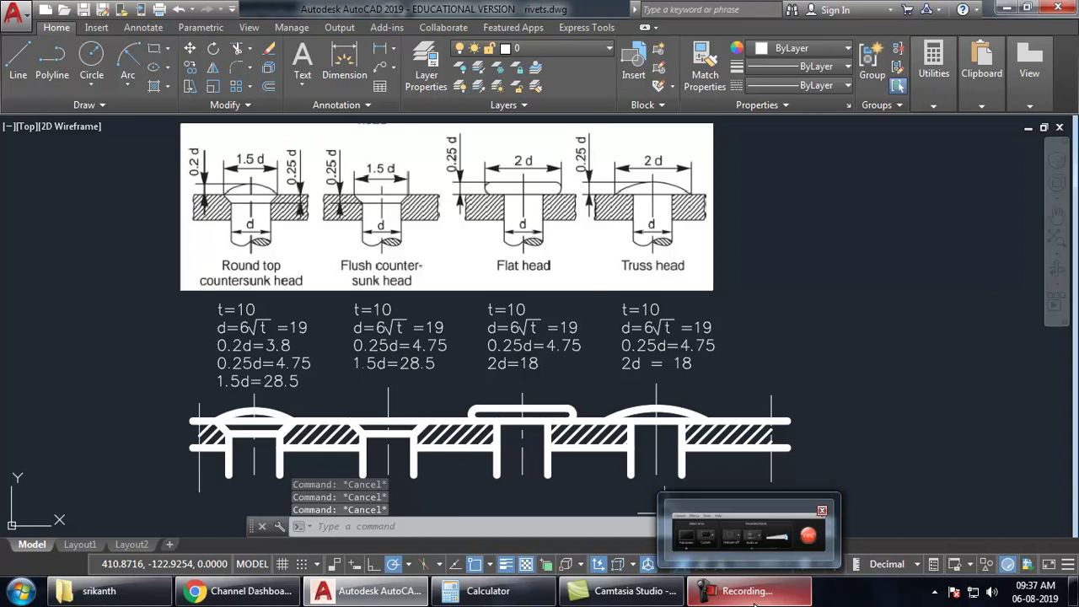
pyautogui.click(755, 604)
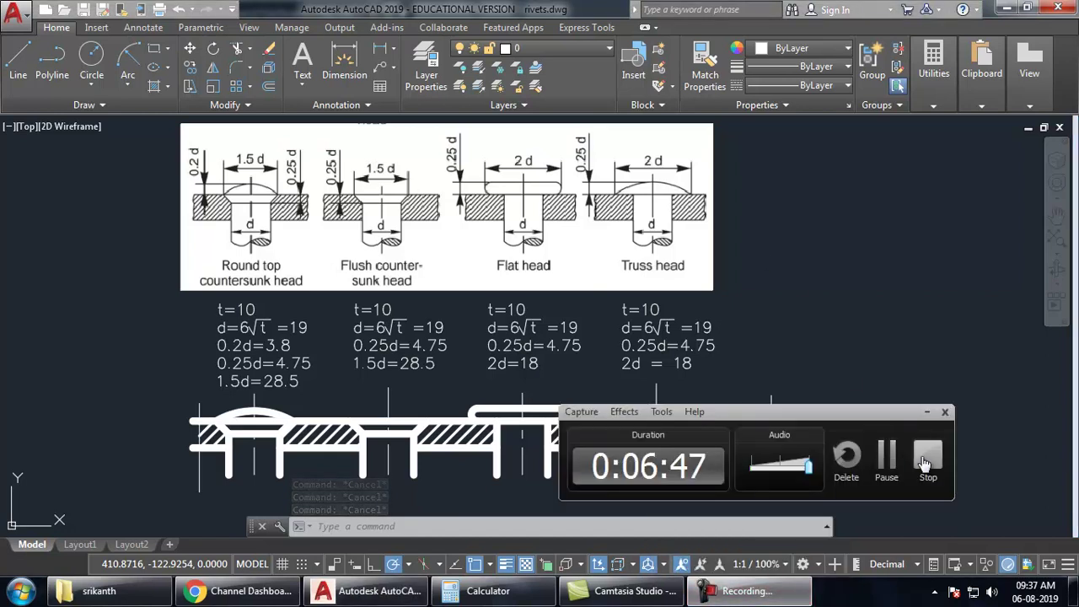